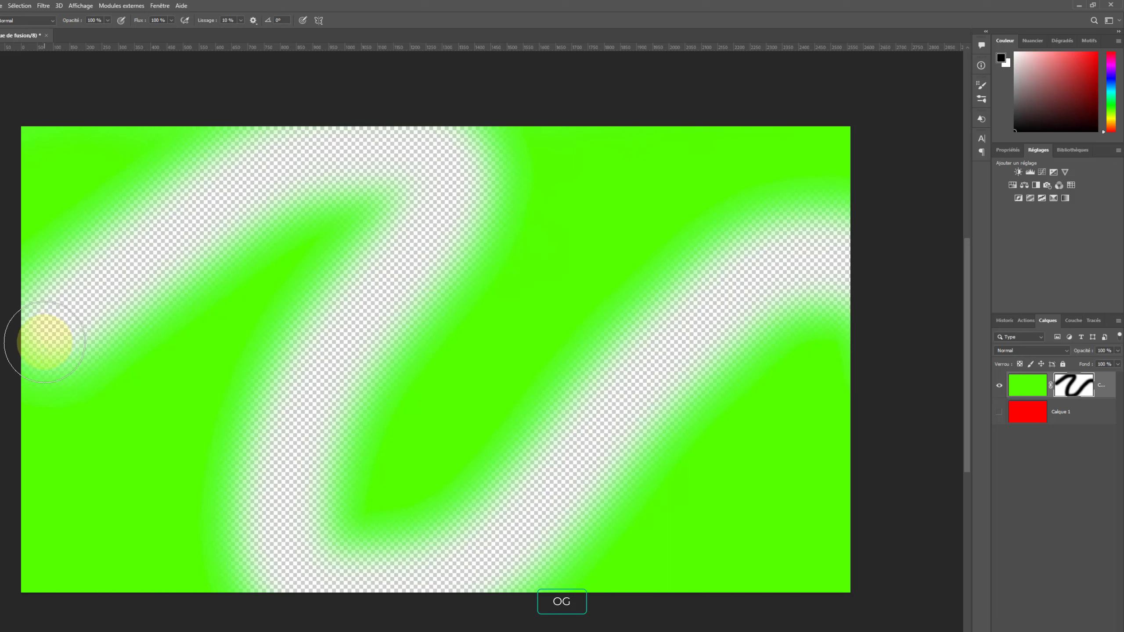
Step: Paint more black strokes on the green layer's mask, at the left edge, lower left, upper middle and lower right
left_click(81, 300)
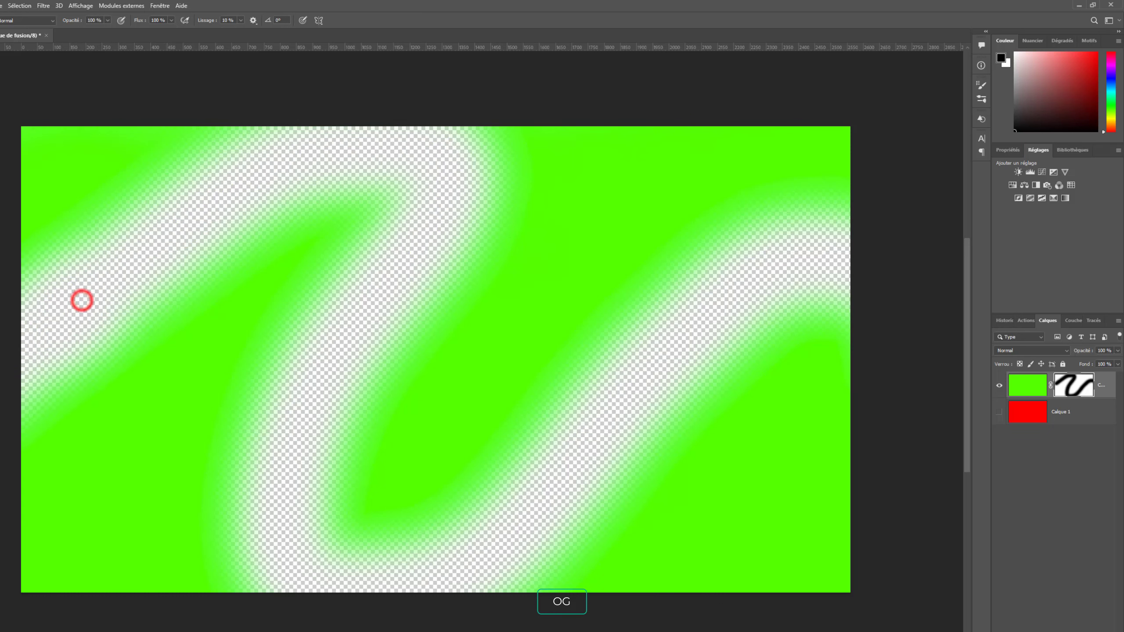
left_click_drag(109, 516, 125, 447)
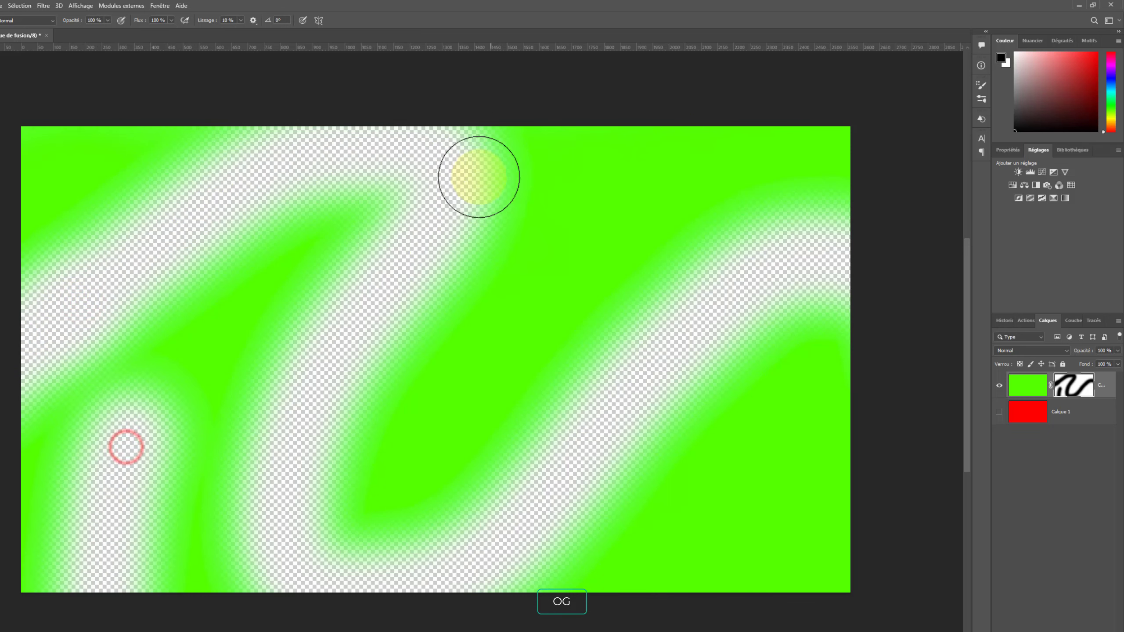
left_click(551, 254)
left_click(796, 455)
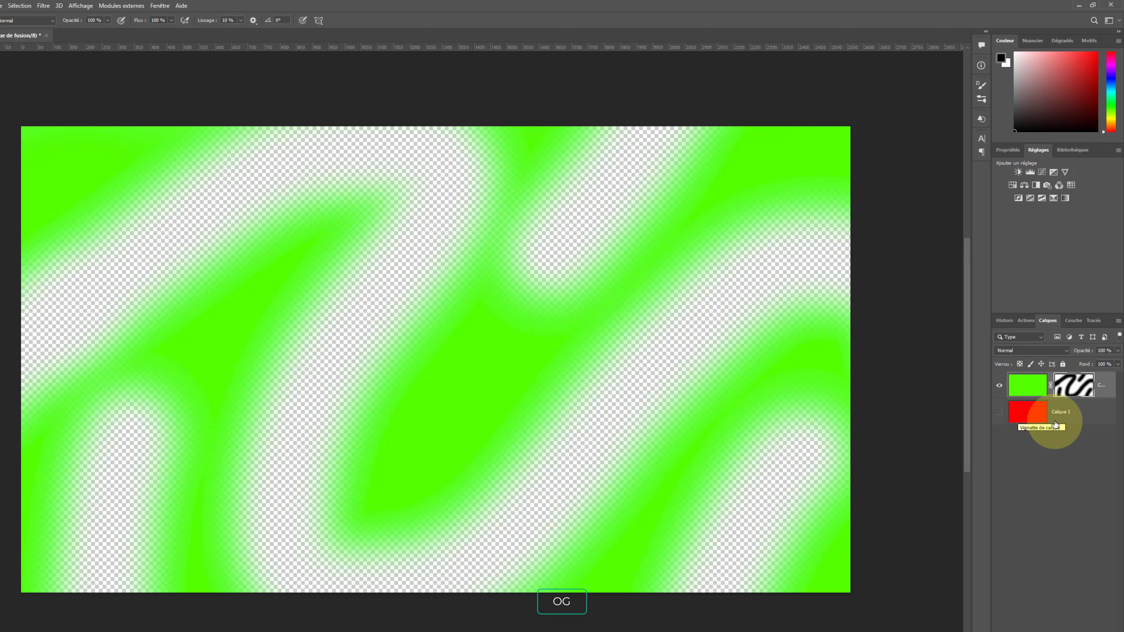
Step: Hide the green layer, show the red layer instead and add a layer mask to the red one
left_click(1002, 389)
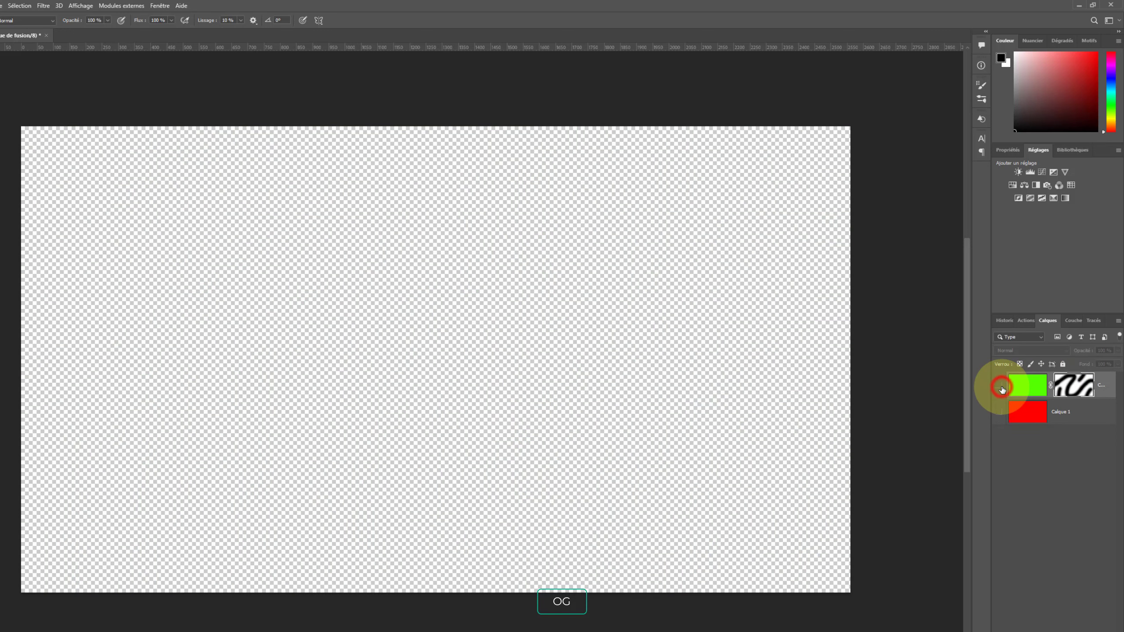
left_click(999, 414)
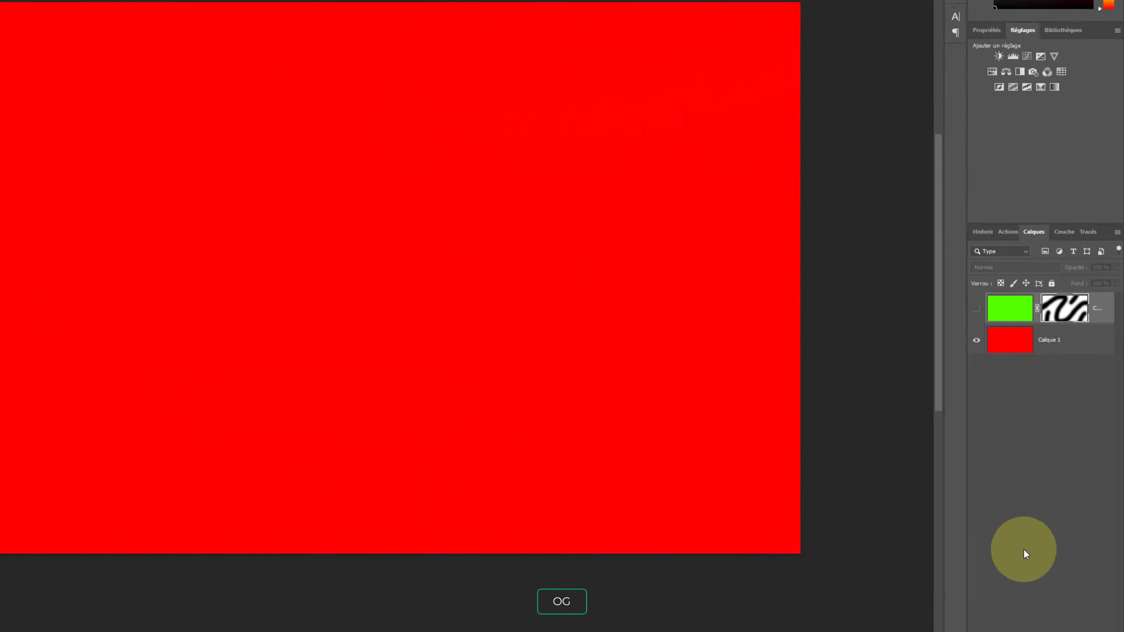
left_click(1013, 343)
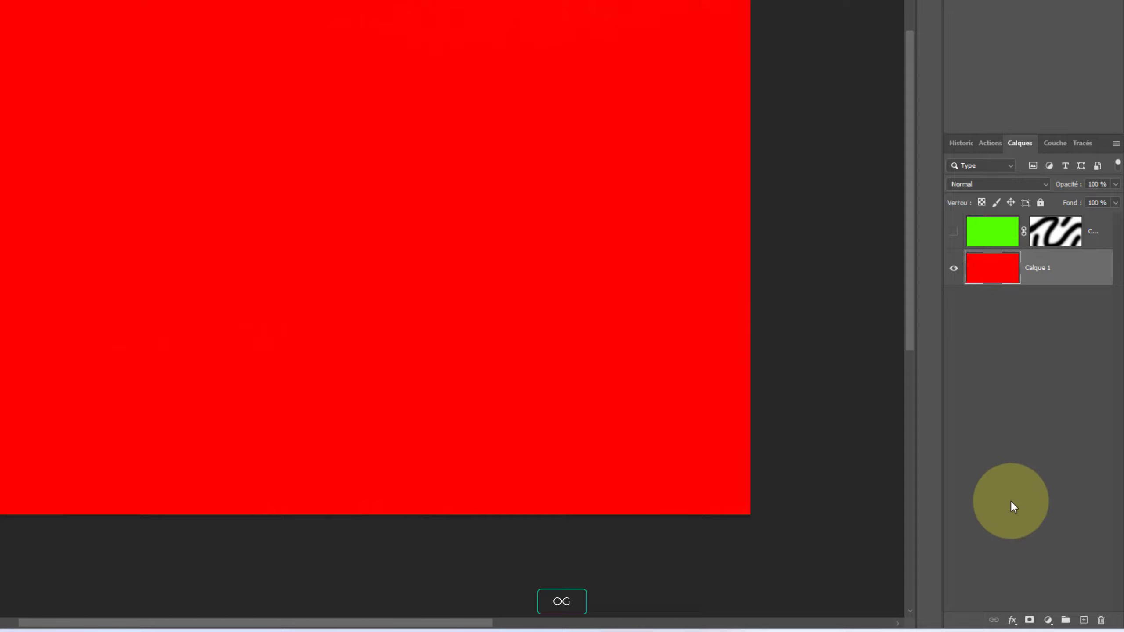
left_click(1029, 622)
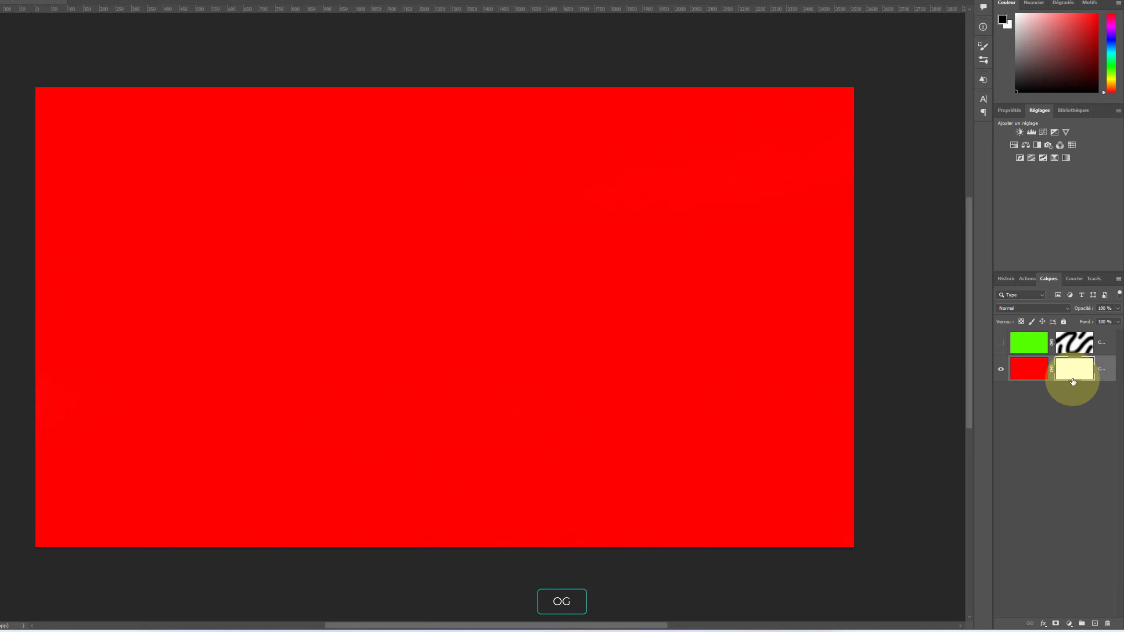
Step: Paint four soft diagonal black stripes across the red layer's mask and show the green layer again
mouse_move(2, 310)
left_mouse_down()
mouse_move(189, 495)
mouse_move(357, 631)
left_mouse_up()
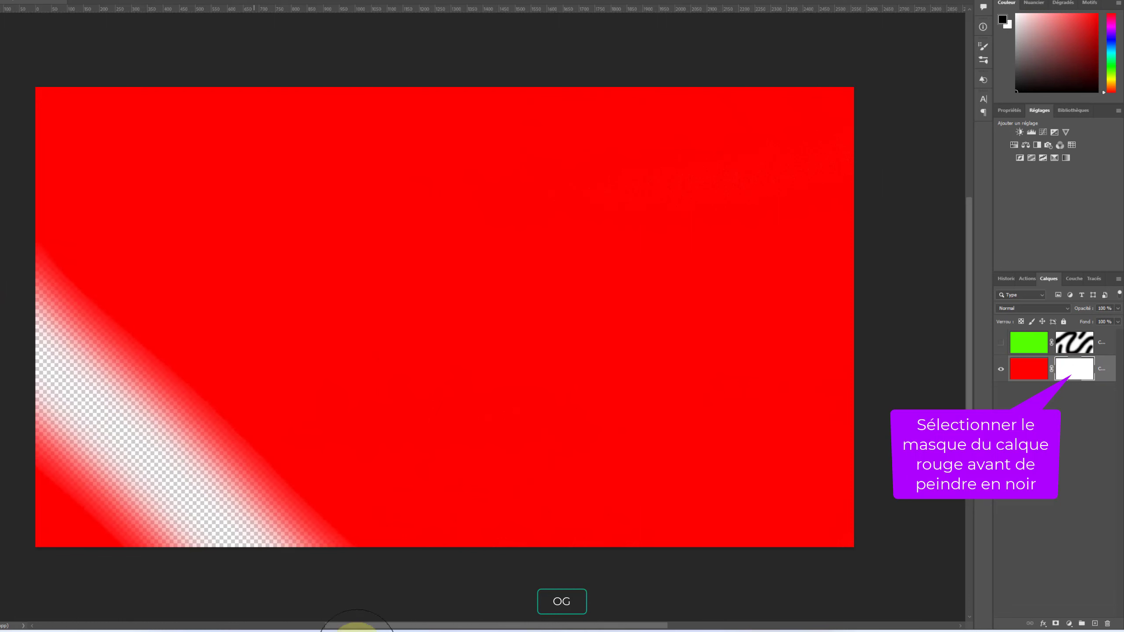
left_click_drag(183, 93, 664, 516)
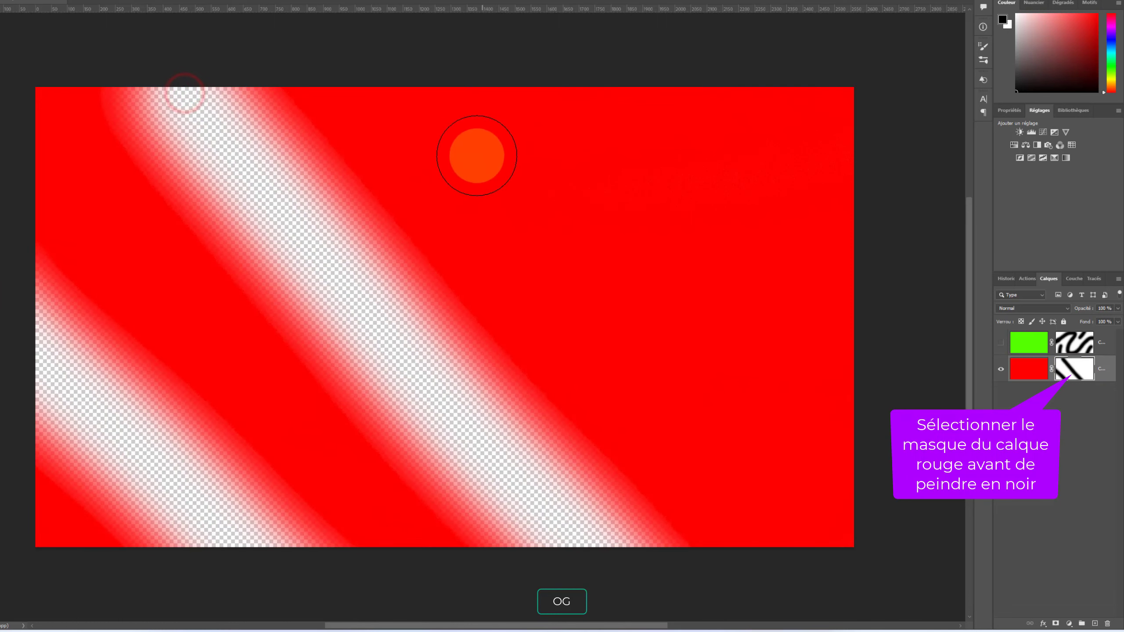
left_click_drag(469, 97, 1011, 615)
left_click_drag(767, 87, 1045, 418)
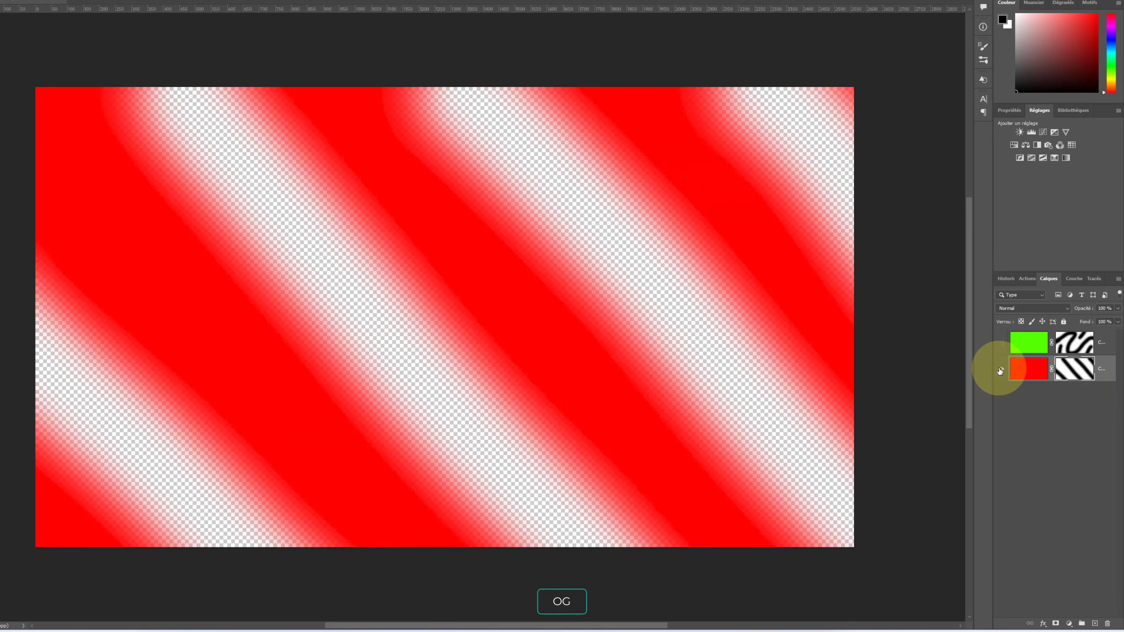
left_click(1001, 345)
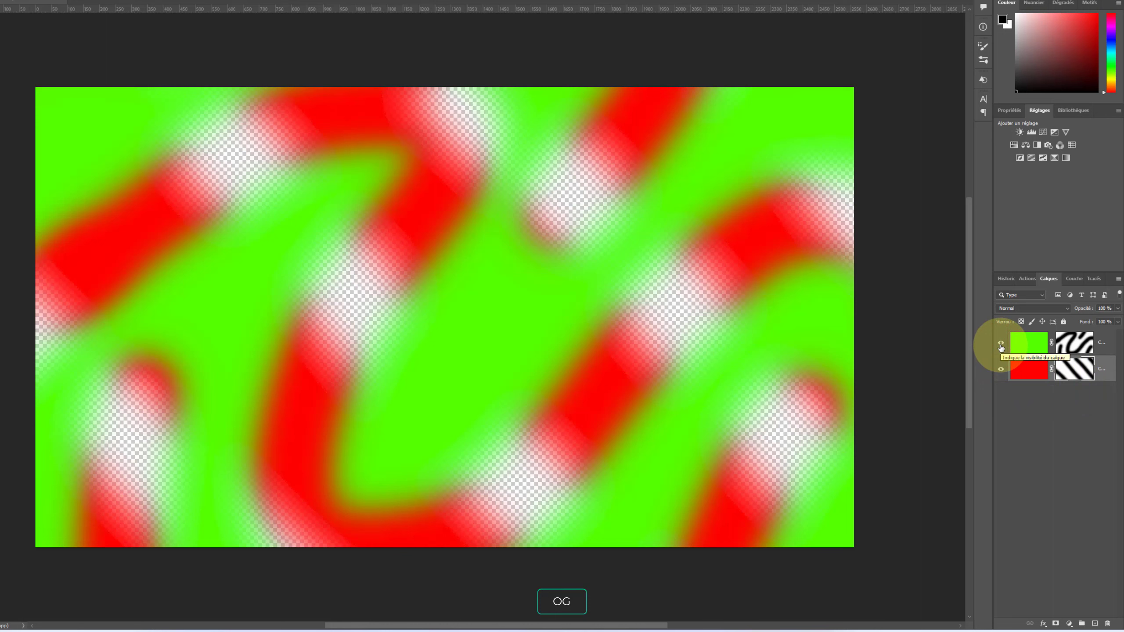
Step: Create a new empty layer and place it beneath the red layer
left_click(1021, 378)
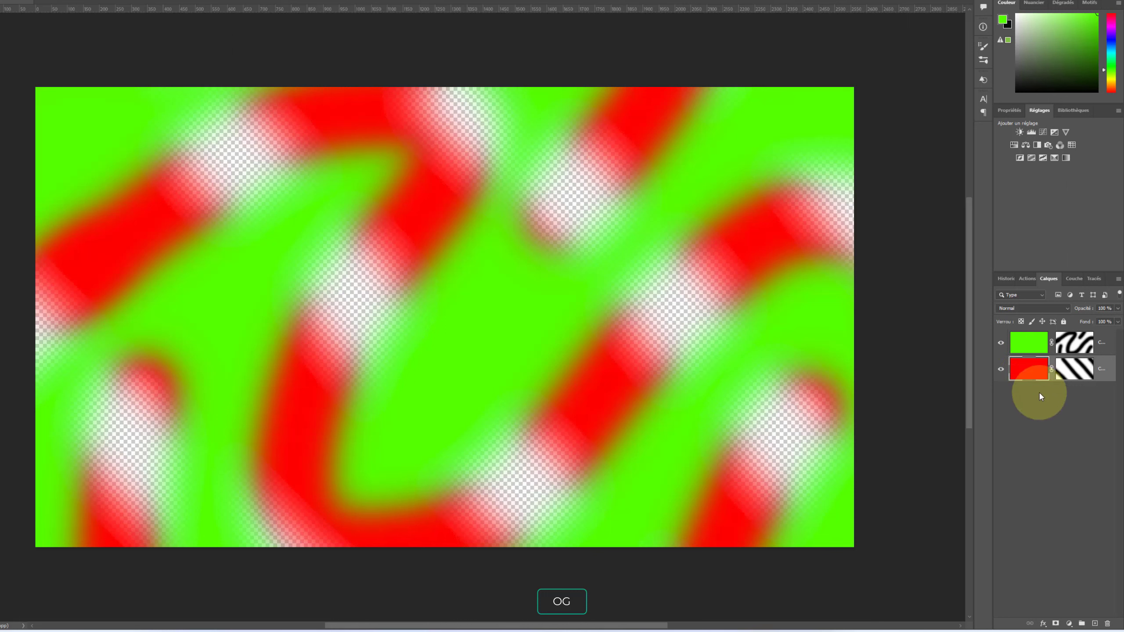
left_click(1094, 624)
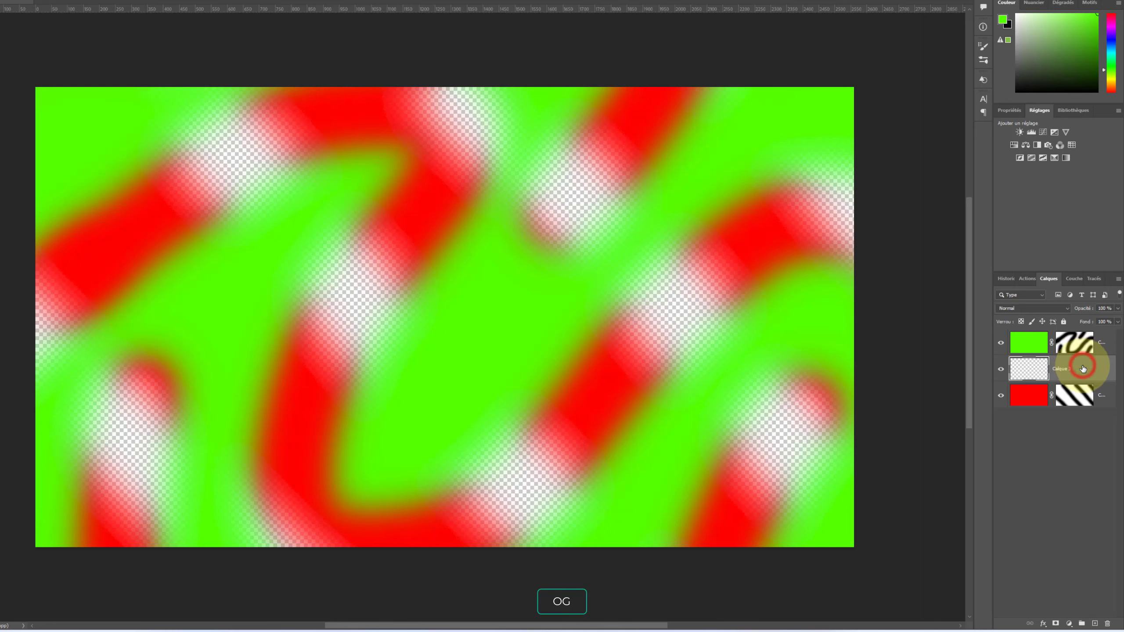
left_click_drag(1083, 368, 1080, 405)
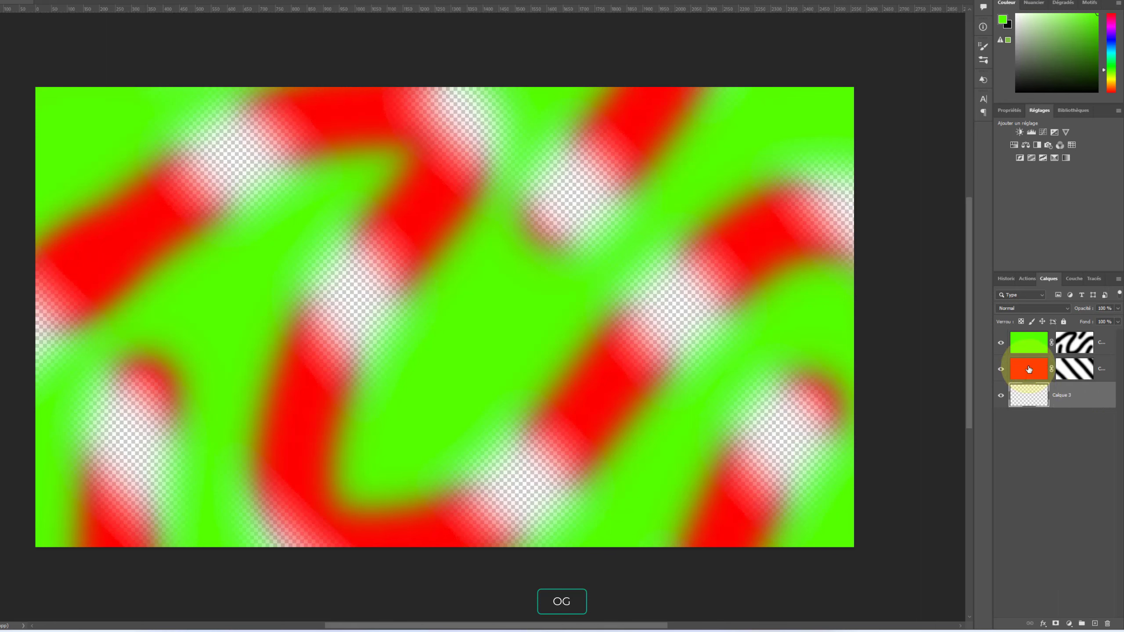
left_click(1023, 397)
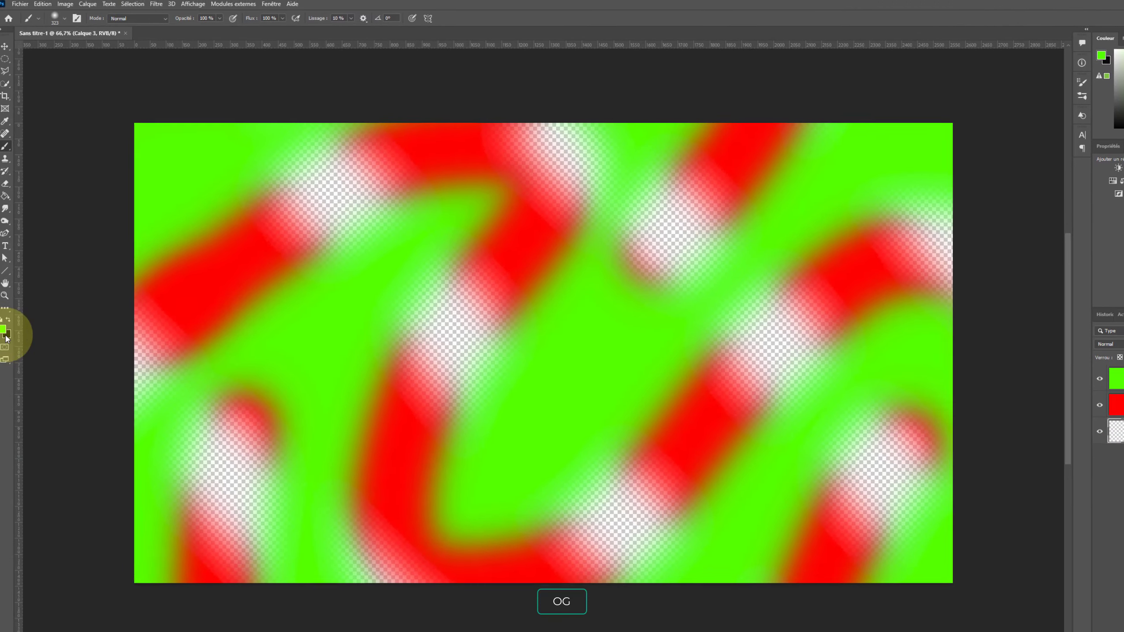
Step: Set the foreground color to yellow fff600 and activate the Brush tool
left_click(6, 336)
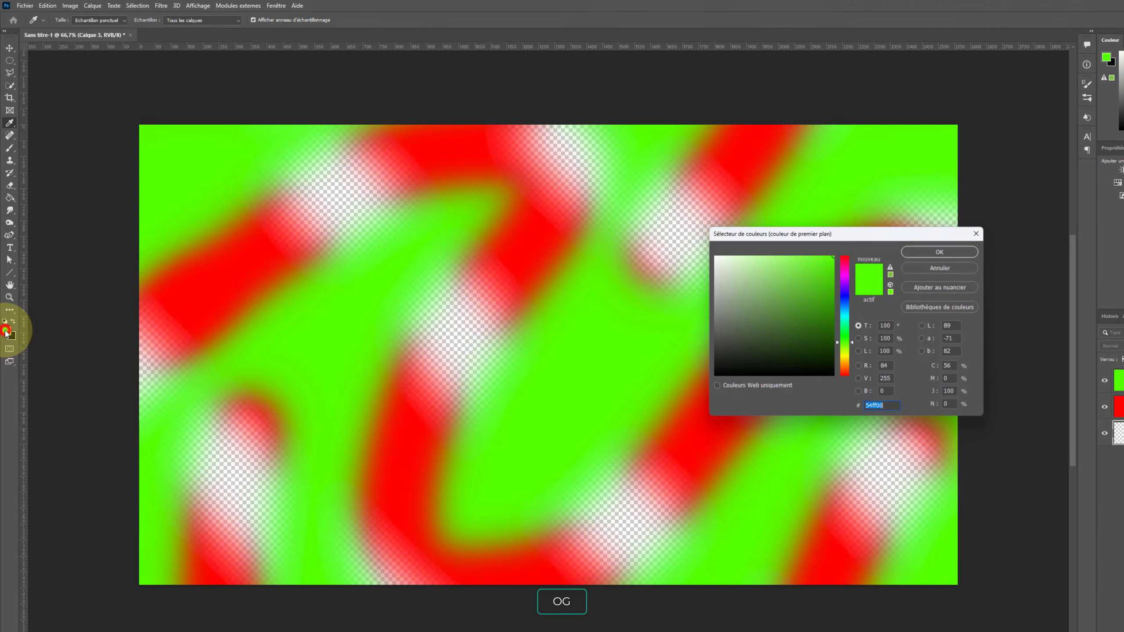
left_click(846, 357)
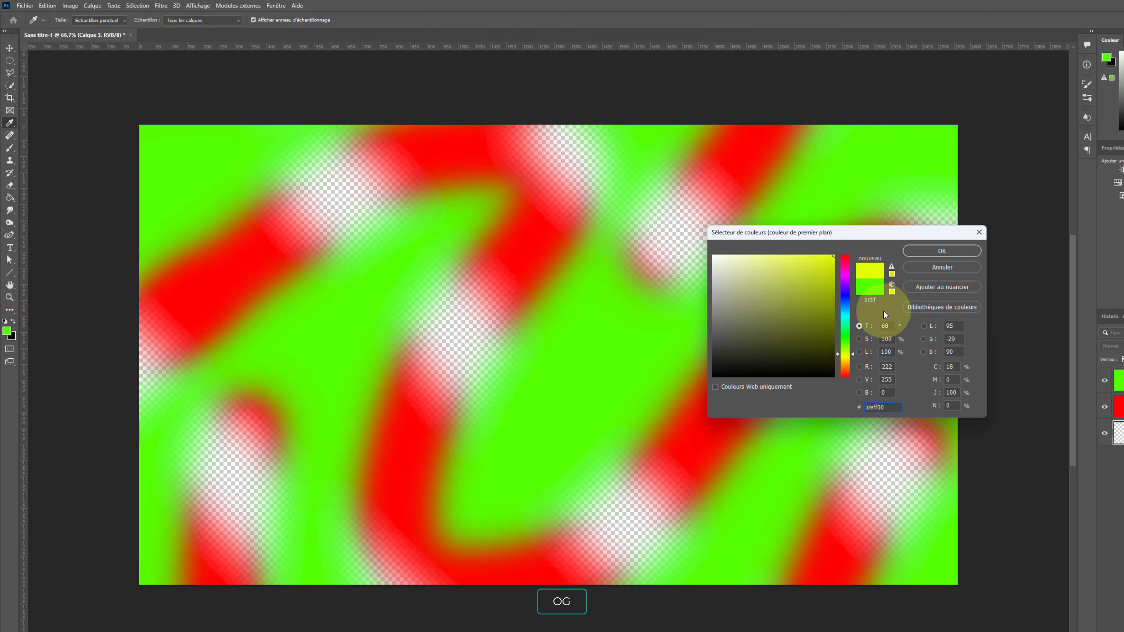
left_click(846, 358)
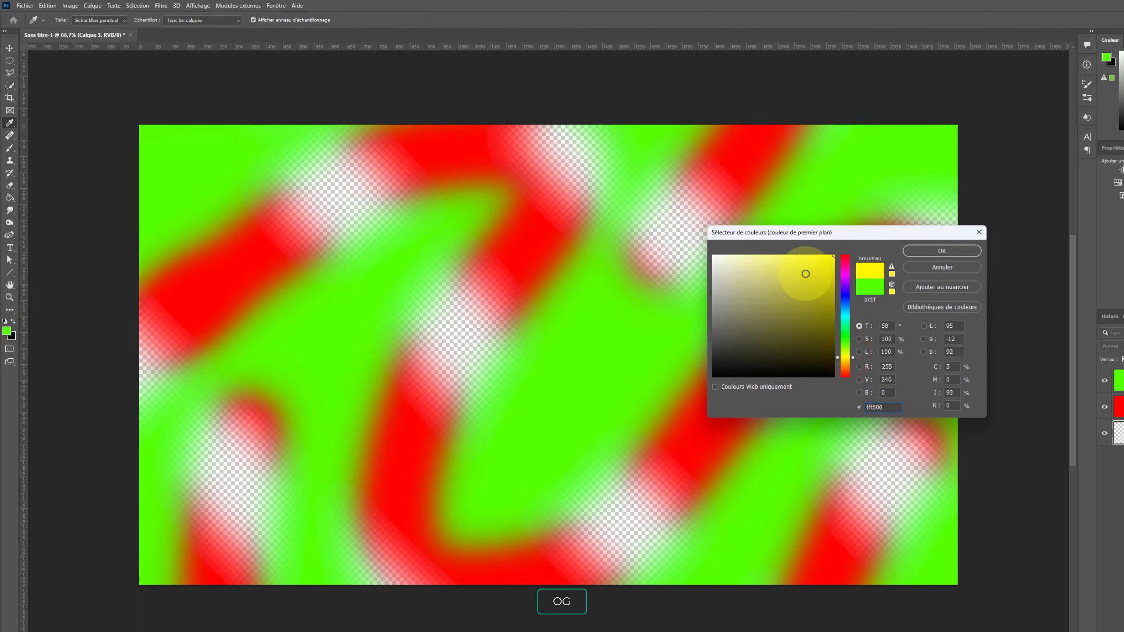
left_click(920, 249)
key("b")
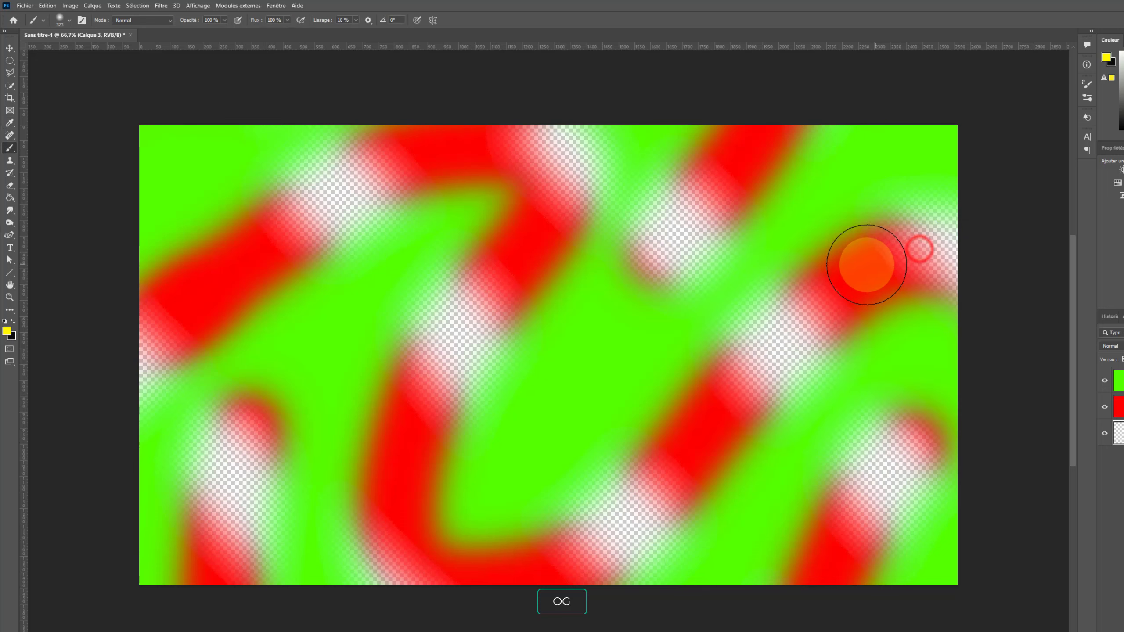
Step: Greatly enlarge the brush and paint the entire bottom layer yellow
left_click_drag(484, 303, 655, 304)
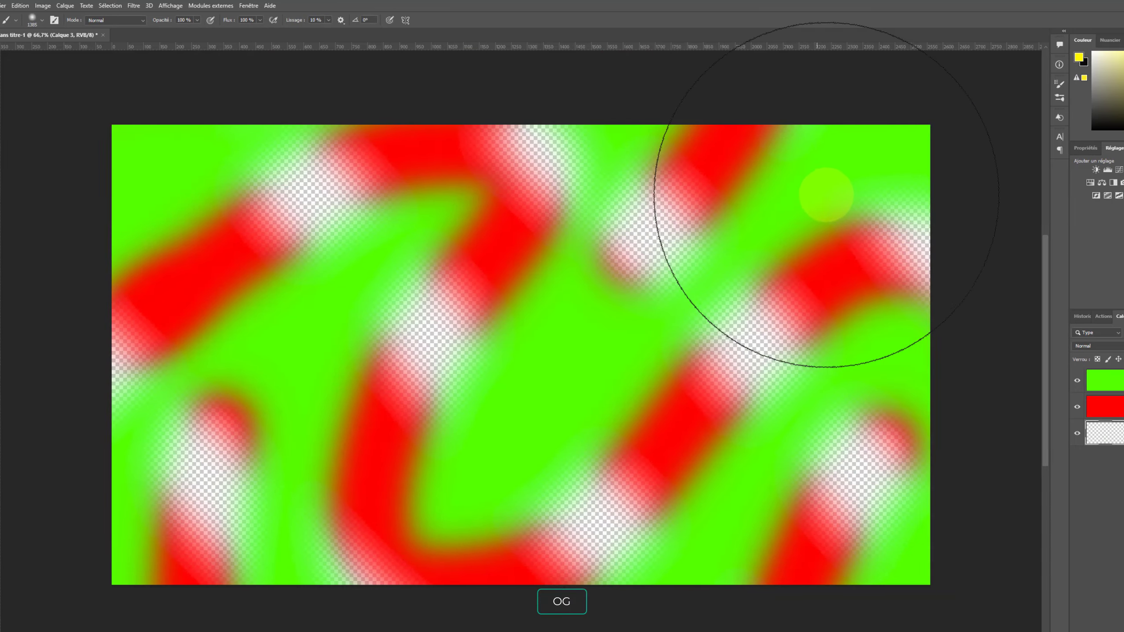
mouse_move(826, 195)
left_mouse_down()
mouse_move(202, 195)
mouse_move(658, 226)
mouse_move(89, 352)
mouse_move(807, 407)
left_mouse_up()
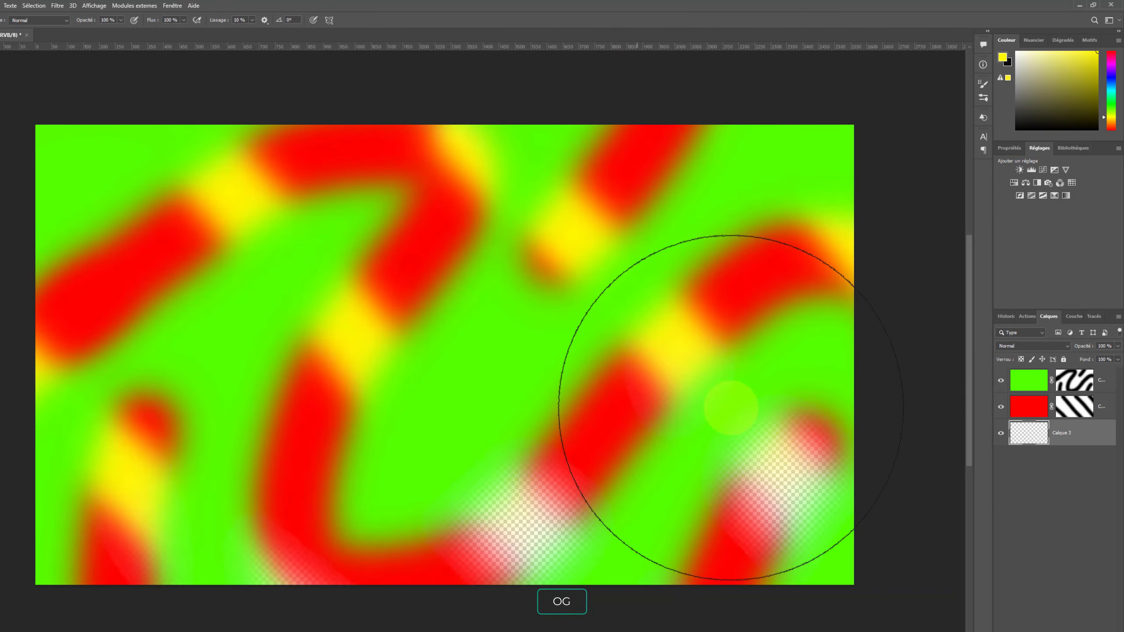
mouse_move(730, 408)
left_mouse_down()
mouse_move(4, 527)
mouse_move(971, 572)
mouse_move(153, 470)
mouse_move(418, 184)
left_mouse_up()
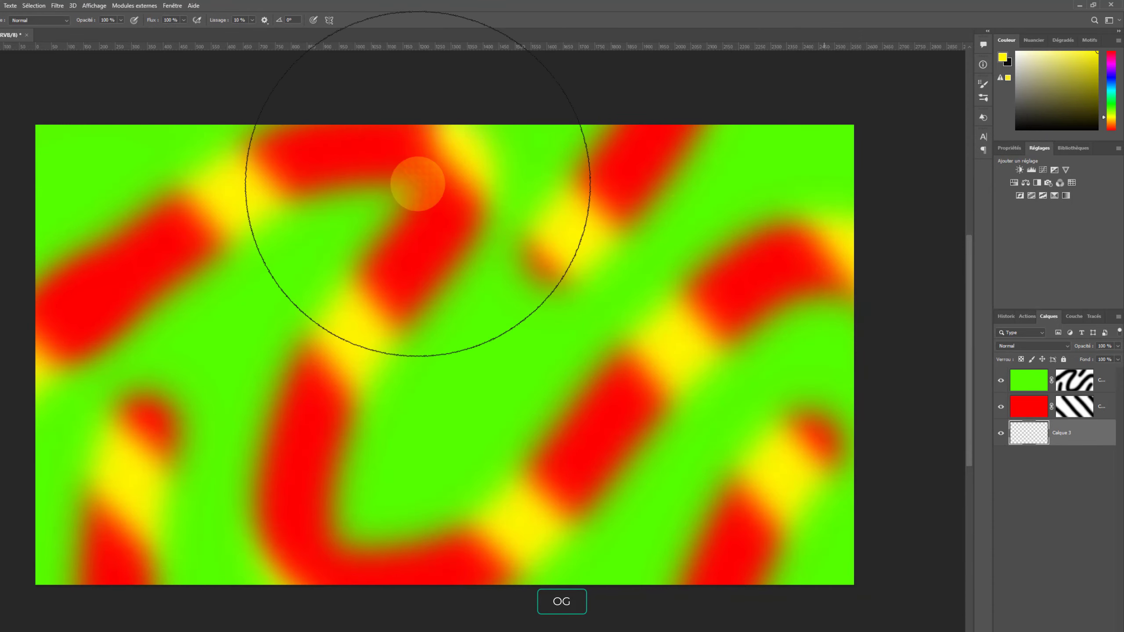
Step: Hide and reshow the red and green layers in different combinations to examine what each mask reveals beneath
left_click(1001, 407)
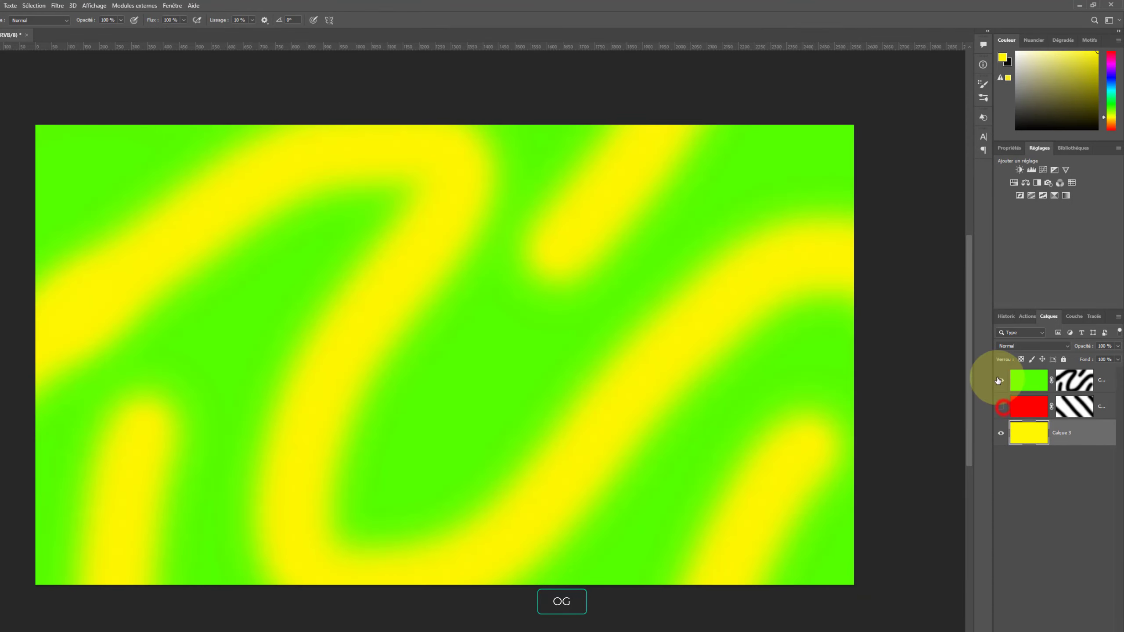
left_click(1000, 380)
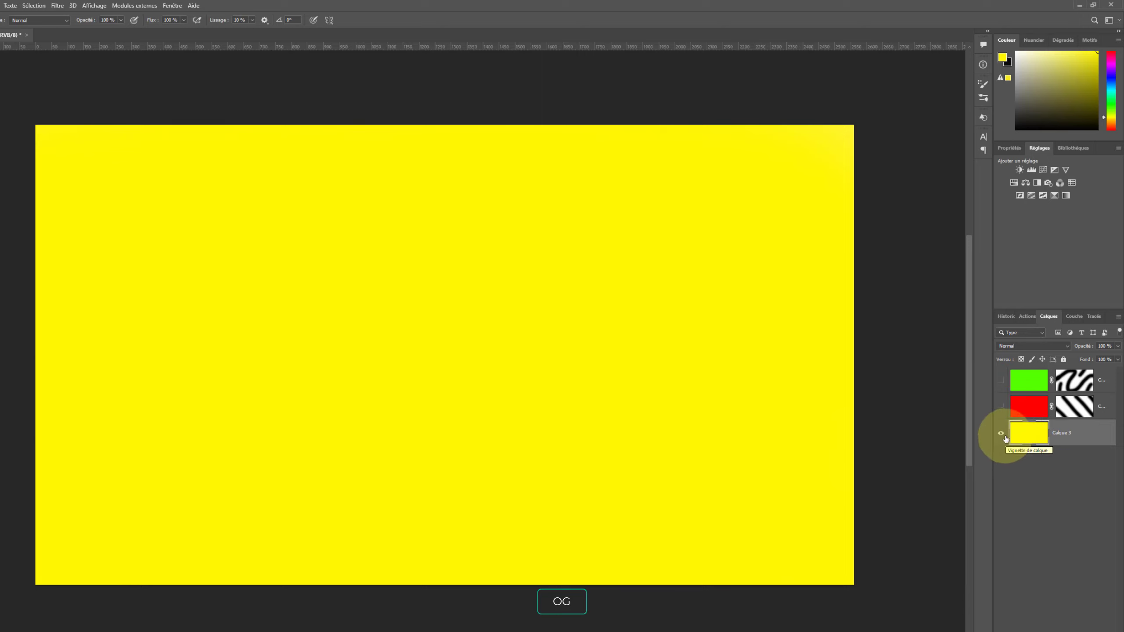
left_click(1001, 407)
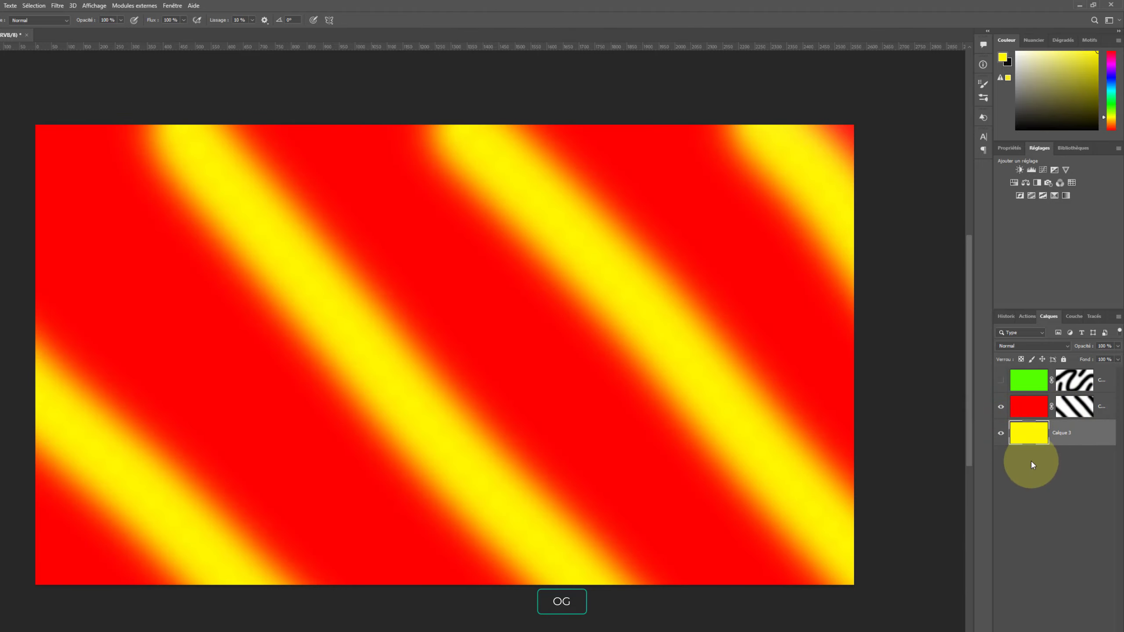
left_click(1002, 381)
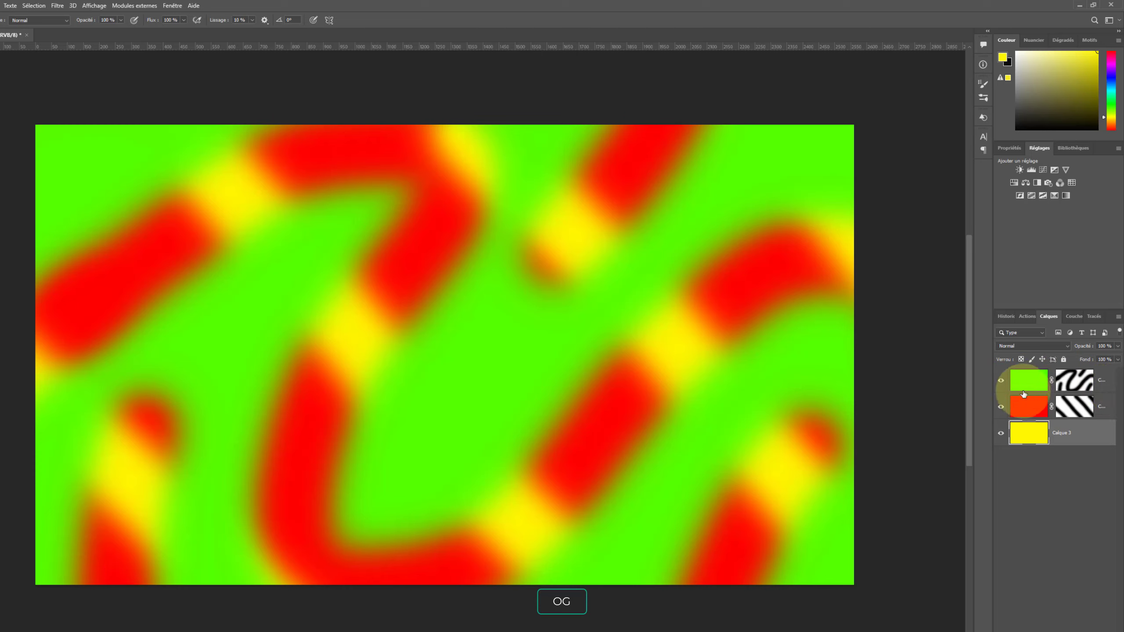
left_click(1001, 380)
left_click(1001, 410)
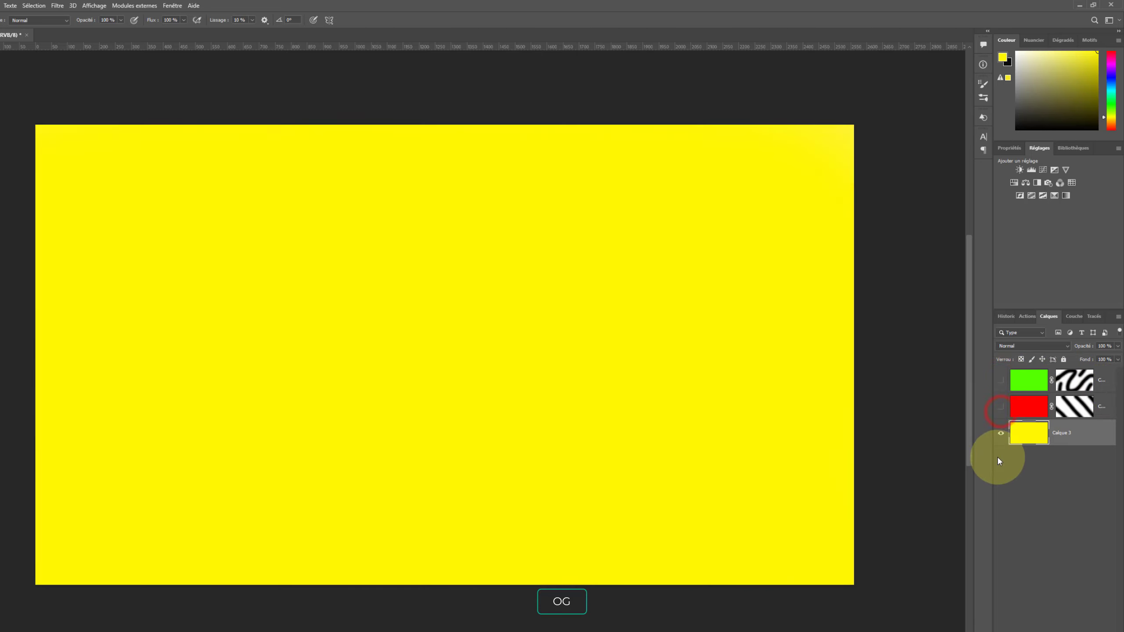
left_click(1001, 411)
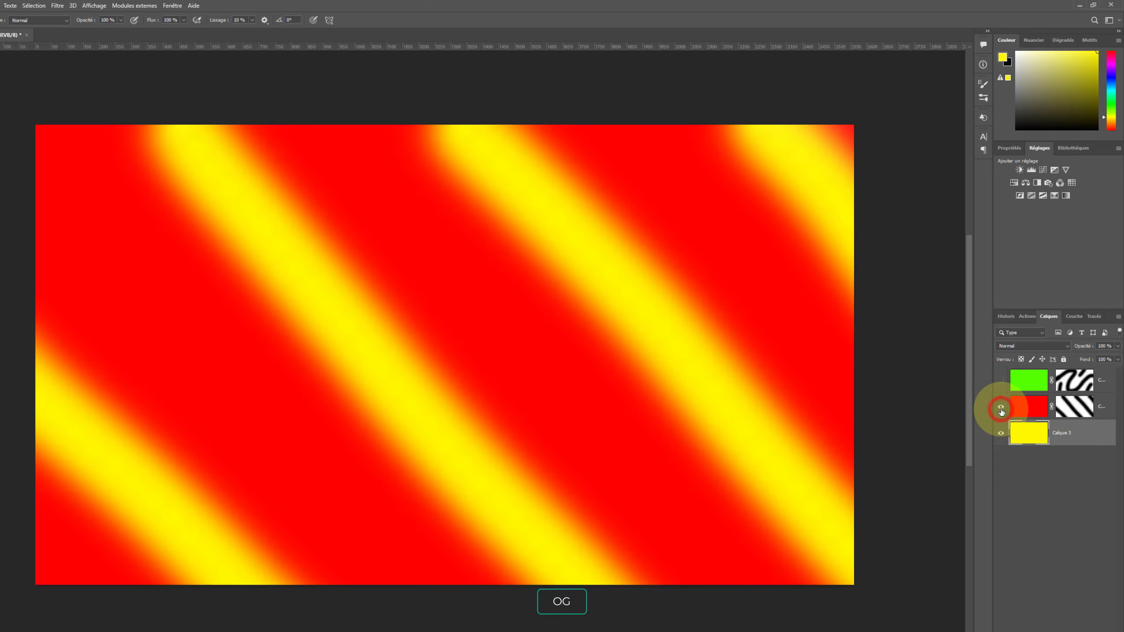
left_click(1001, 382)
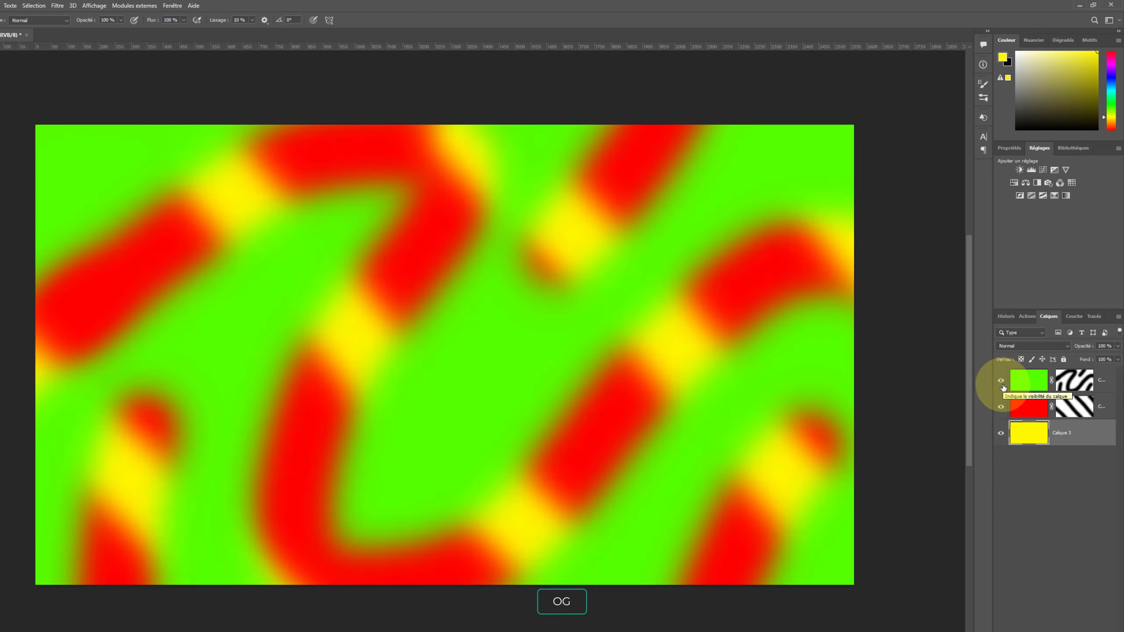
Step: Check each masked layer alone over the yellow one, finishing with both the red and green layers hidden
left_click(1002, 408)
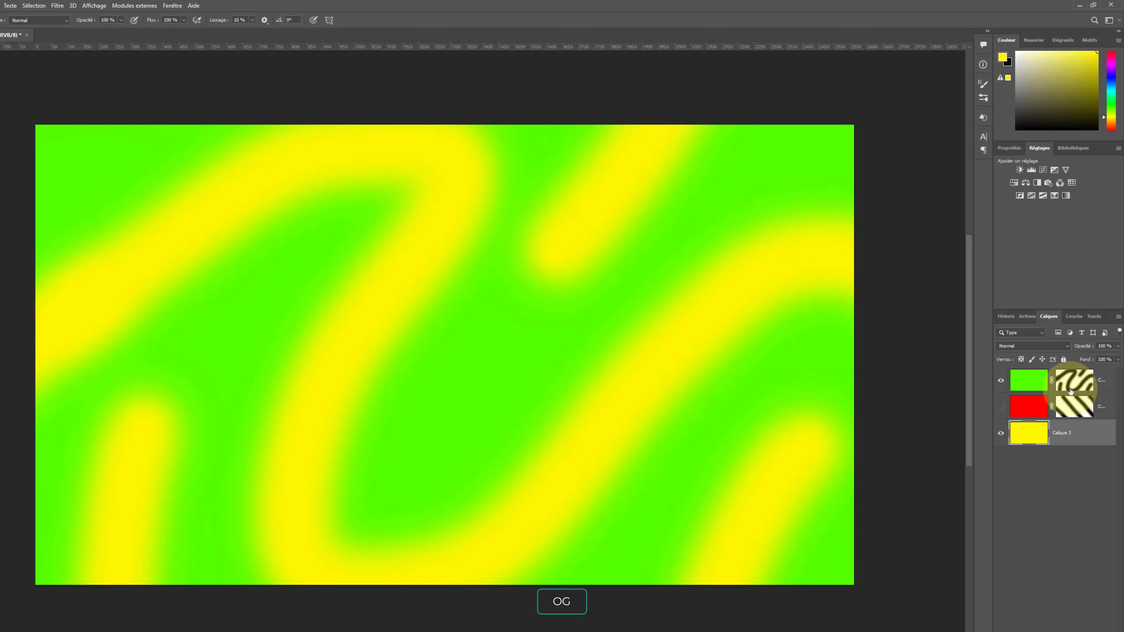
left_click(1001, 382)
left_click(1001, 408)
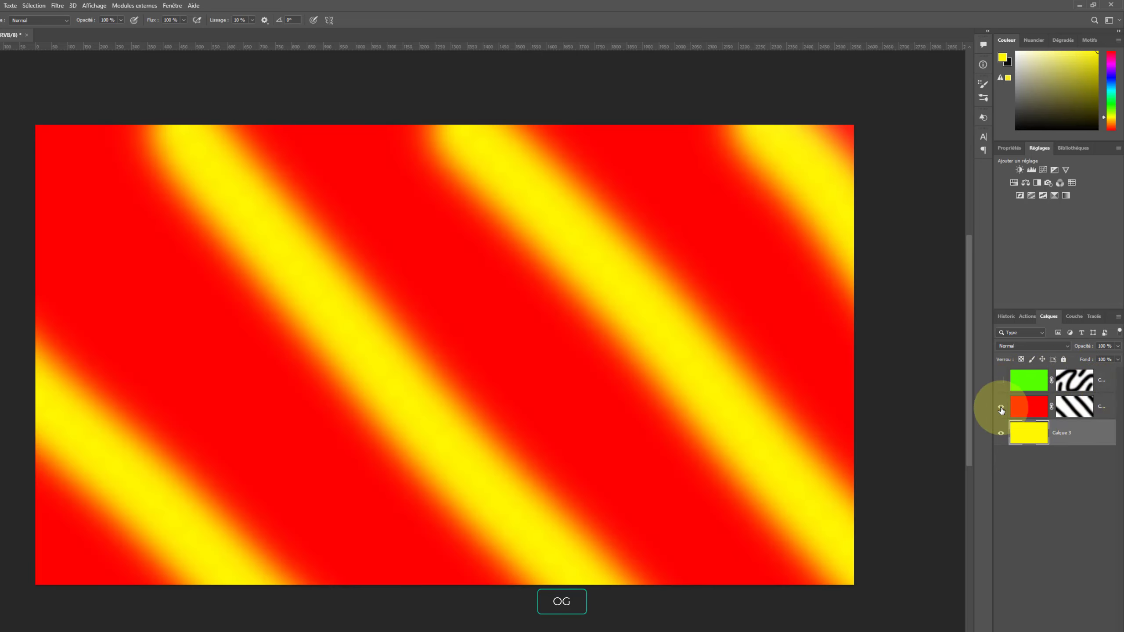
left_click(1001, 408)
Step: Delete the yellow layer Calque 3 and show the red layer
right_click(1073, 423)
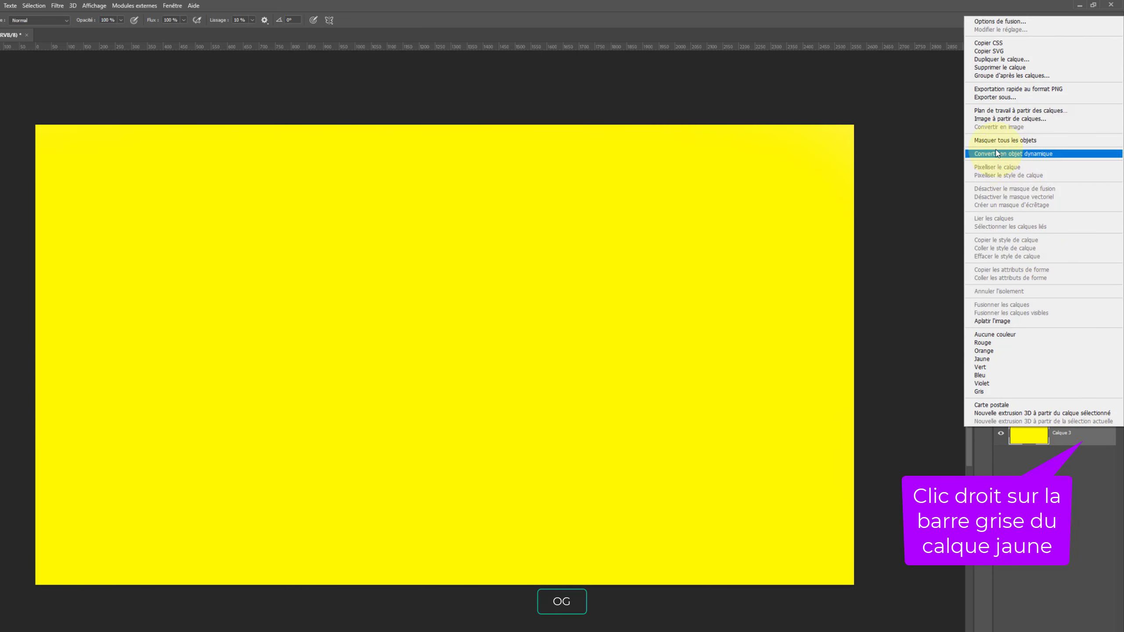
left_click(1011, 67)
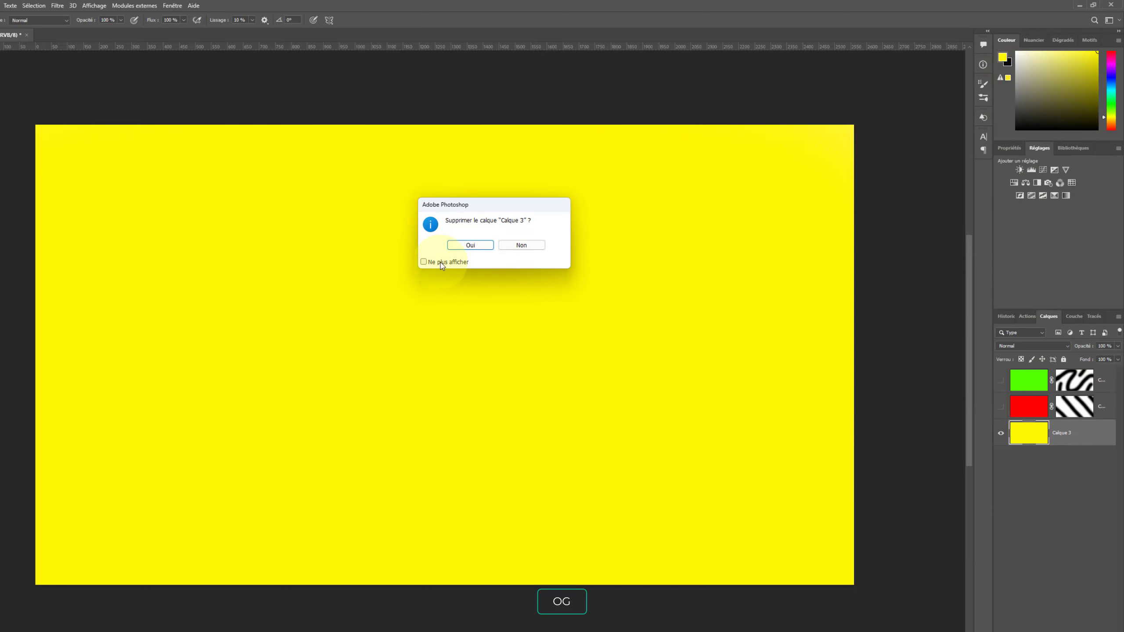
left_click(465, 245)
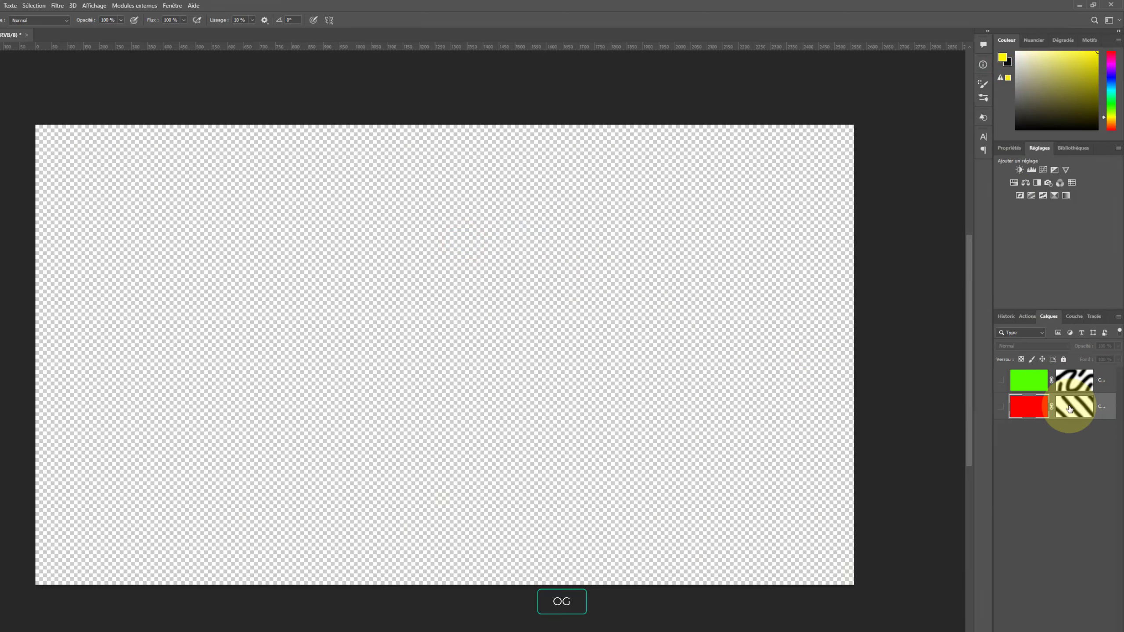
left_click(1001, 406)
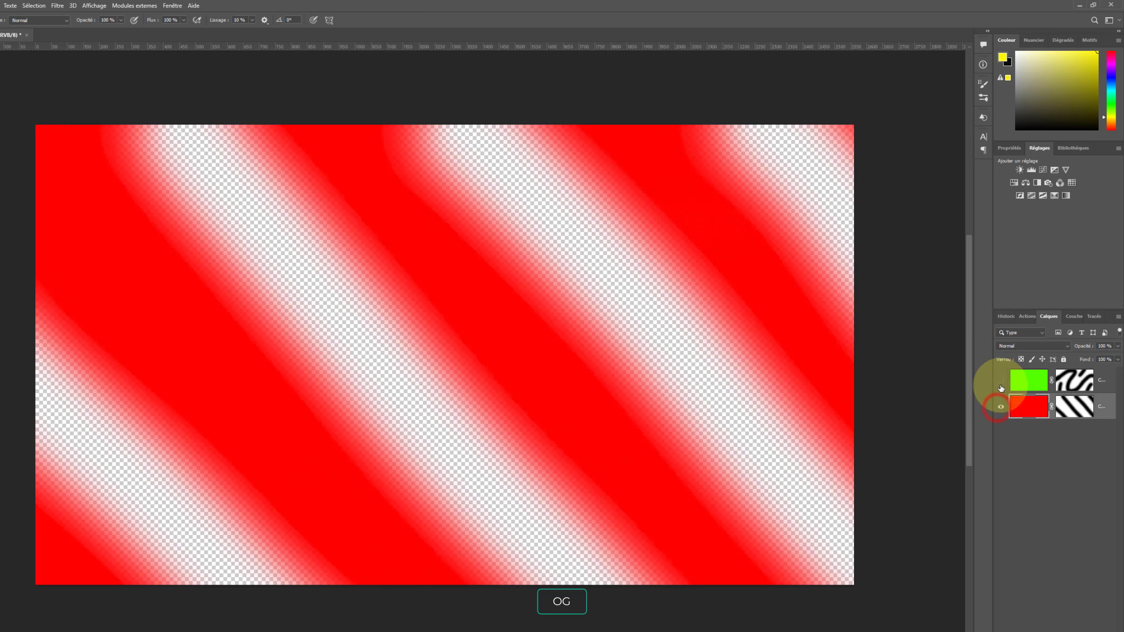
Step: Show the green layer again and delete the layer mask of the red layer Calque 1
left_click(1002, 381)
right_click(1070, 405)
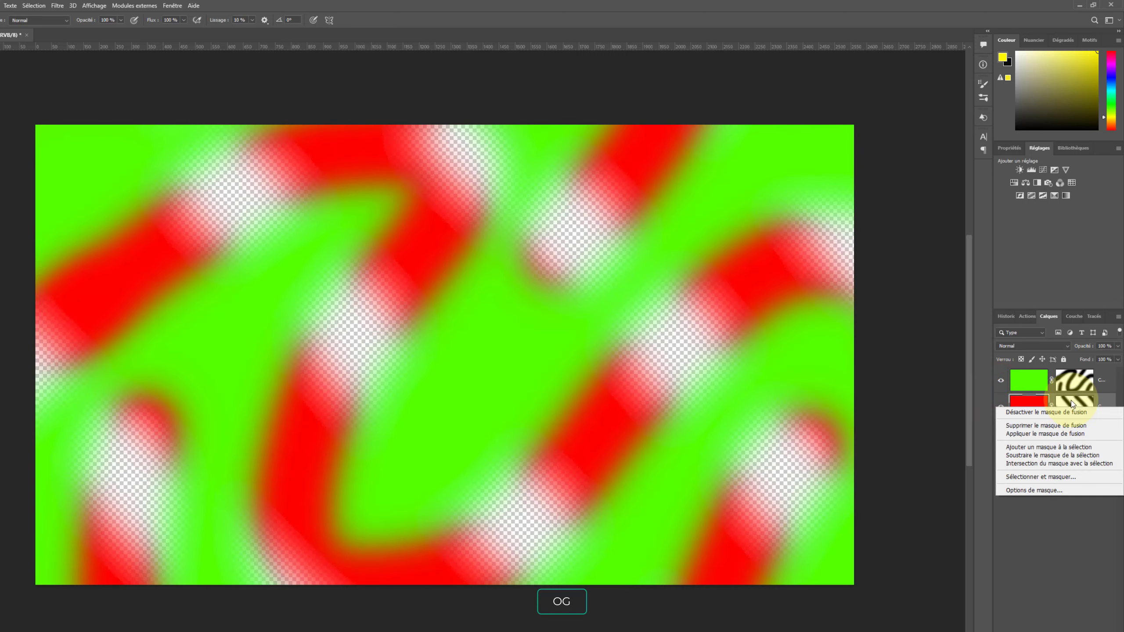
left_click(1071, 404)
left_click(1071, 404)
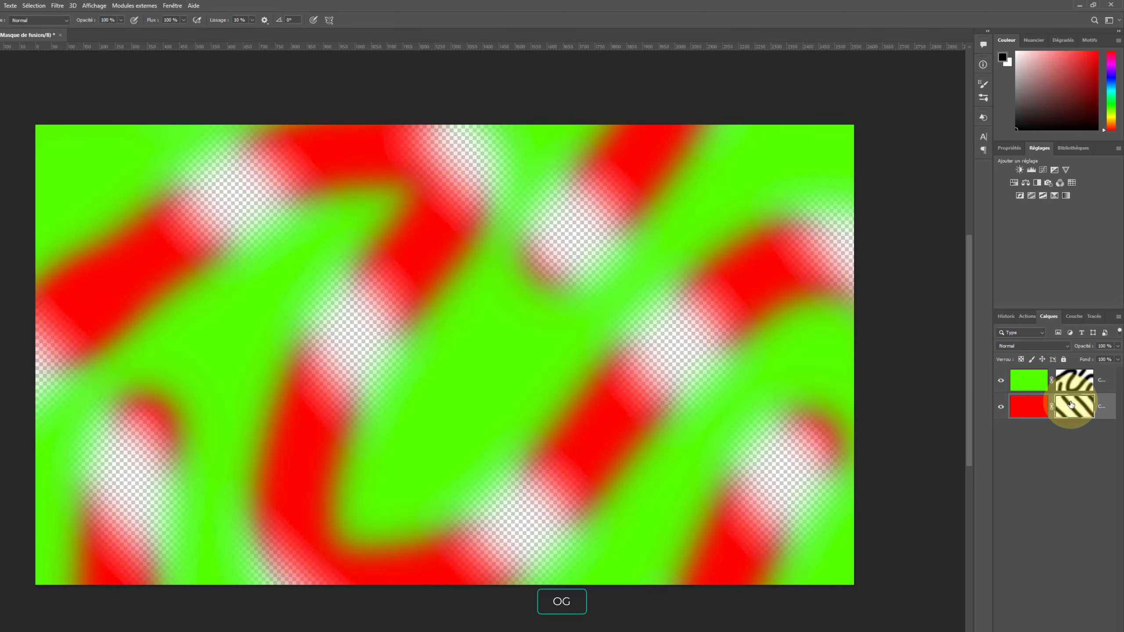
right_click(1071, 404)
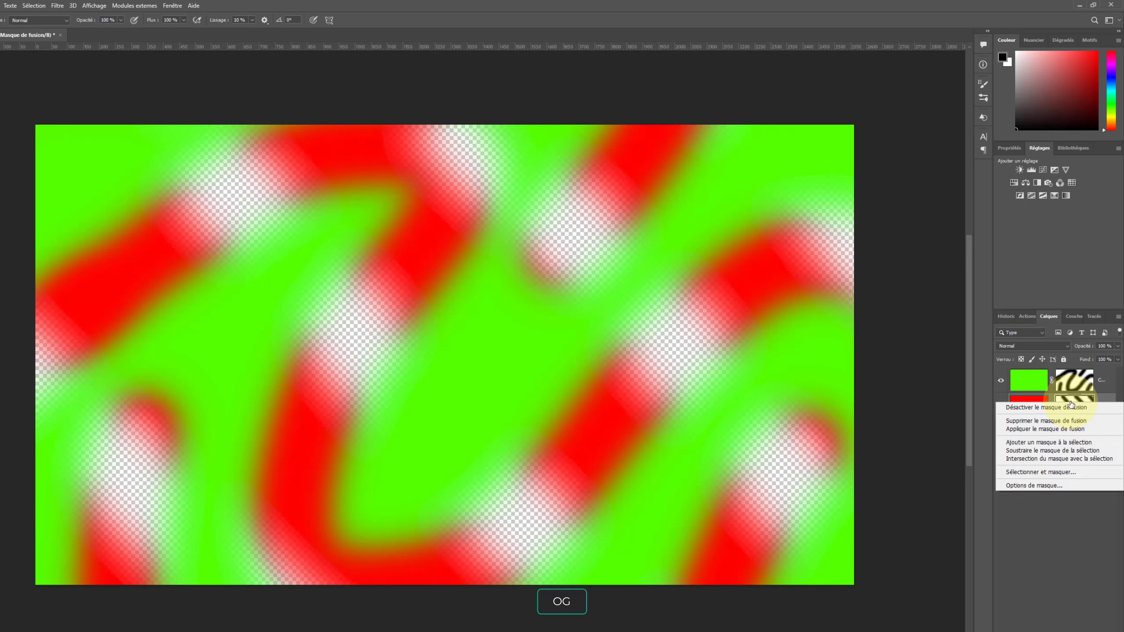
left_click(1060, 425)
Step: Delete the layer mask of the green layer Calque 2
left_click(1035, 390)
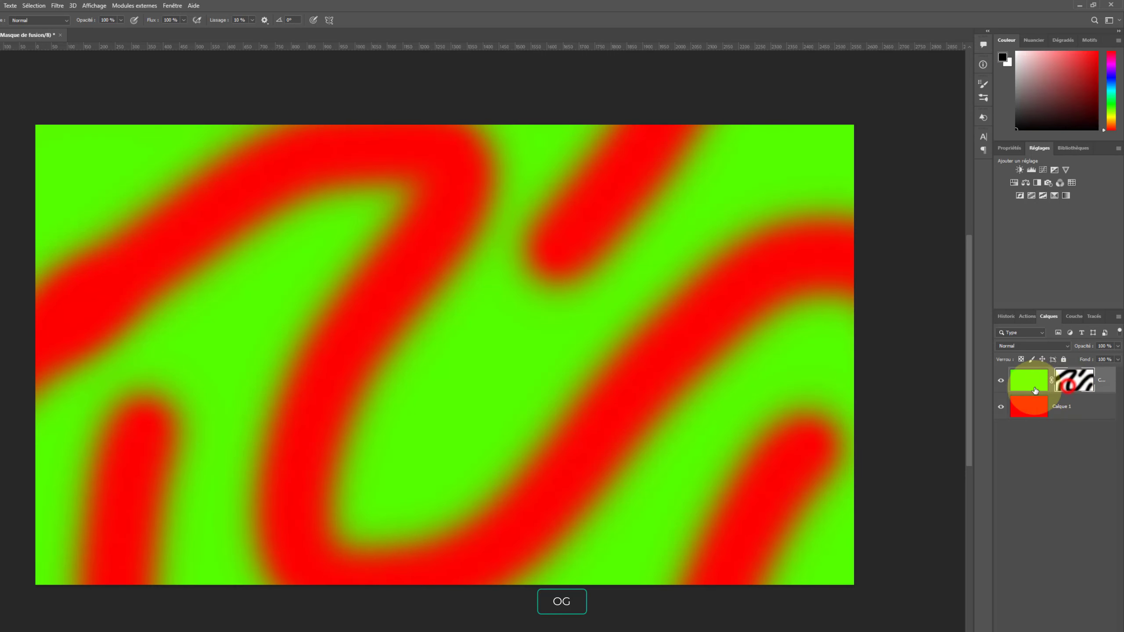
right_click(1067, 387)
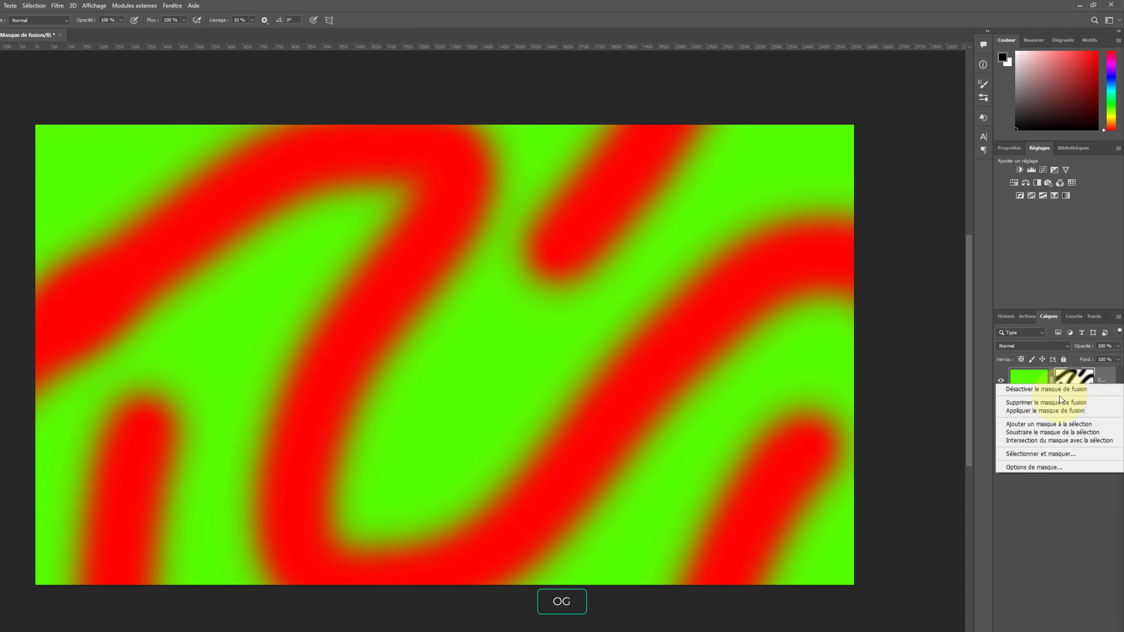
left_click(1064, 403)
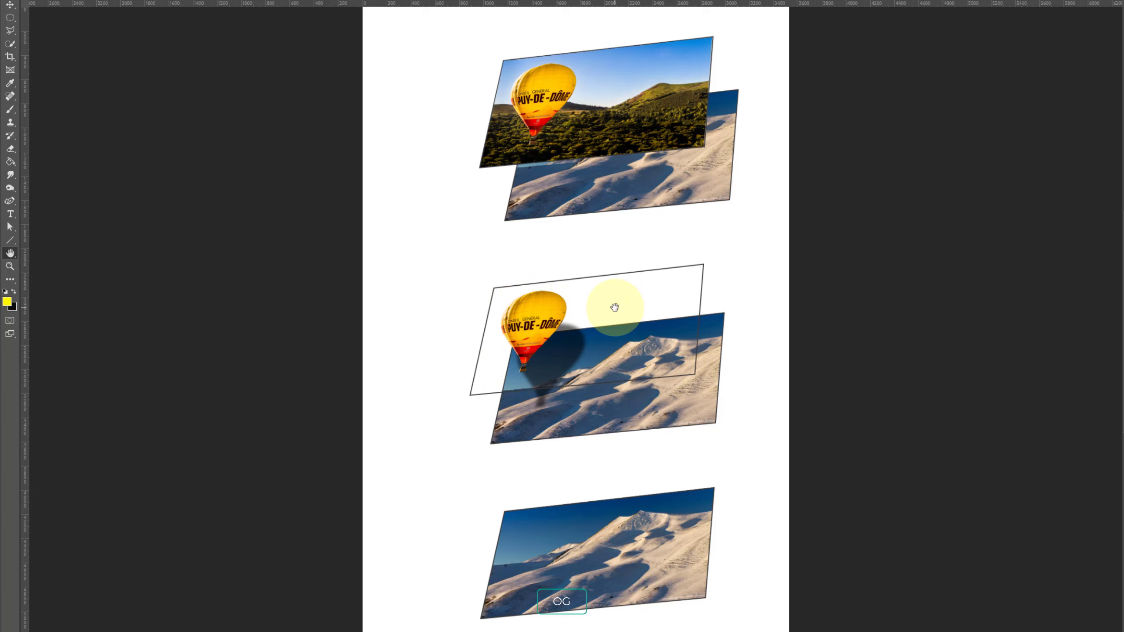
Step: In the Sans titre-1 document, draw a large closed triangular selection over the green layer with the Polygonal Lasso
left_click(1123, 399)
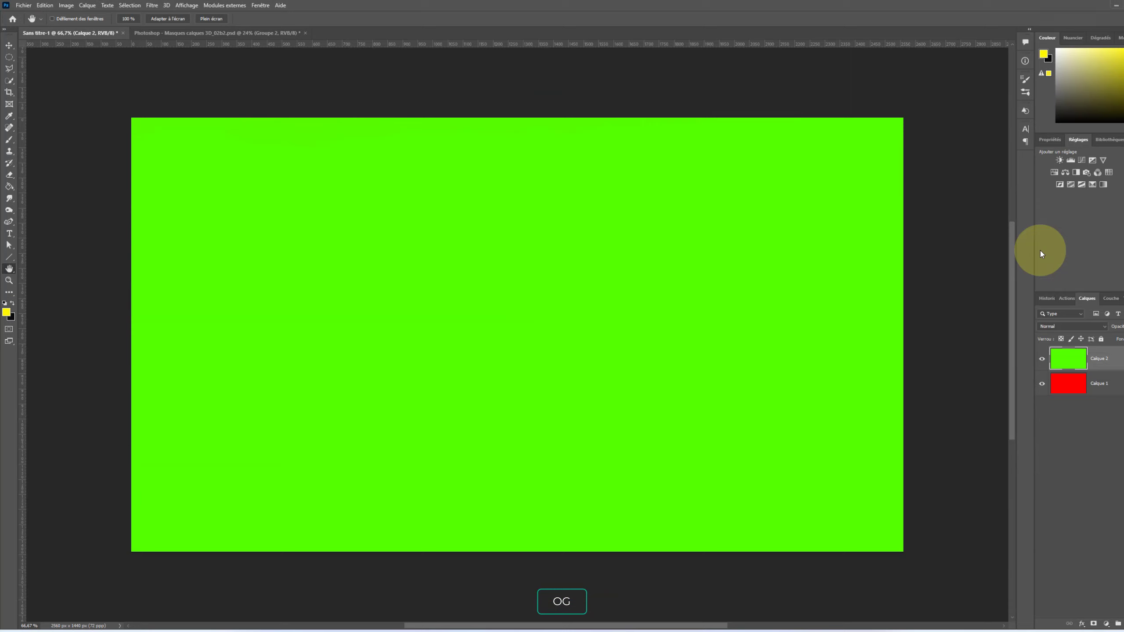
left_click(9, 68)
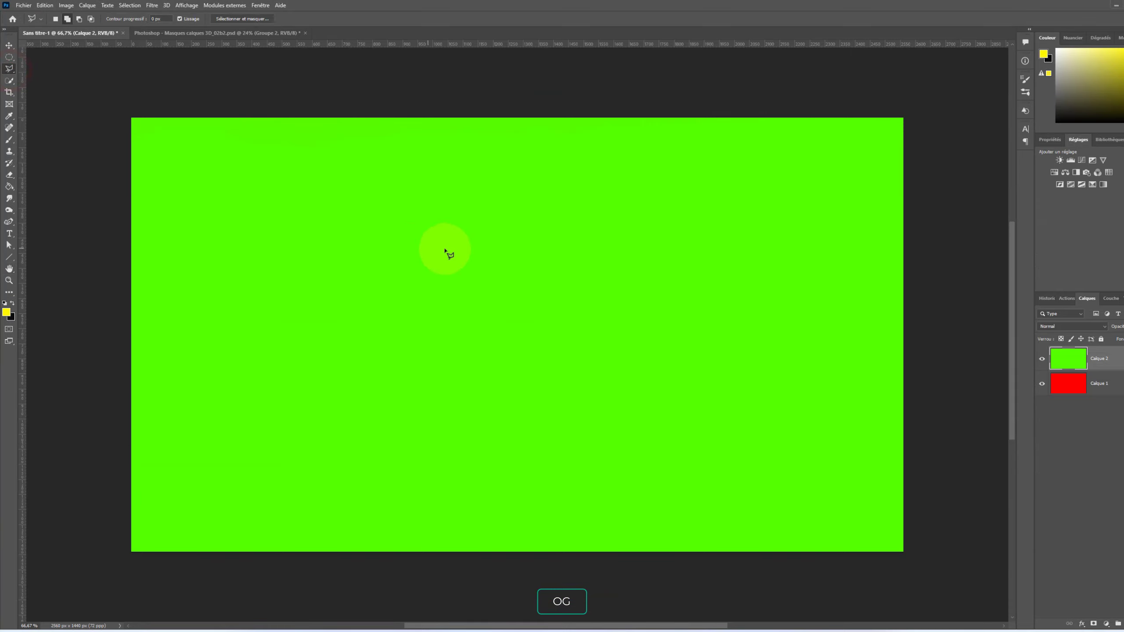
left_click(389, 195)
left_click(220, 469)
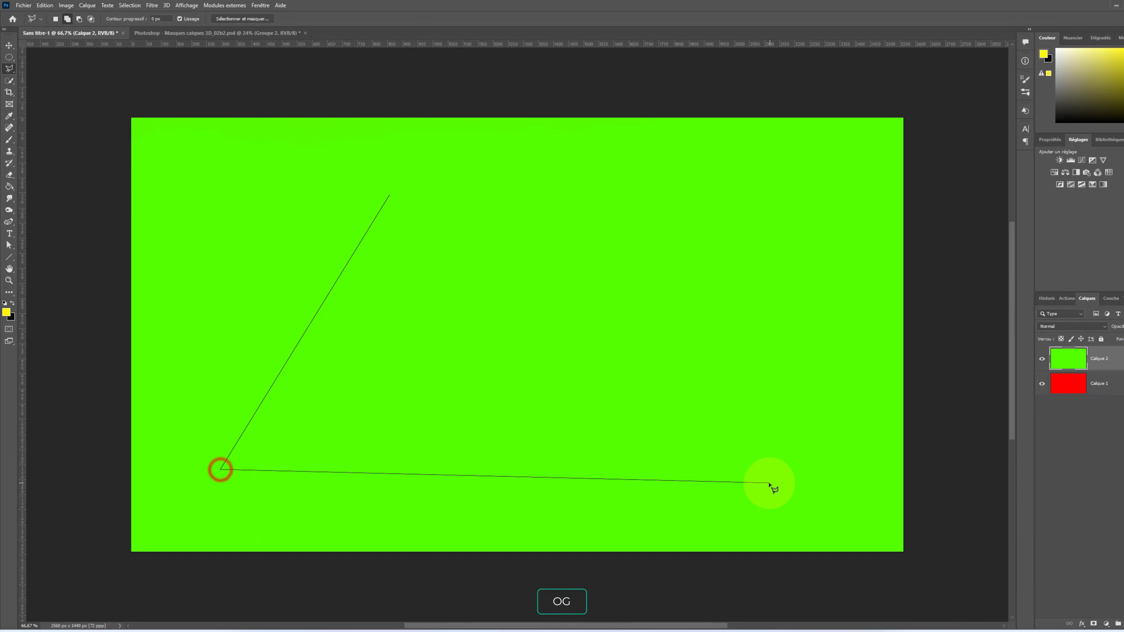
left_click(685, 472)
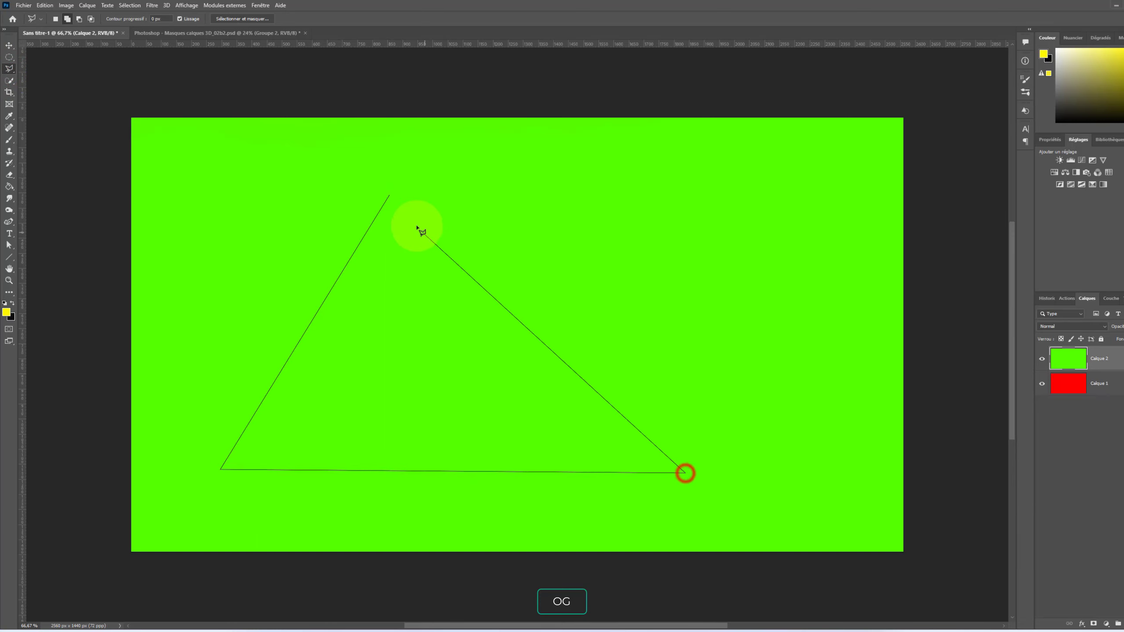
left_click(389, 196)
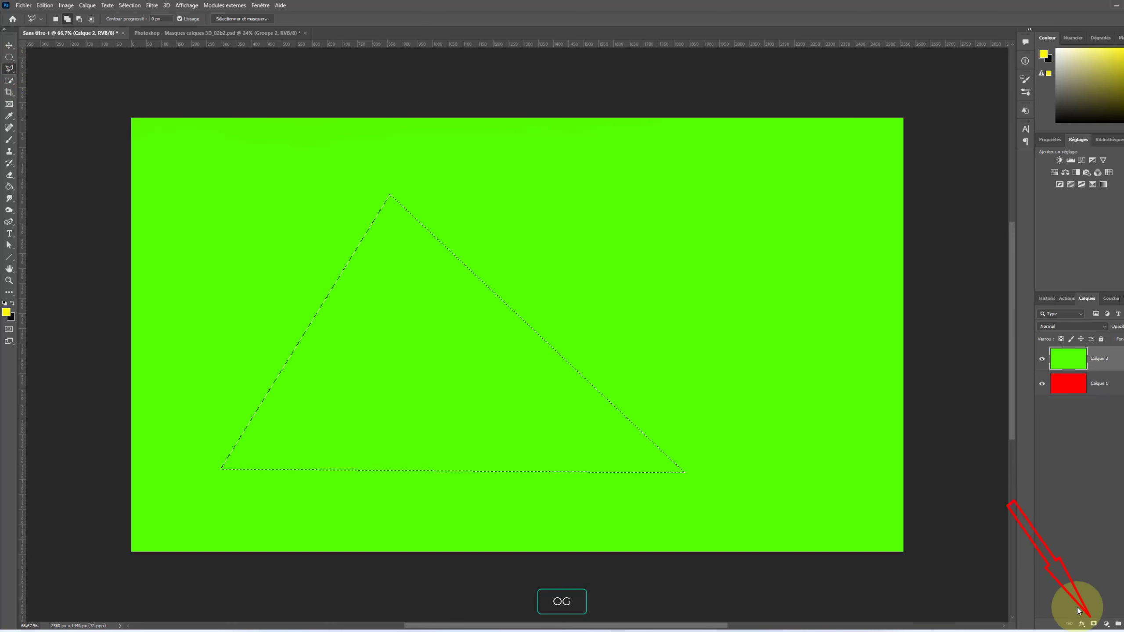
Step: Add a layer mask to the green layer Calque 2 from the triangular selection
left_click(1093, 624)
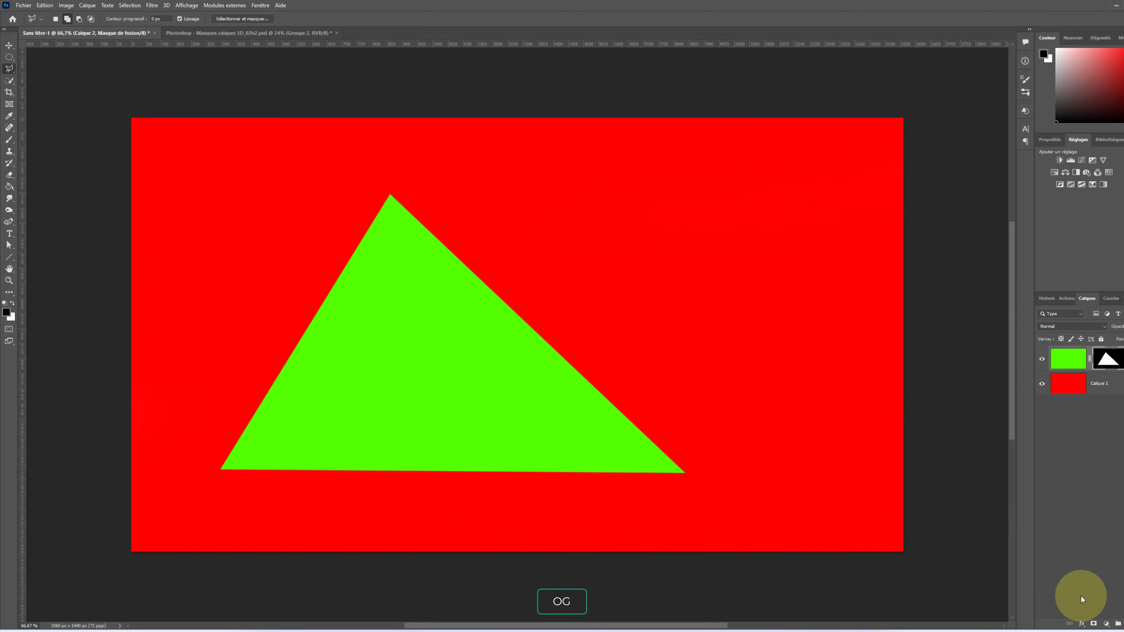
key("ctrl+z")
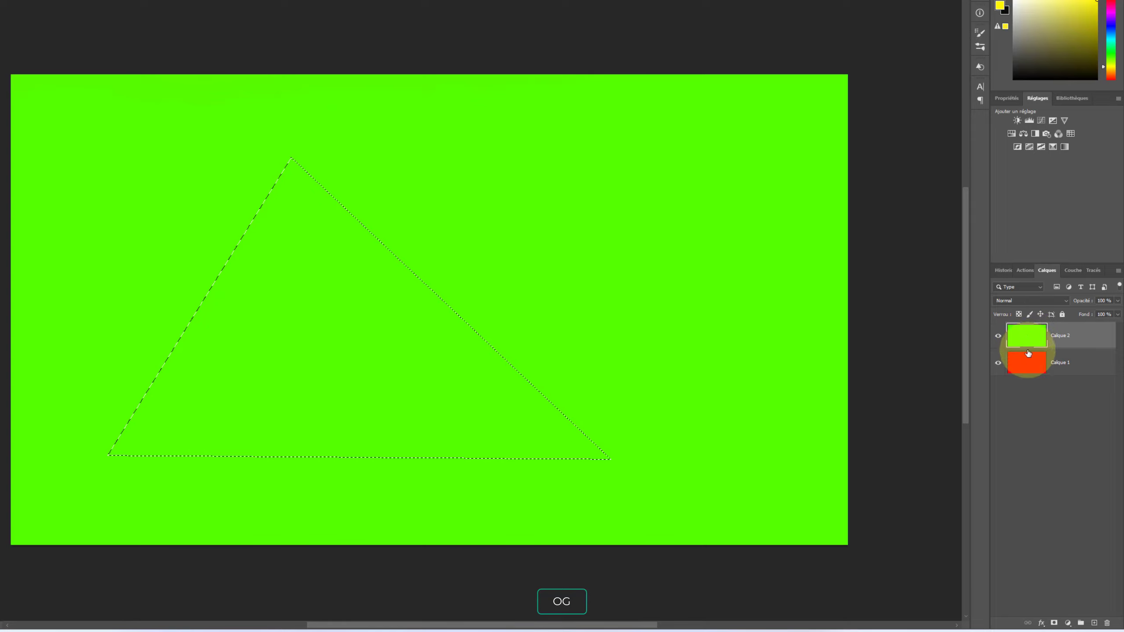
left_click(1055, 623)
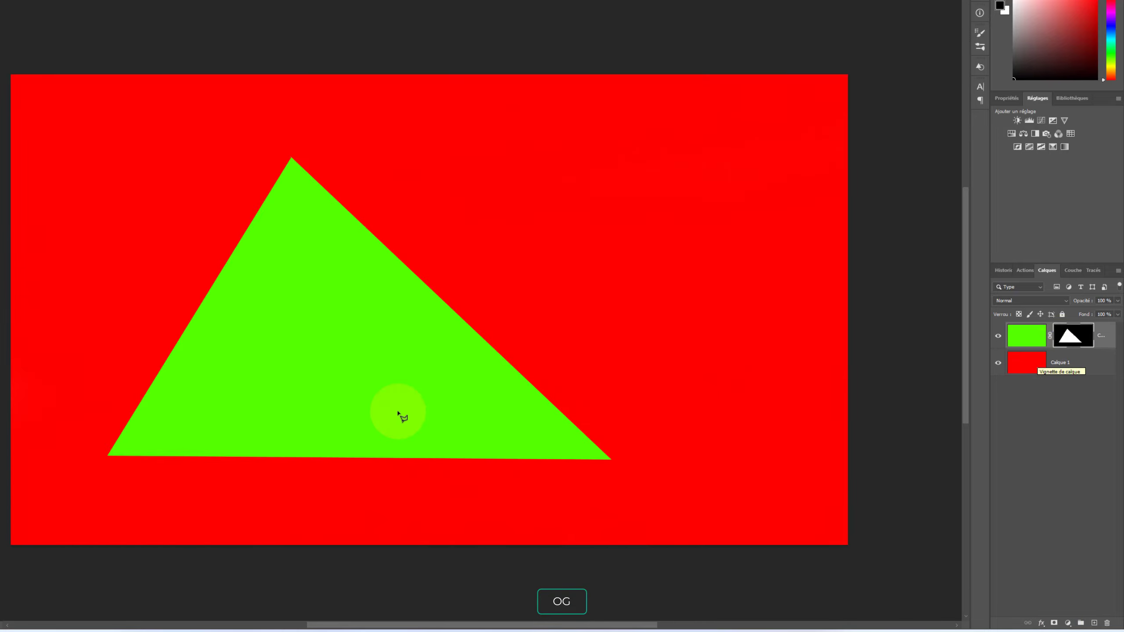
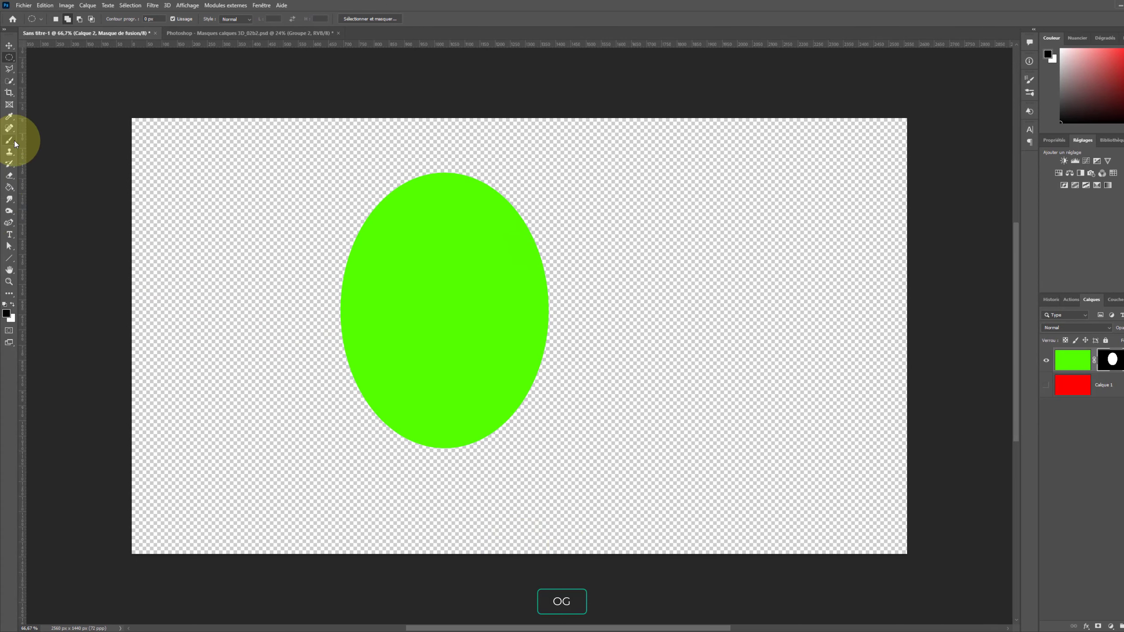
Step: Switch to the Brush and reduce its size to about 413 px
left_click(14, 143)
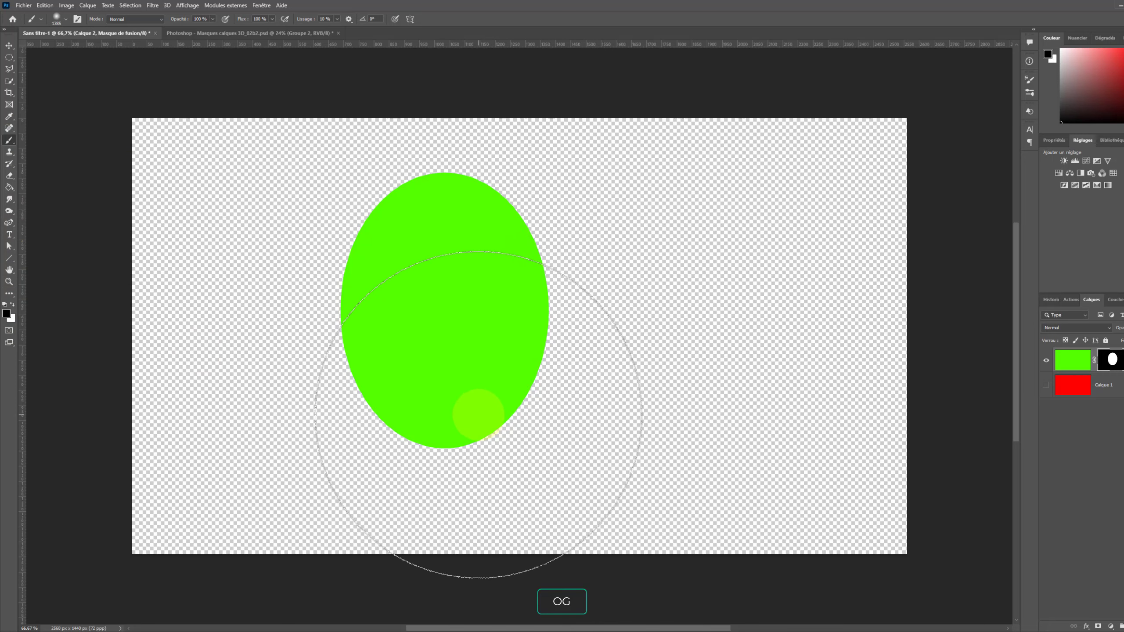
mouse_move(472, 406)
left_mouse_down()
mouse_move(394, 414)
mouse_move(324, 440)
left_mouse_up()
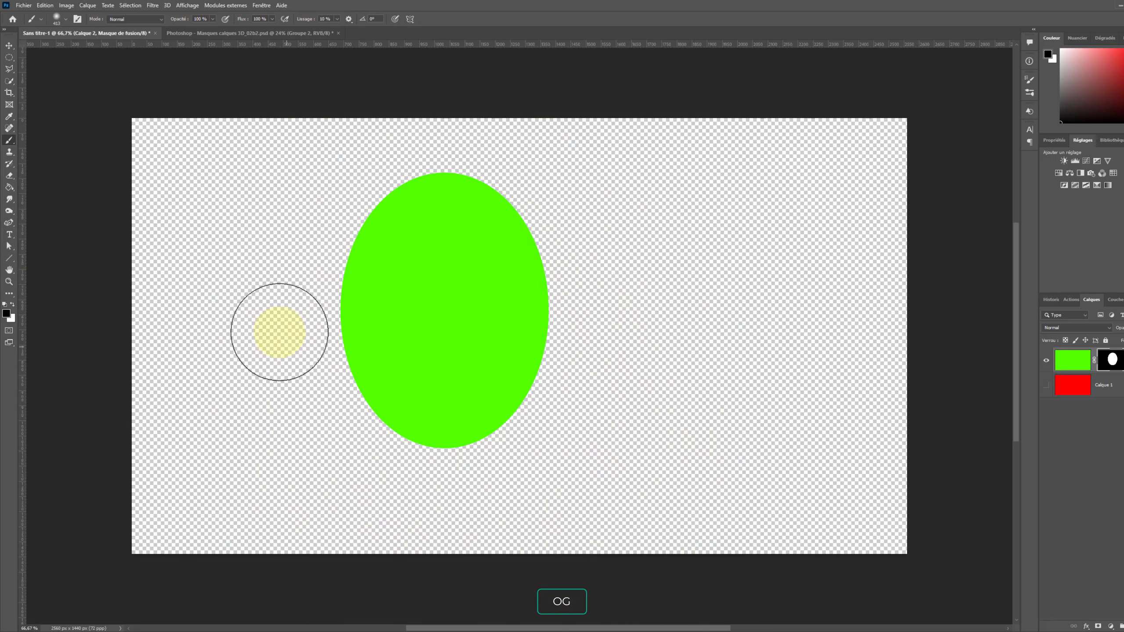
Step: Try a black horizontal stroke across the middle of the green ellipse on its mask, undoing it each time
left_click_drag(220, 312, 768, 312)
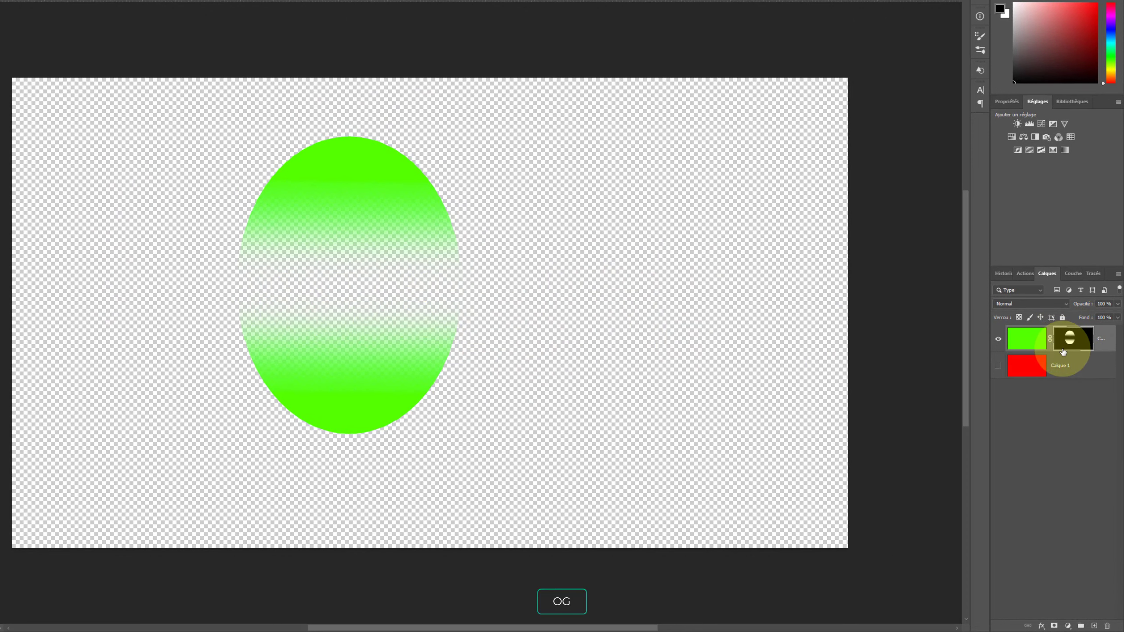
key("ctrl+z")
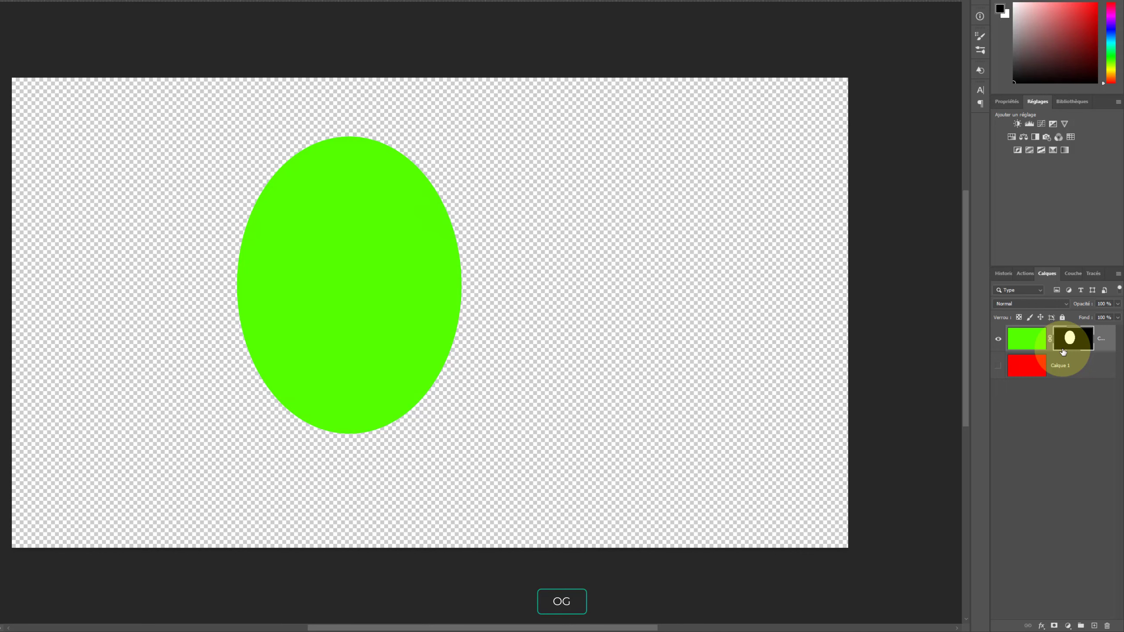
left_click(1064, 339)
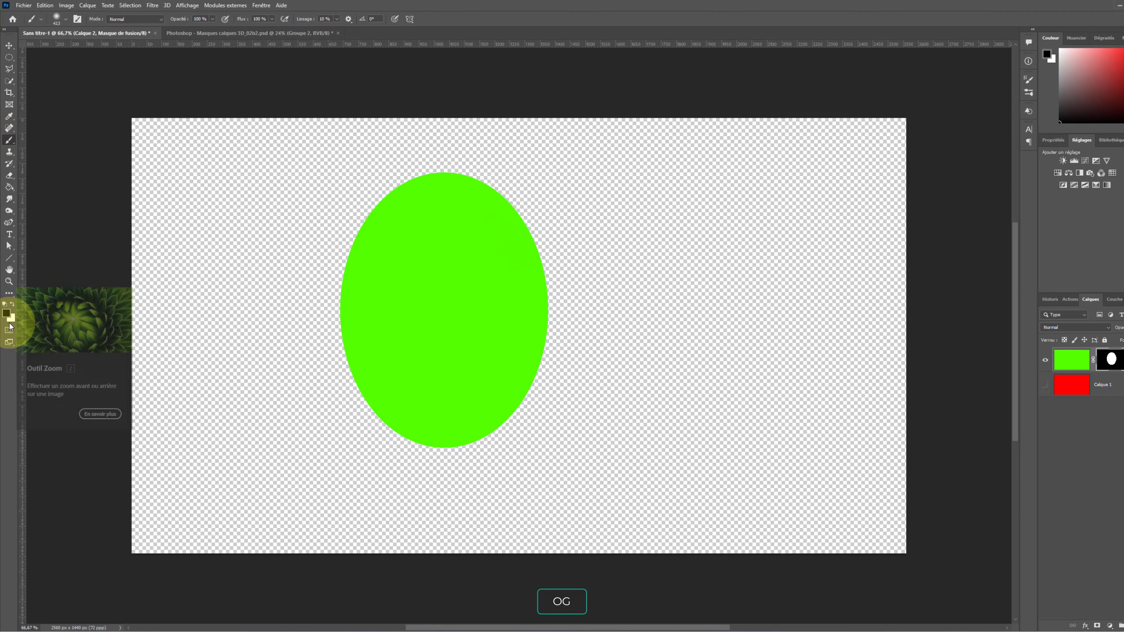
left_click_drag(201, 308, 602, 311)
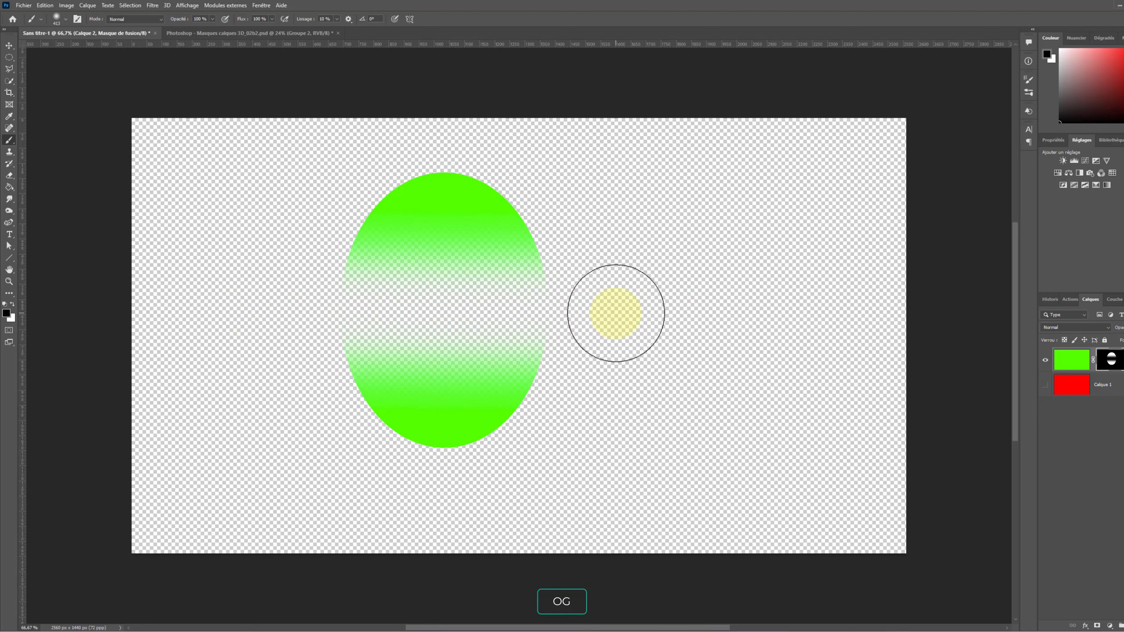
key("ctrl+z")
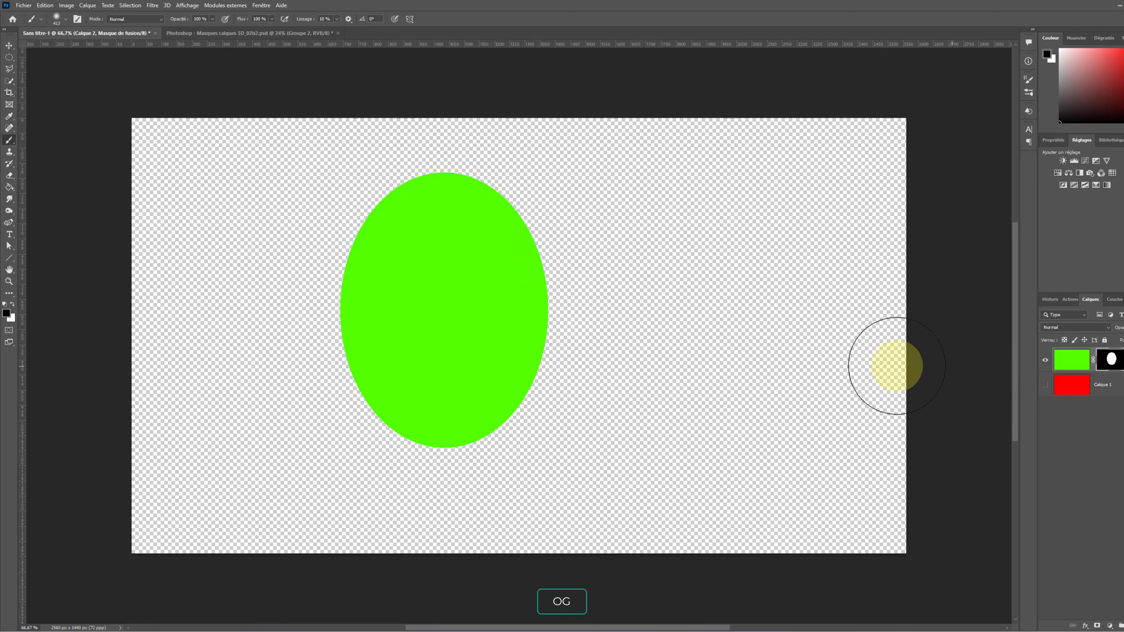
Step: Paint white on the green layer's mask in a horizontal band around the ellipse's base, and show the red layer Calque 1
left_click(13, 305)
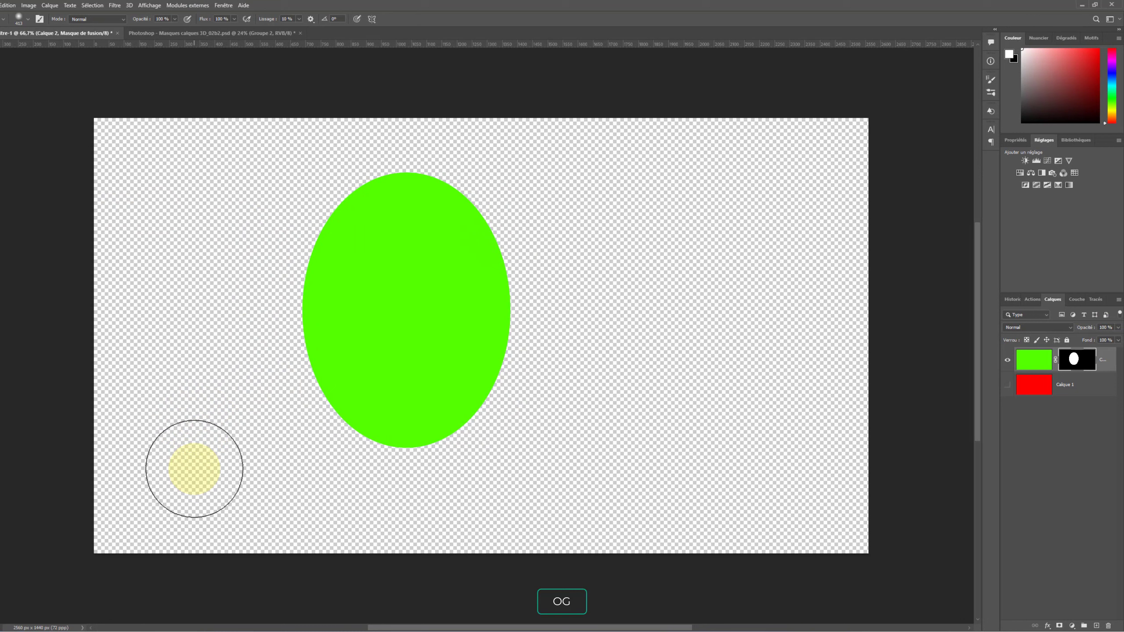
left_click_drag(227, 468, 900, 469)
mouse_move(392, 340)
left_mouse_down()
mouse_move(368, 408)
mouse_move(325, 444)
mouse_move(348, 437)
mouse_move(415, 343)
mouse_move(444, 405)
mouse_move(509, 452)
left_mouse_up()
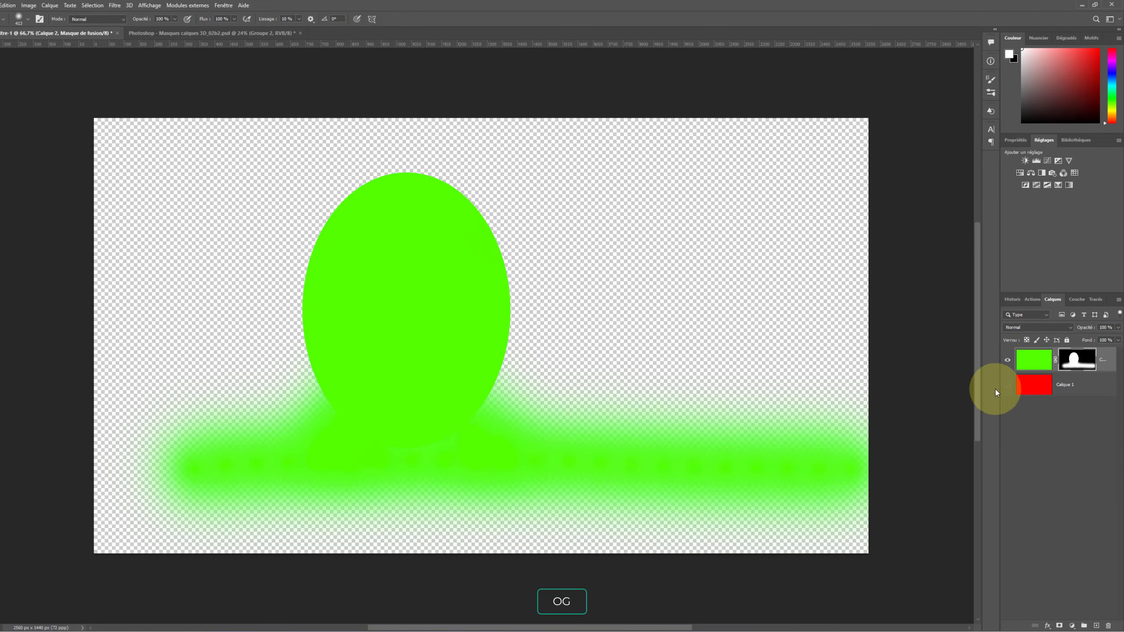
left_click(1007, 384)
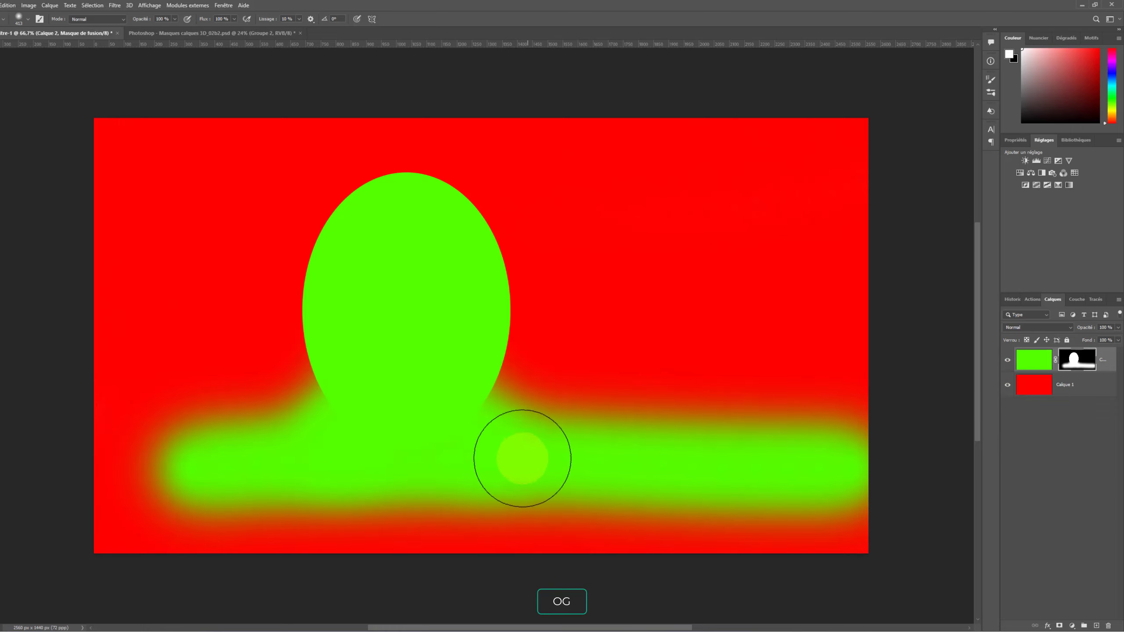
mouse_move(476, 454)
left_mouse_down()
mouse_move(100, 470)
mouse_move(557, 495)
mouse_move(75, 535)
mouse_move(34, 559)
mouse_move(440, 553)
left_mouse_up()
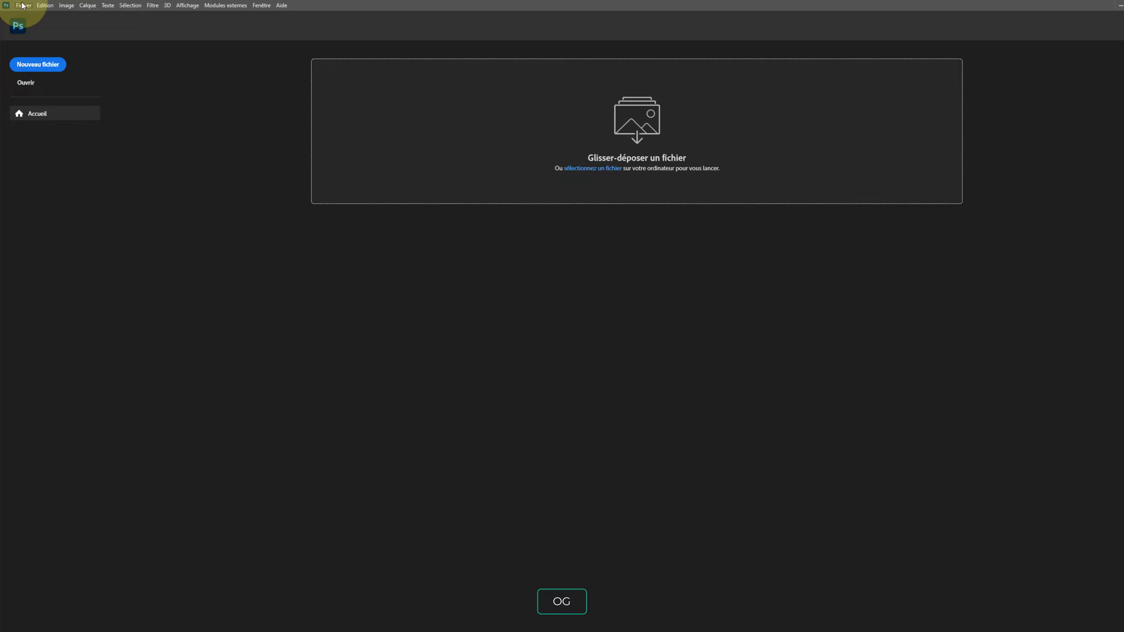
Step: Open the photos Montagne.jpg and Montgolfiere.jpg together from the Montage folder
left_click(22, 6)
left_click(26, 29)
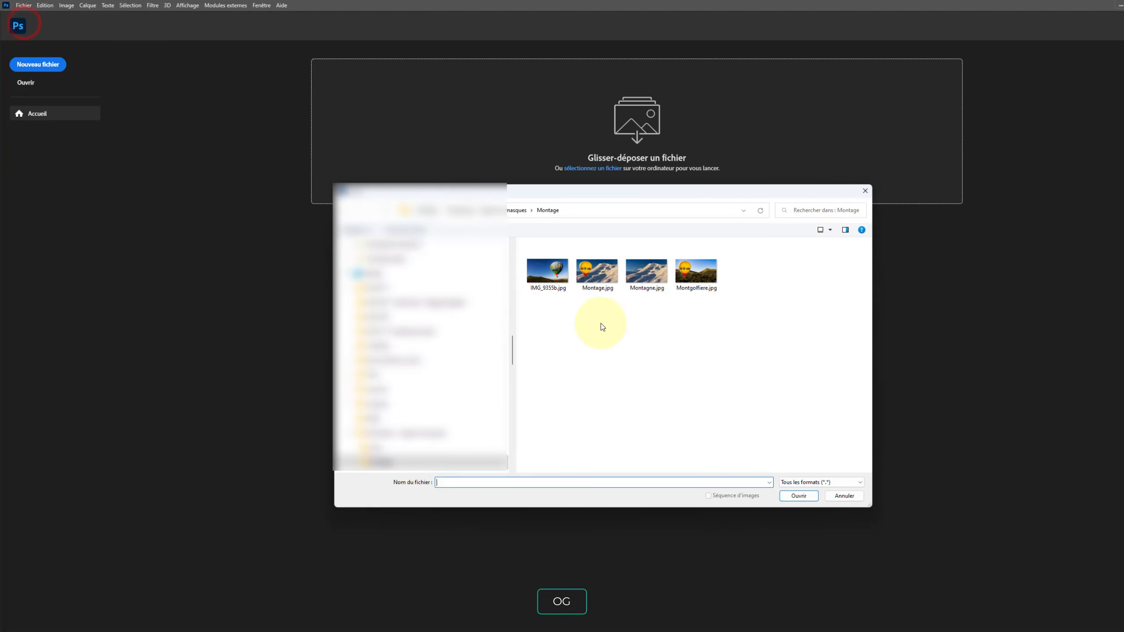
left_click_drag(643, 339, 743, 230)
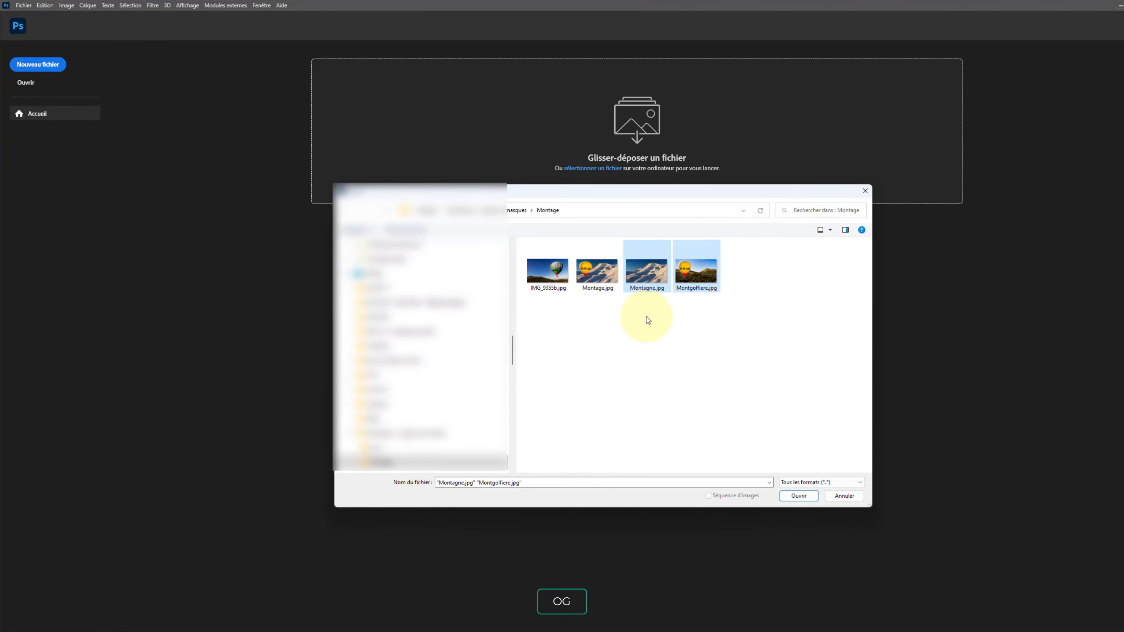
left_click_drag(644, 331, 713, 262)
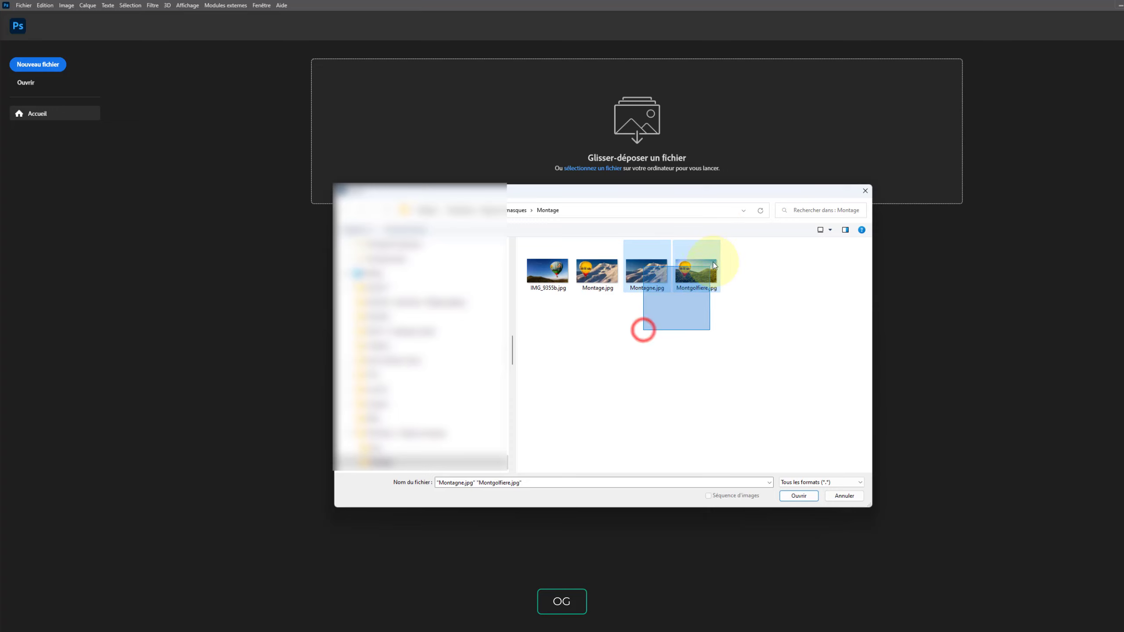
left_click(648, 278)
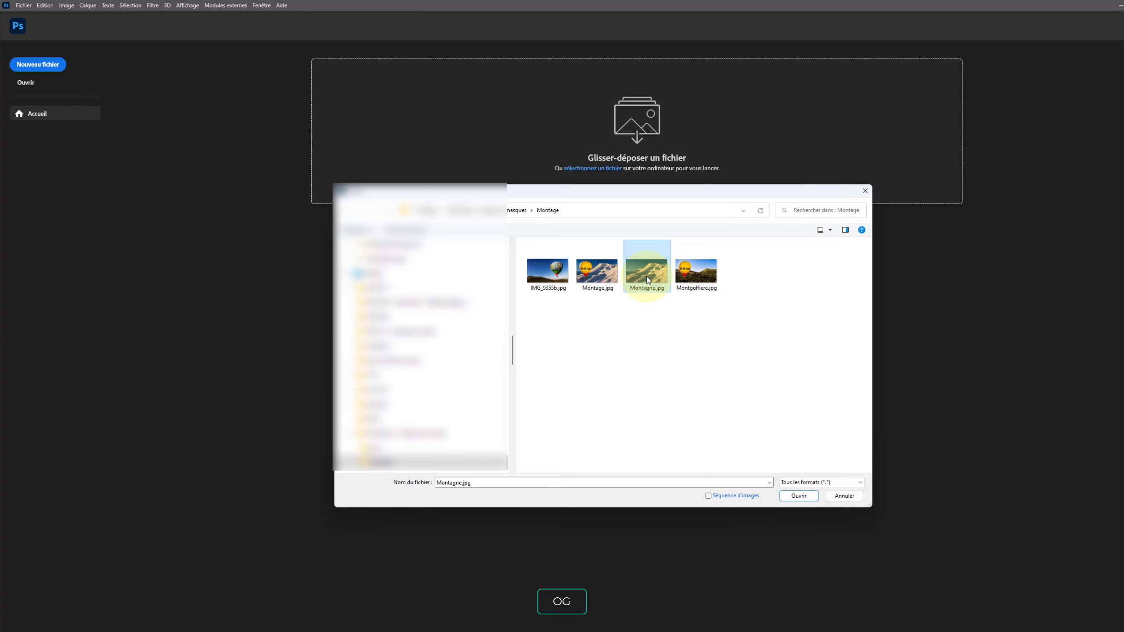
left_click(703, 282, "ctrl")
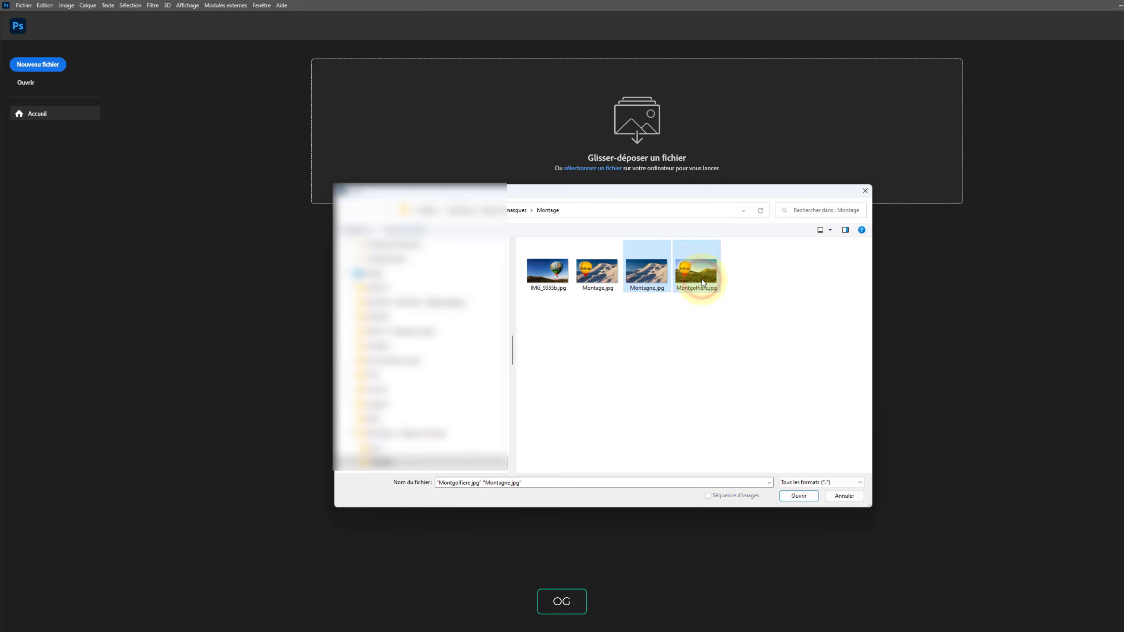
left_click(793, 496)
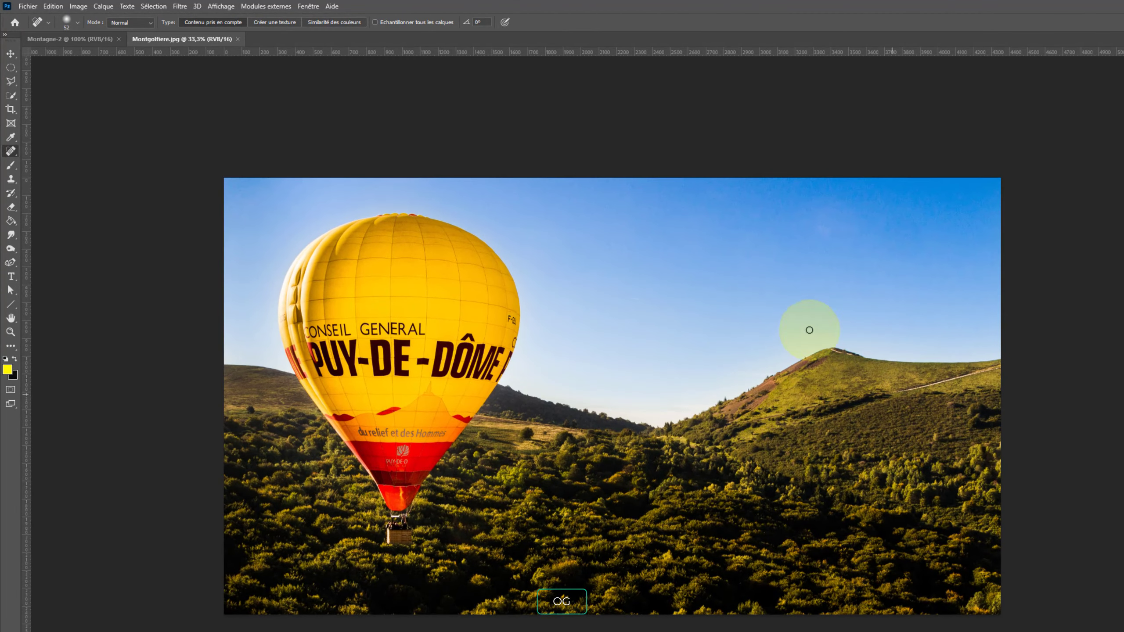
Step: Look at the open Montagne-2 mountain photo and return to the Montgolfiere.jpg balloon photo
left_click(55, 38)
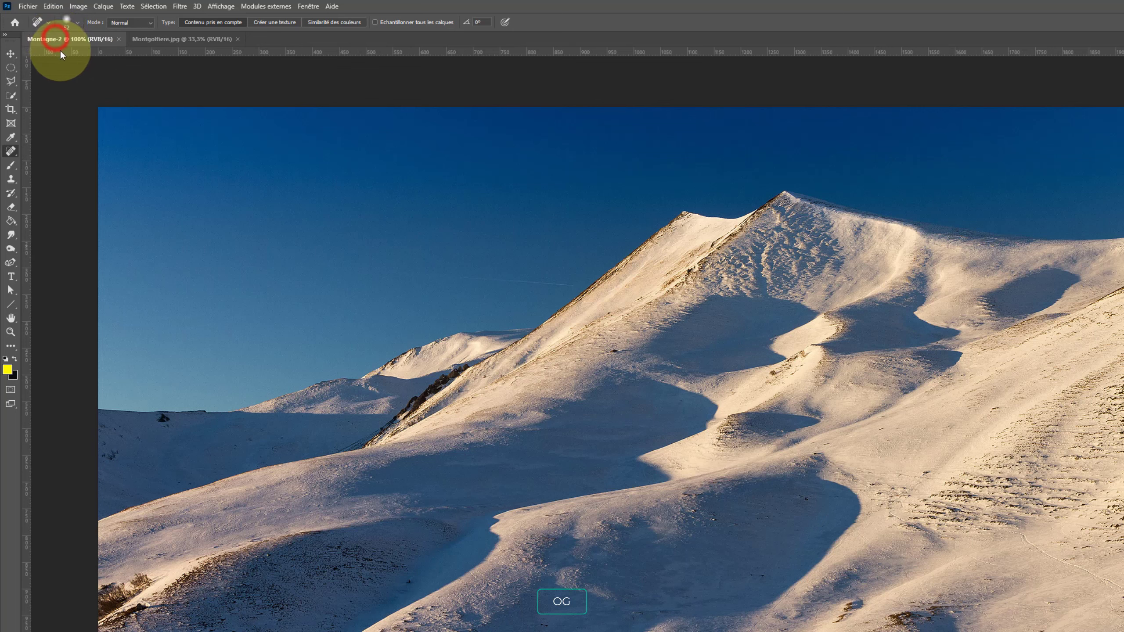
left_click(166, 43)
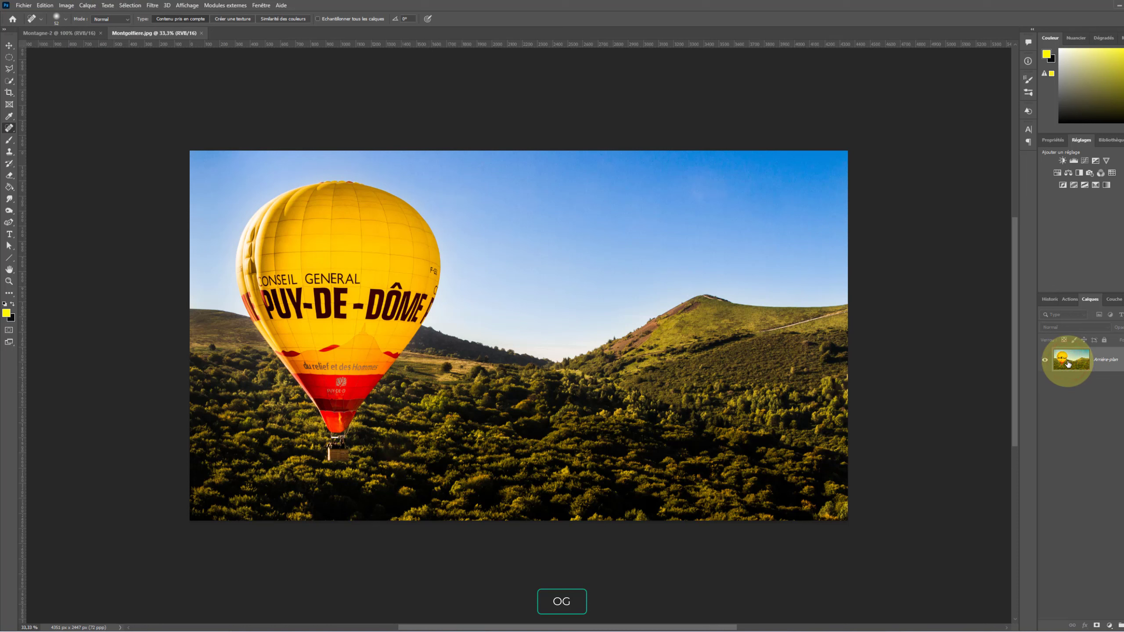
left_click_drag(1068, 364, 535, 295)
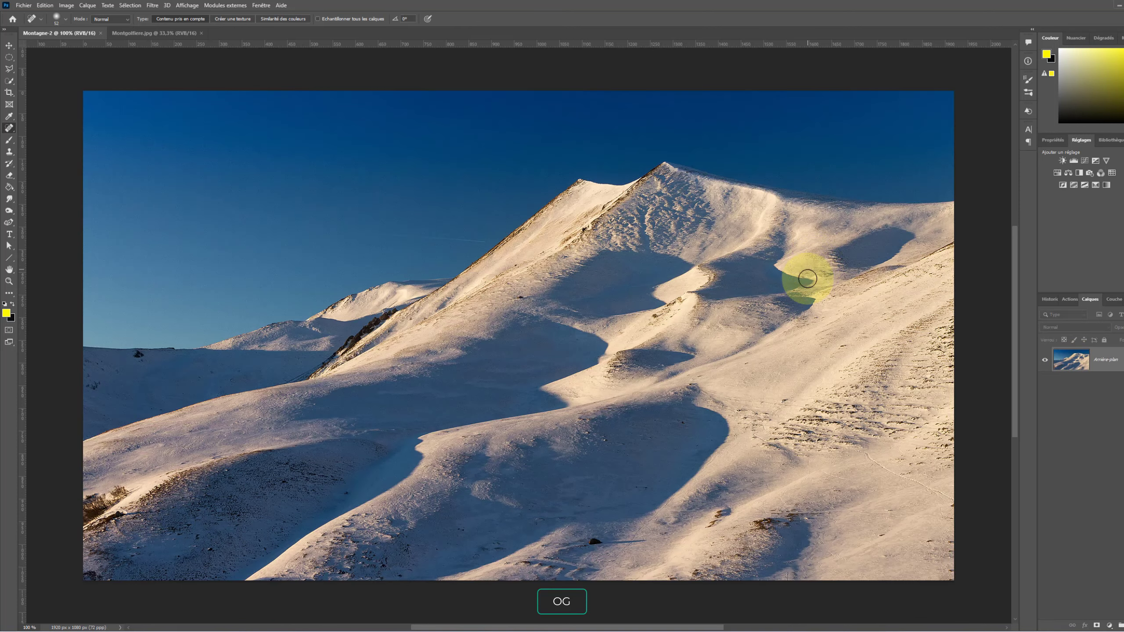
left_click(183, 34)
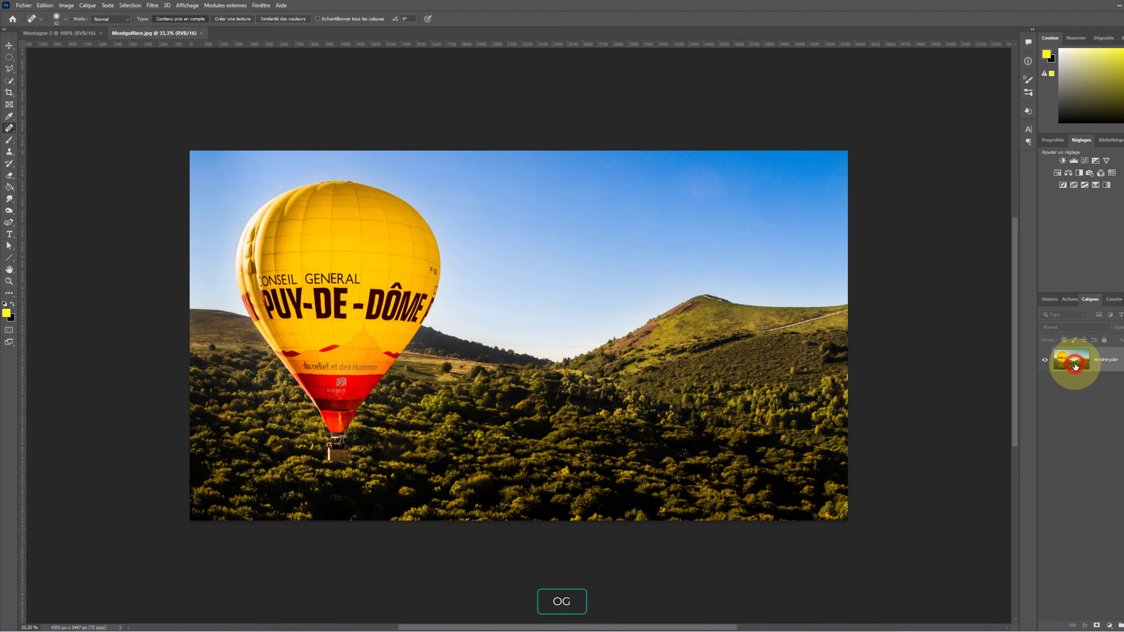
Step: Try transferring the balloon photo's Arrière-plan layer directly onto the Montagne-2 canvas, and undo the transfer
left_click(11, 69)
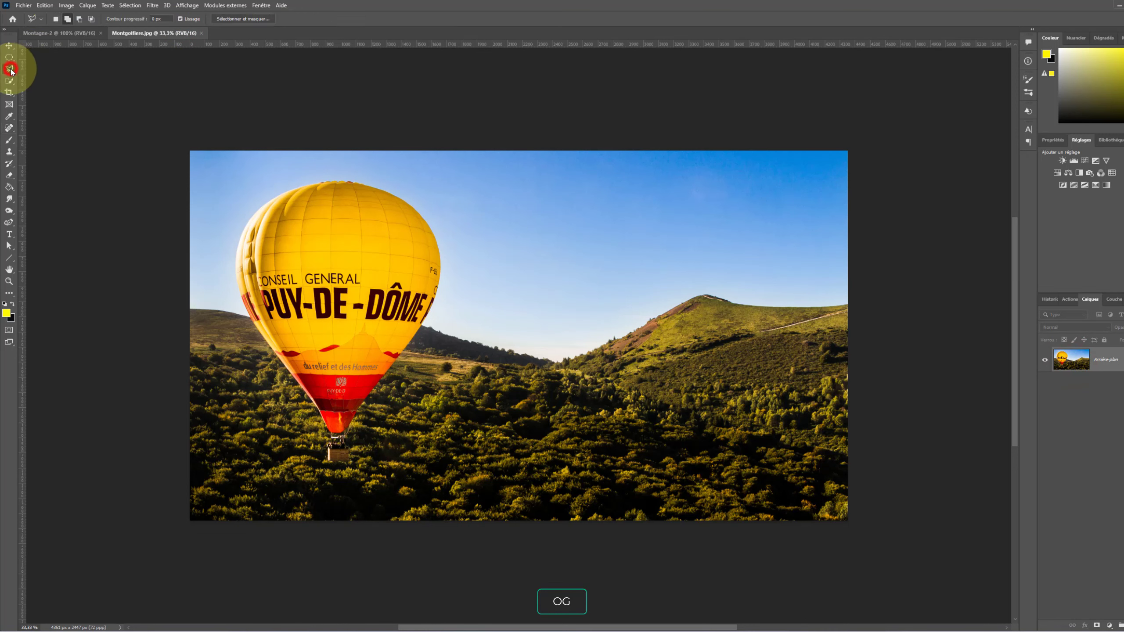
left_click(1070, 359)
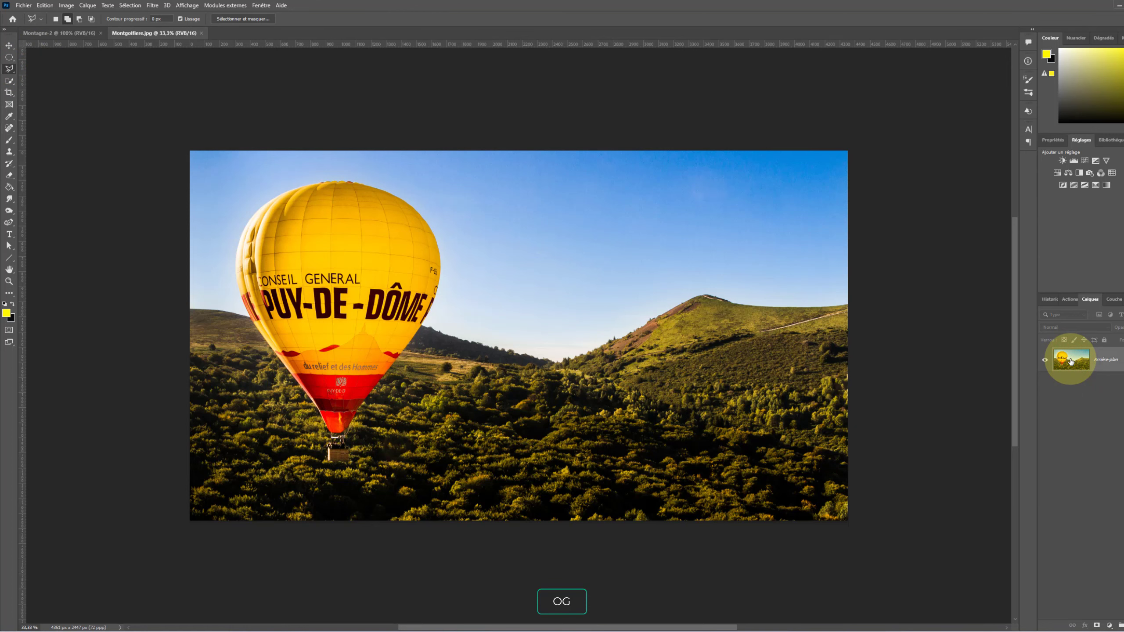
left_click_drag(1070, 361, 61, 35)
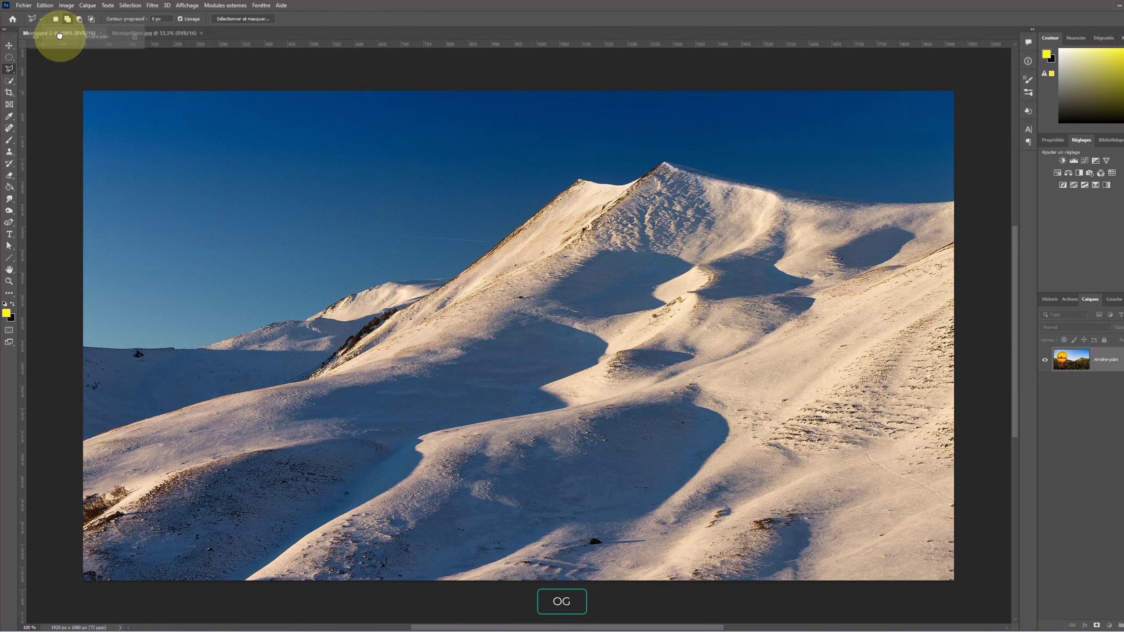
left_click_drag(61, 37, 505, 310)
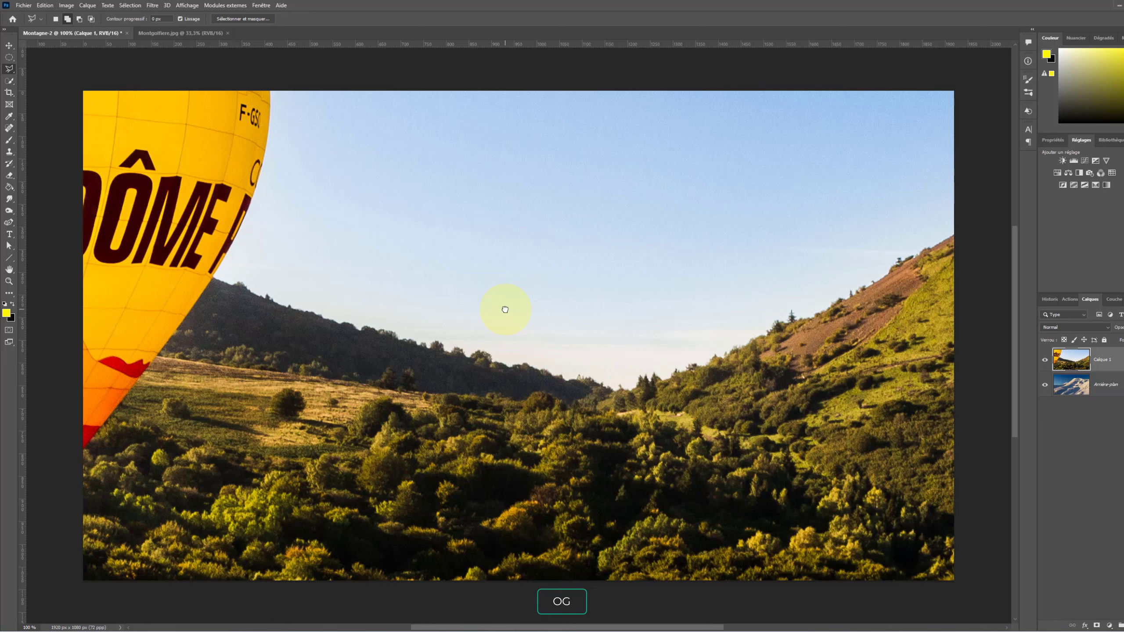
key("ctrl+z")
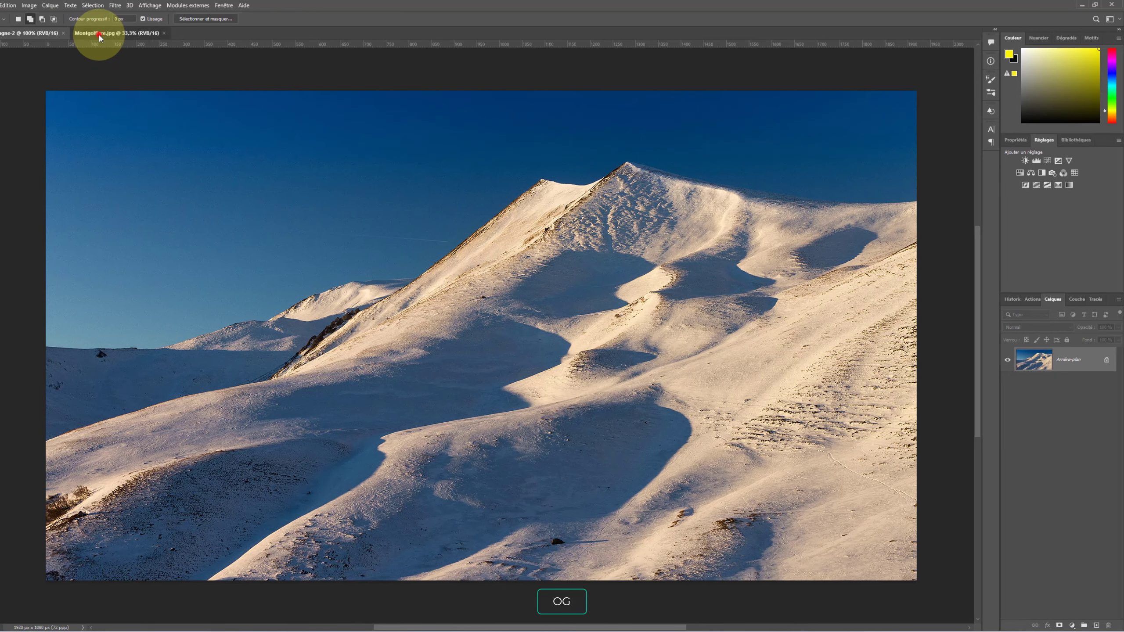
Step: Duplicate the Arrière-plan layer of Montgolfiere.jpg into the Montagne-2 document, naming the copy Ballon
left_click(137, 33)
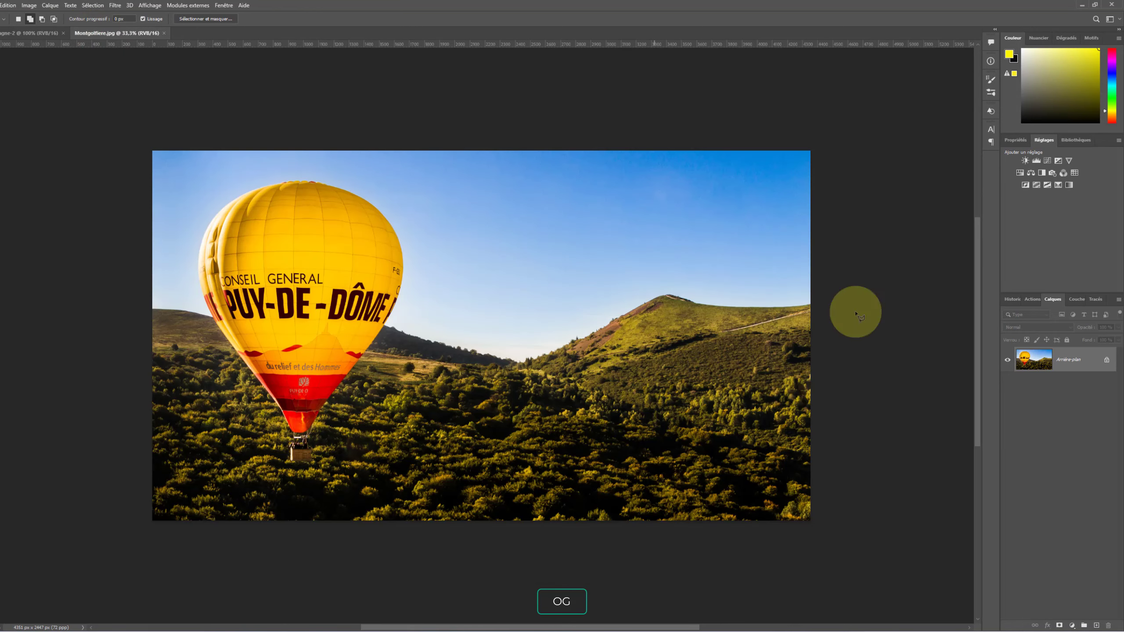
right_click(1035, 366)
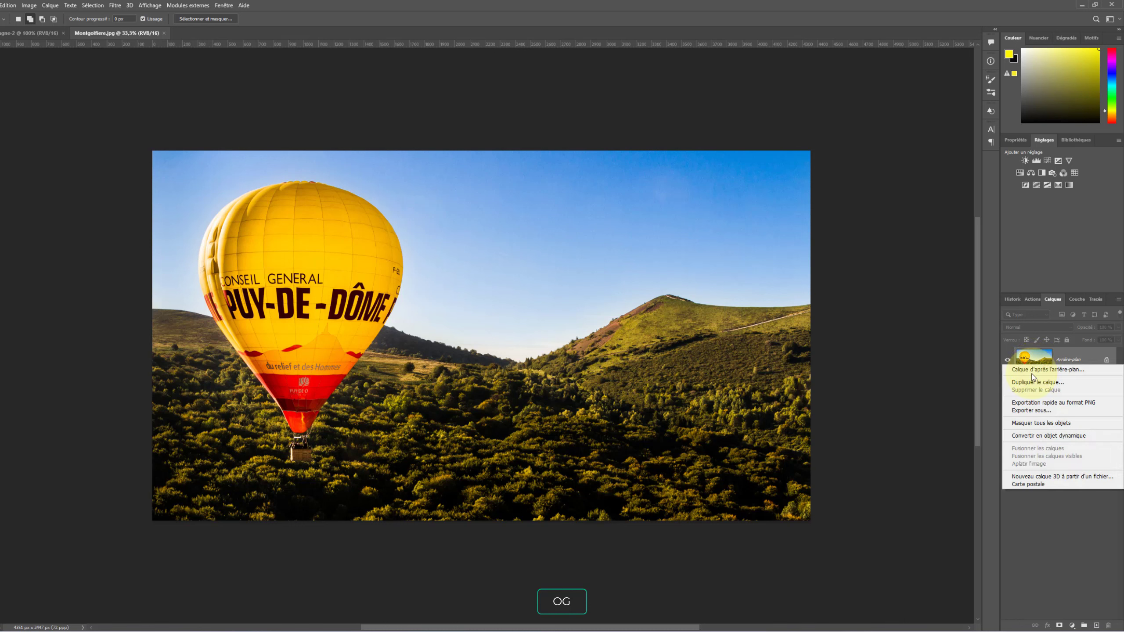
left_click(1029, 383)
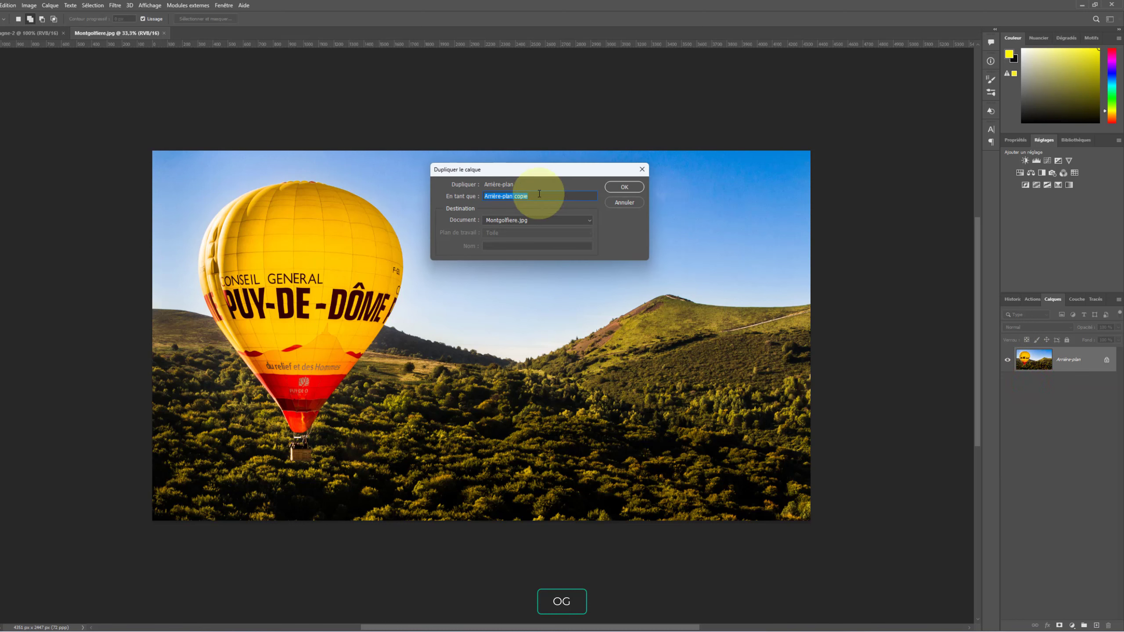
left_click(535, 220)
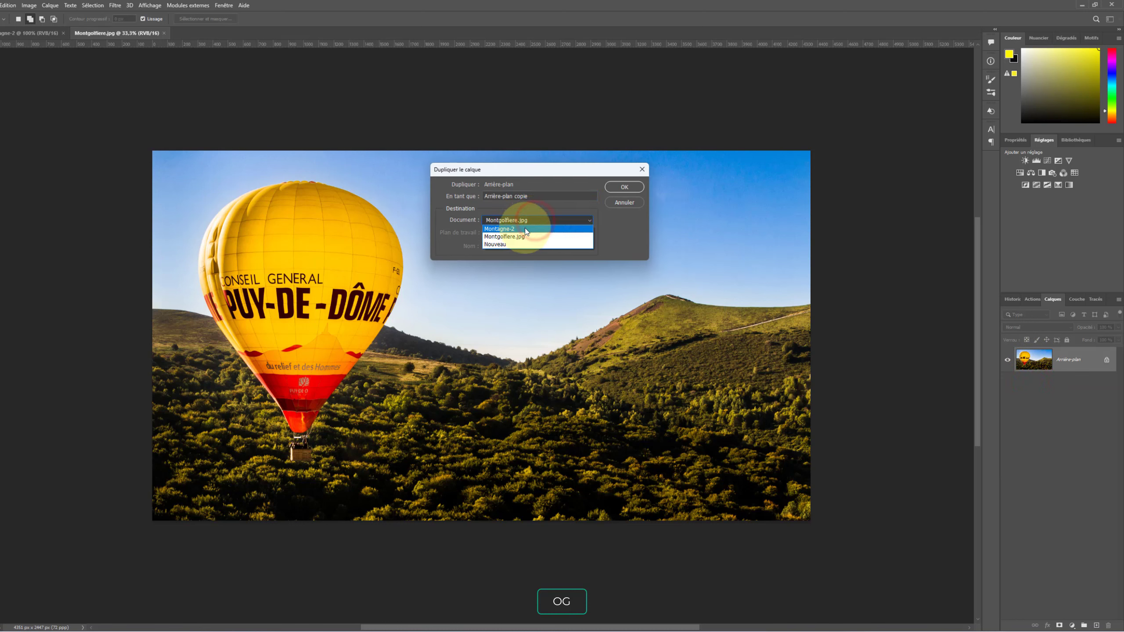
left_click(500, 229)
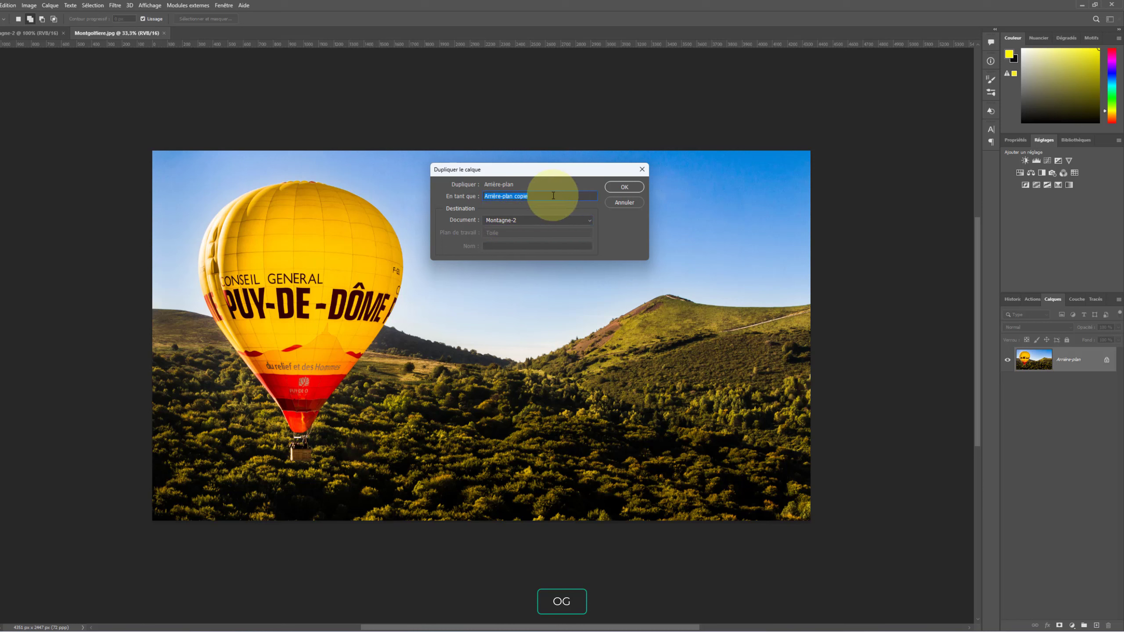
left_click_drag(549, 196, 450, 197)
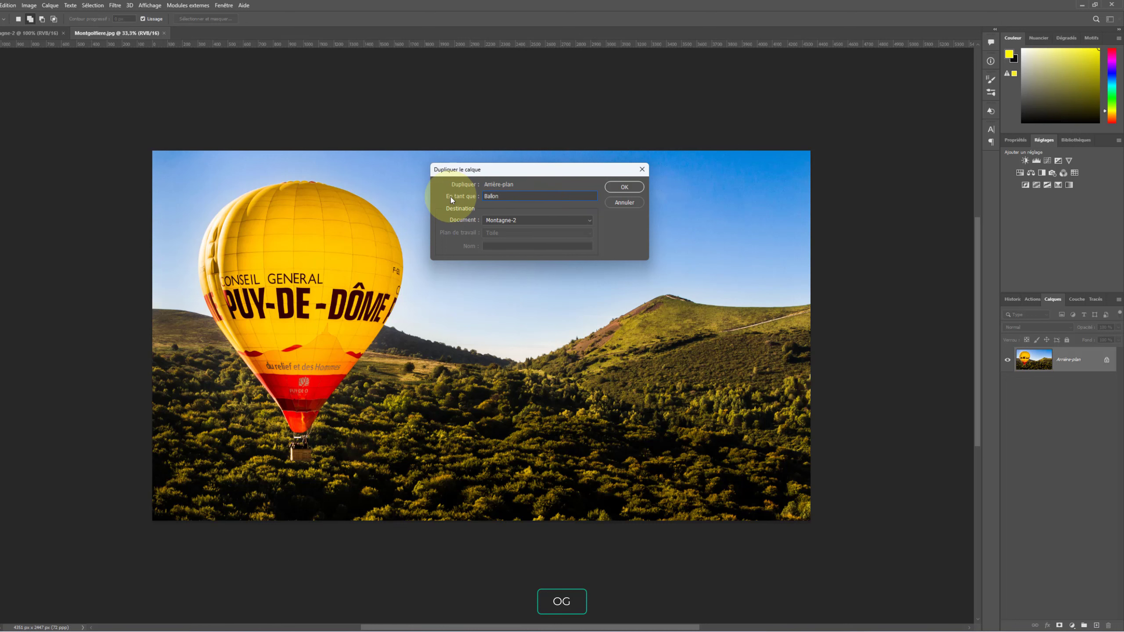
left_click(625, 189)
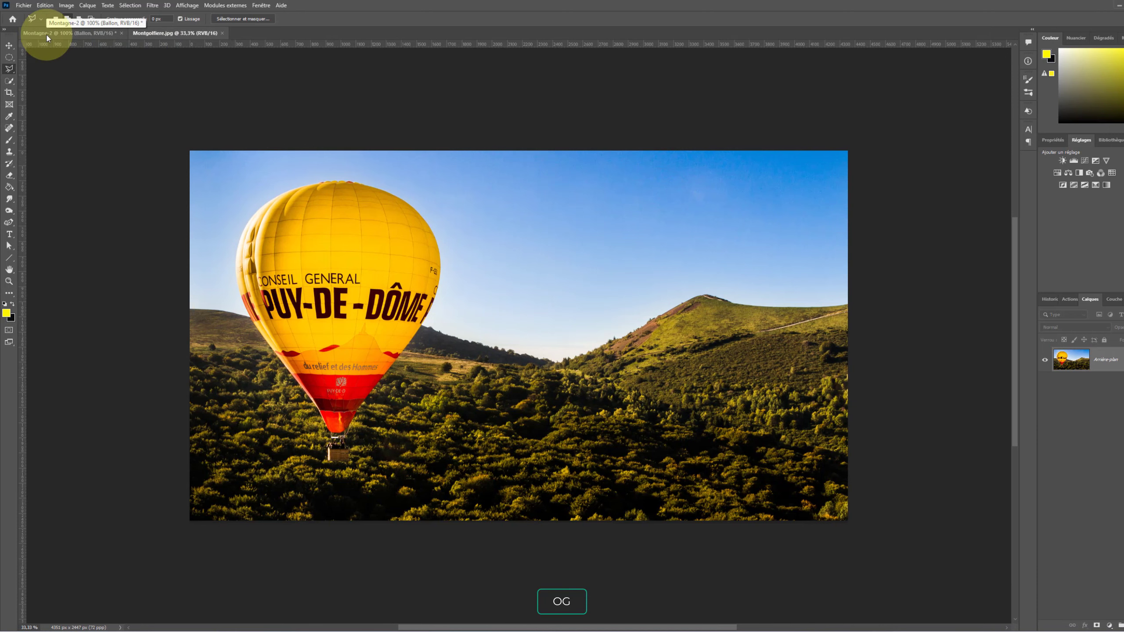
Step: Show the Montagne-2 document, then hide and reshow the Ballon layer to check the mountain beneath it
left_click(47, 34)
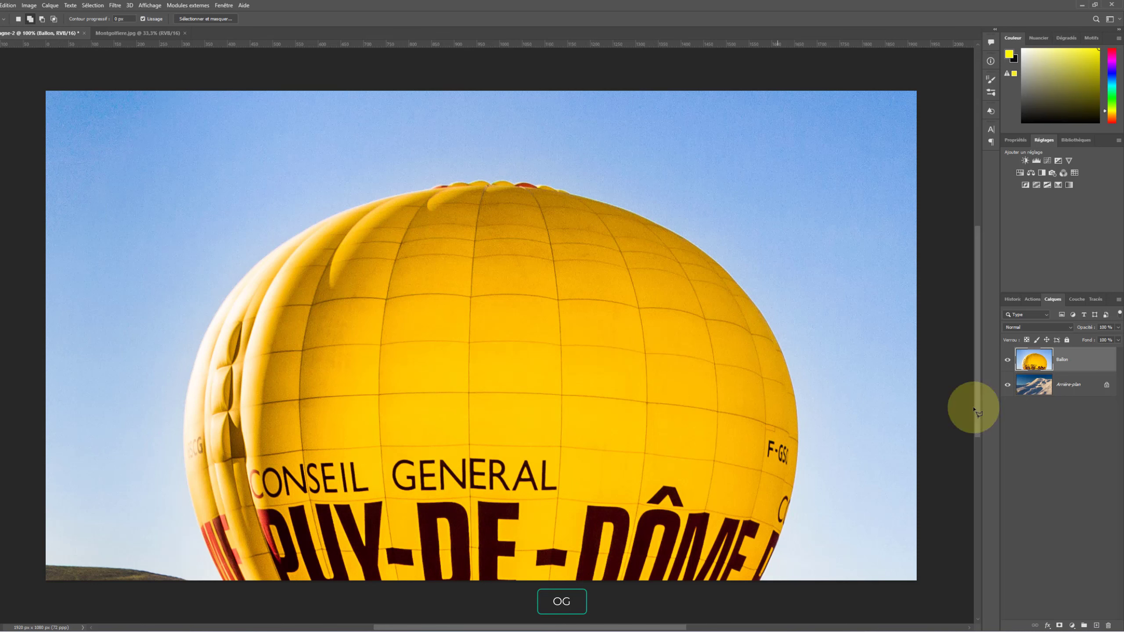
left_click(1009, 361)
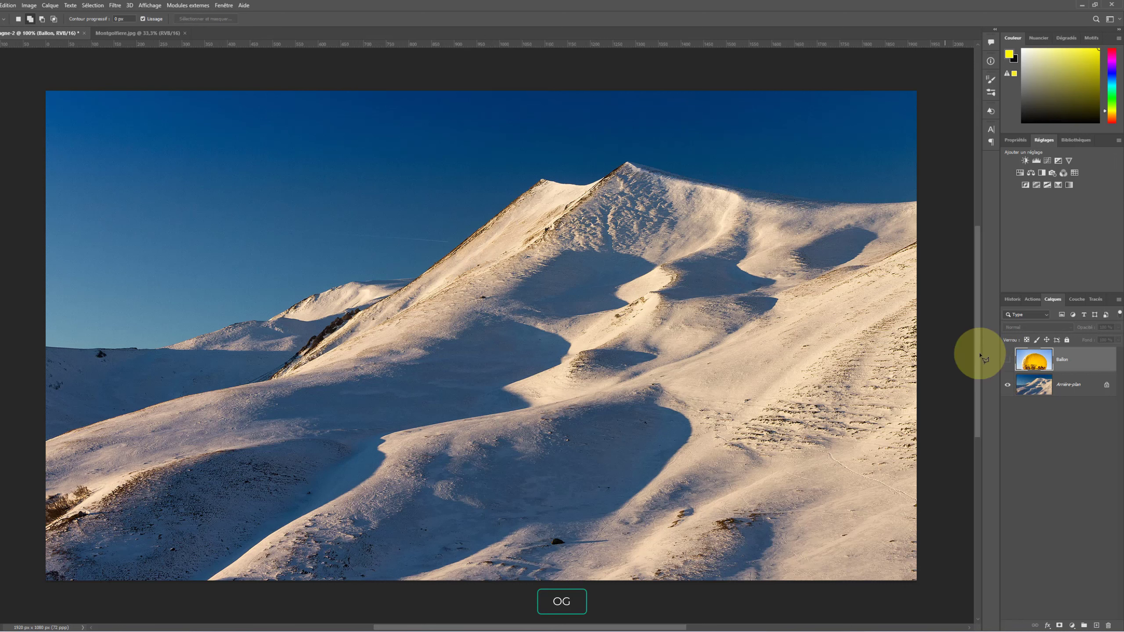
left_click(1009, 361)
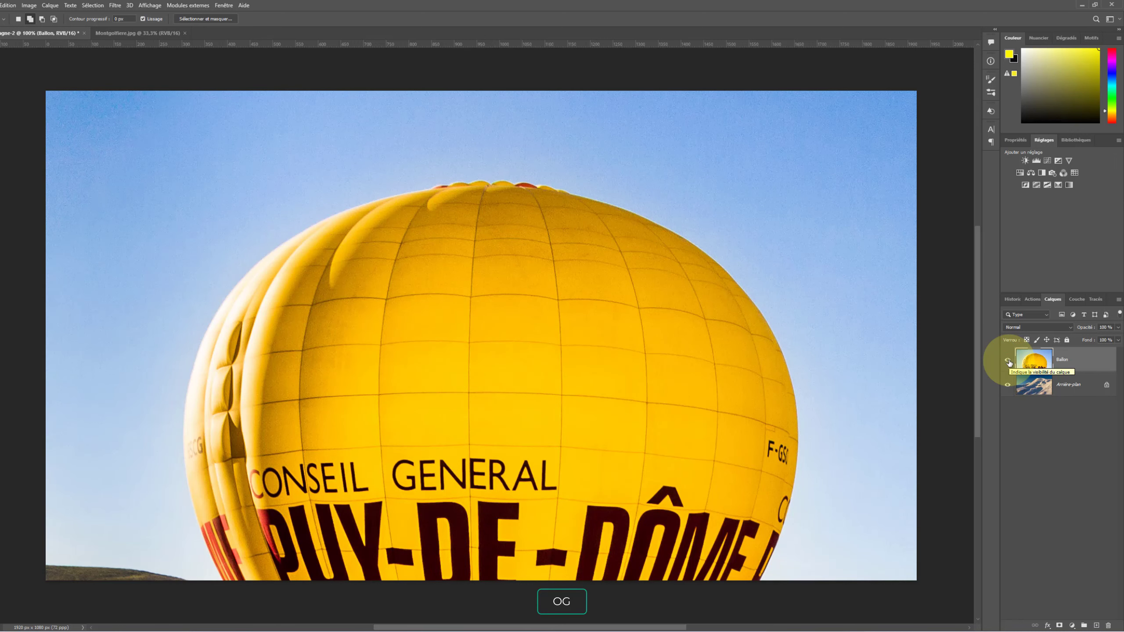
key("ctrl+t")
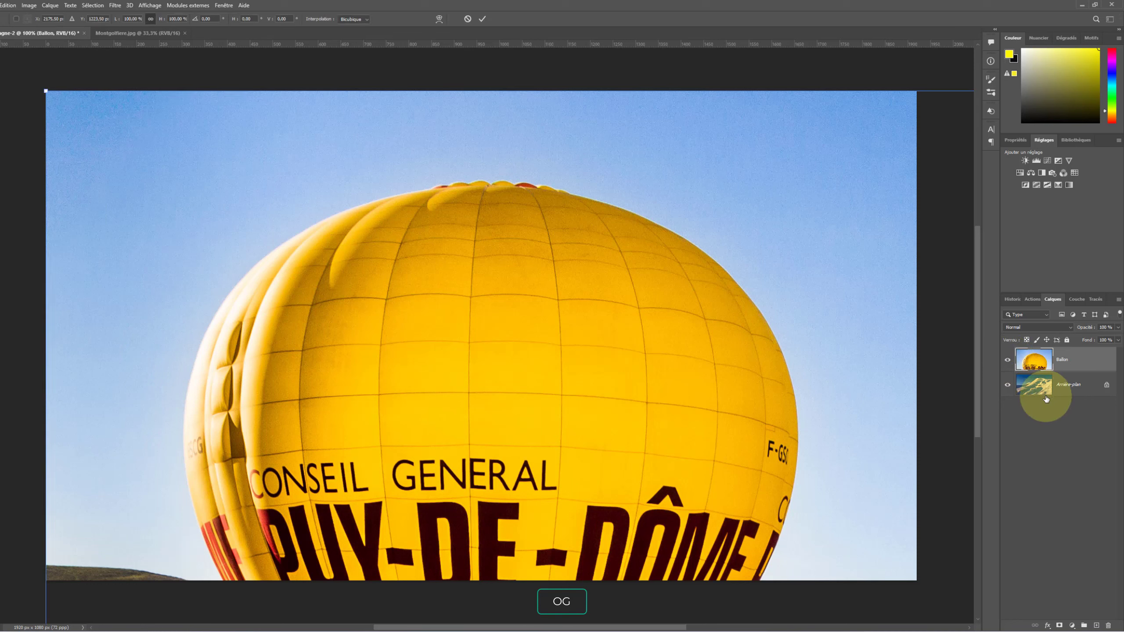
left_click(1037, 396)
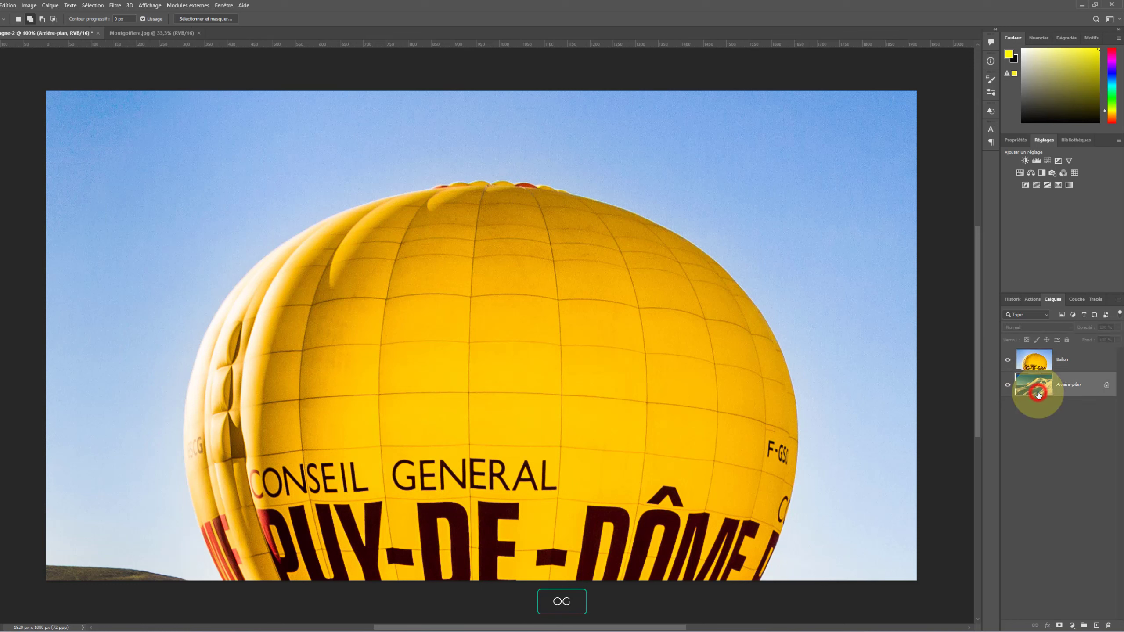
left_click(1038, 365)
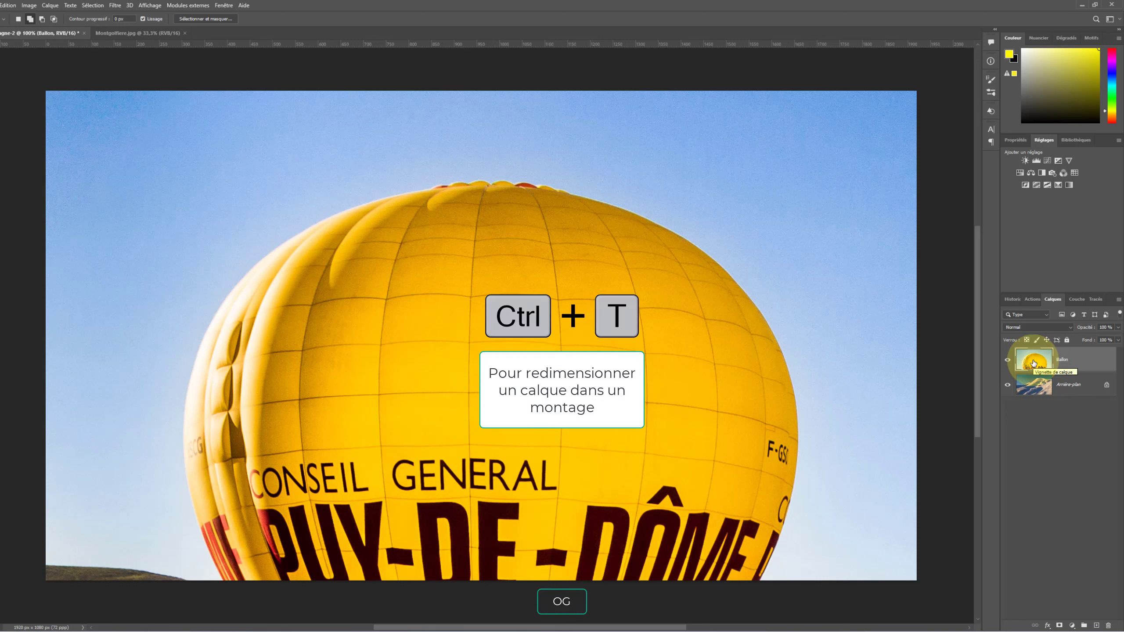
Step: Scale the oversized Ballon layer down with Free Transform so the whole balloon photo roughly fits the mountain canvas
left_click(8, 5)
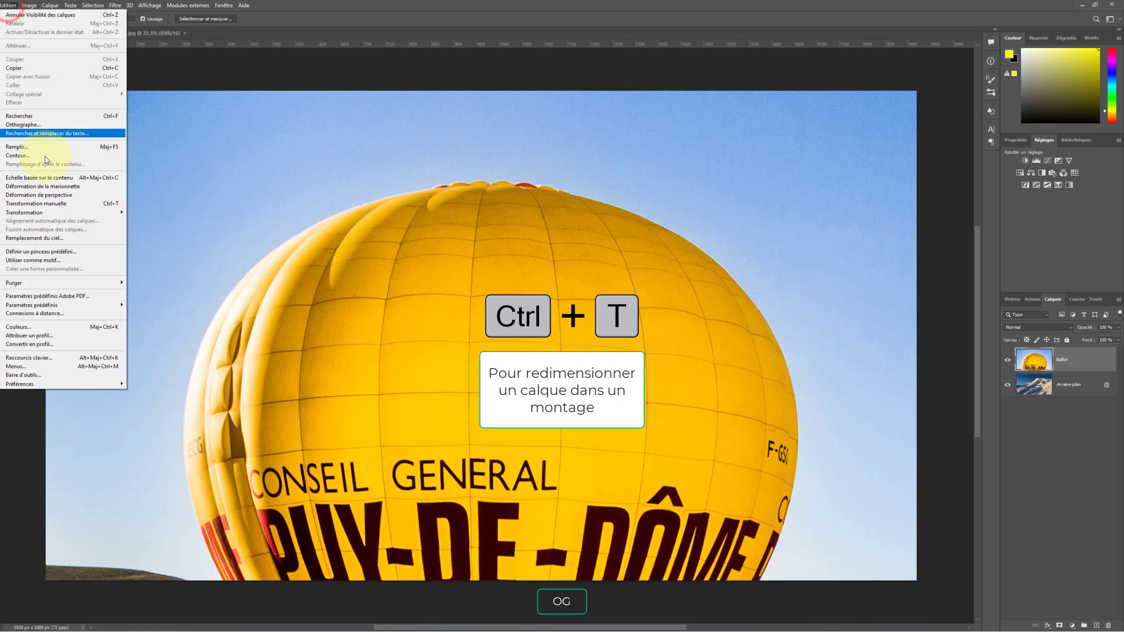
left_click(44, 206)
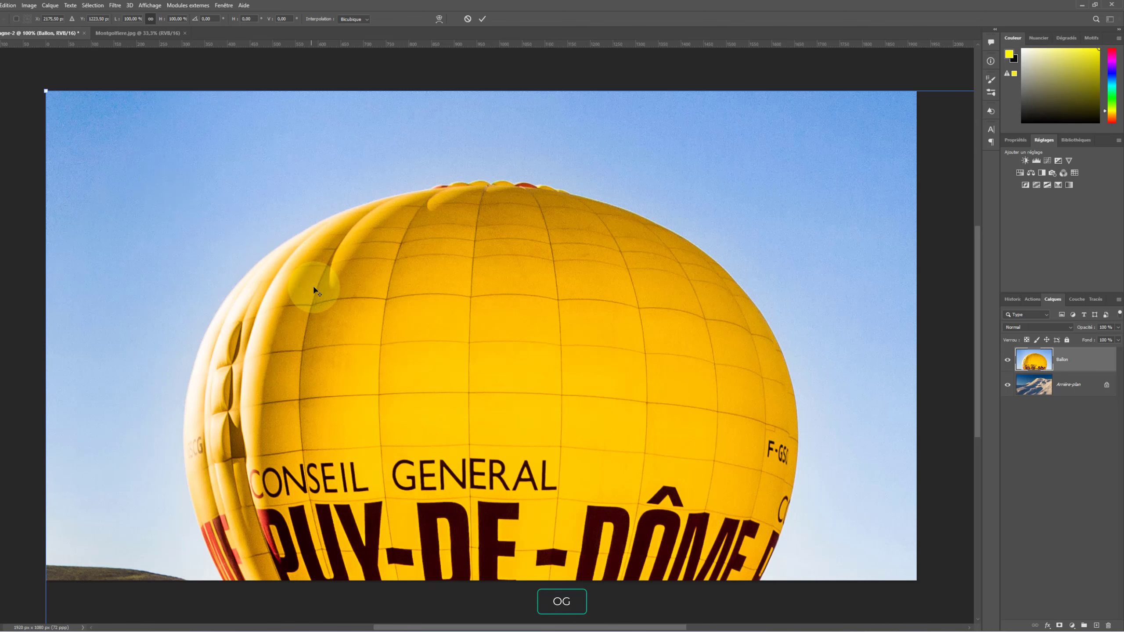
scroll(314, 291, "down", 1)
scroll(313, 290, "down", 5)
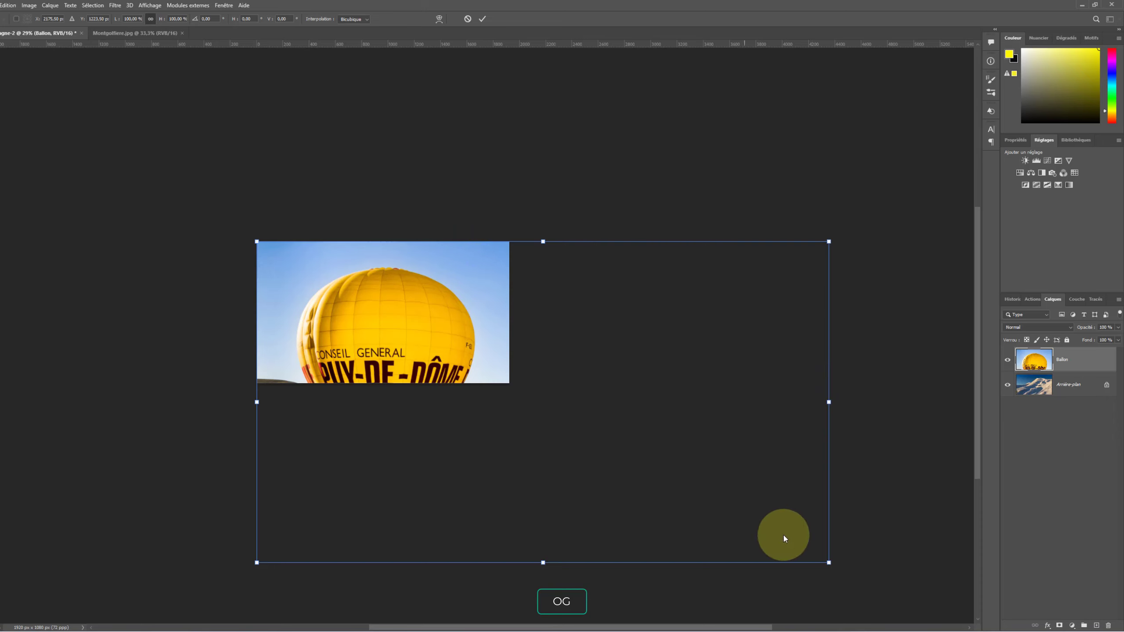
left_click(830, 563)
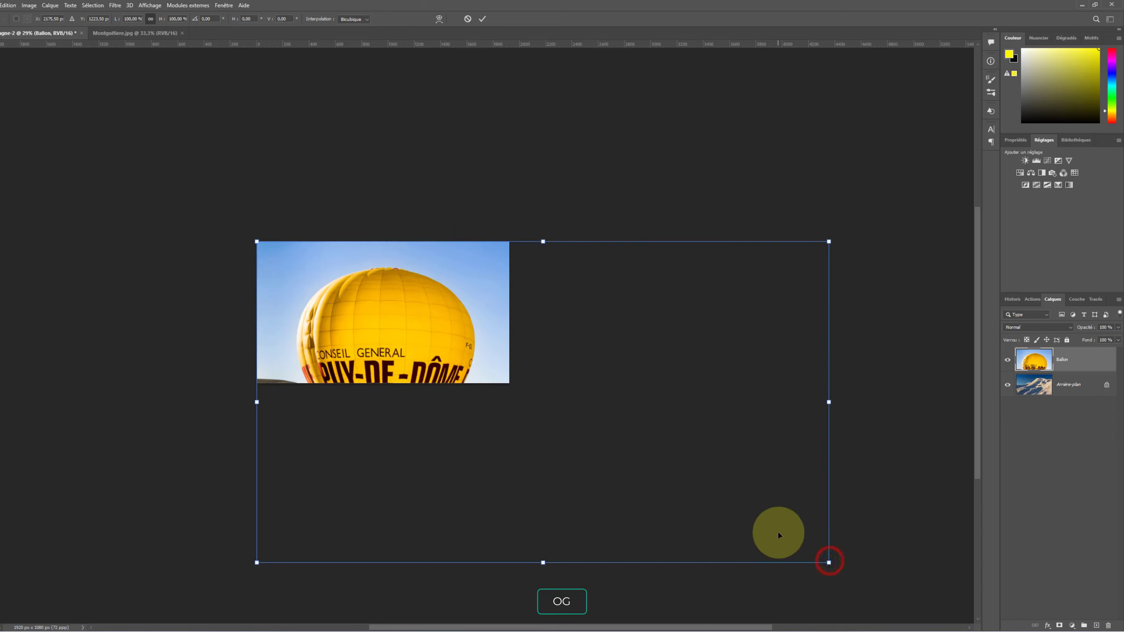
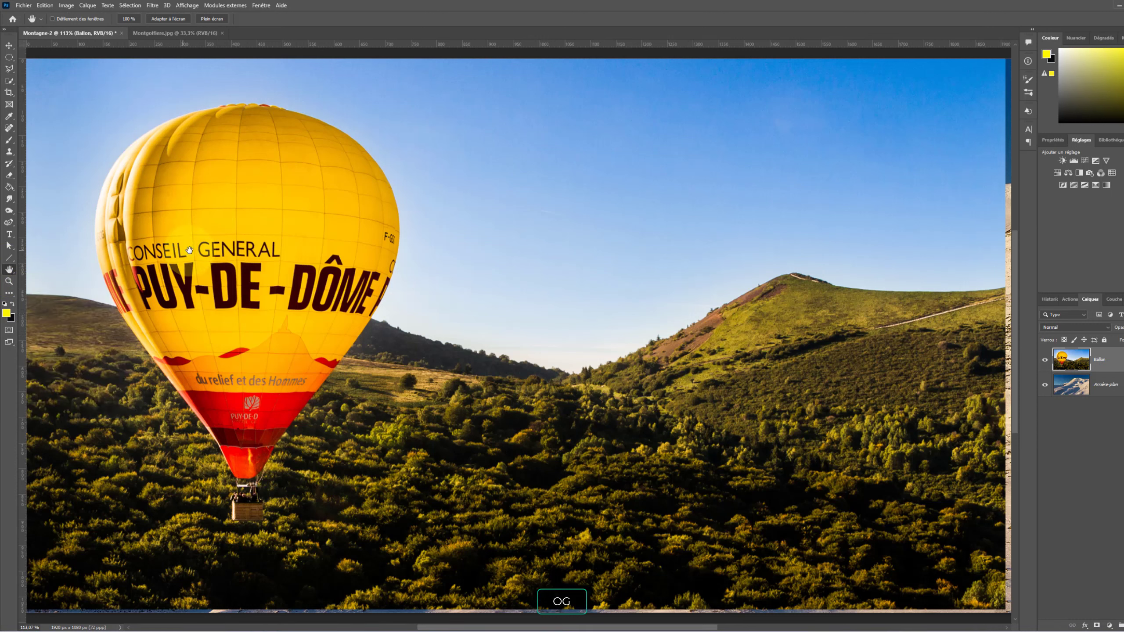
Step: Hide and reshow the resized Ballon layer to compare it with the mountain background
left_click(1045, 360)
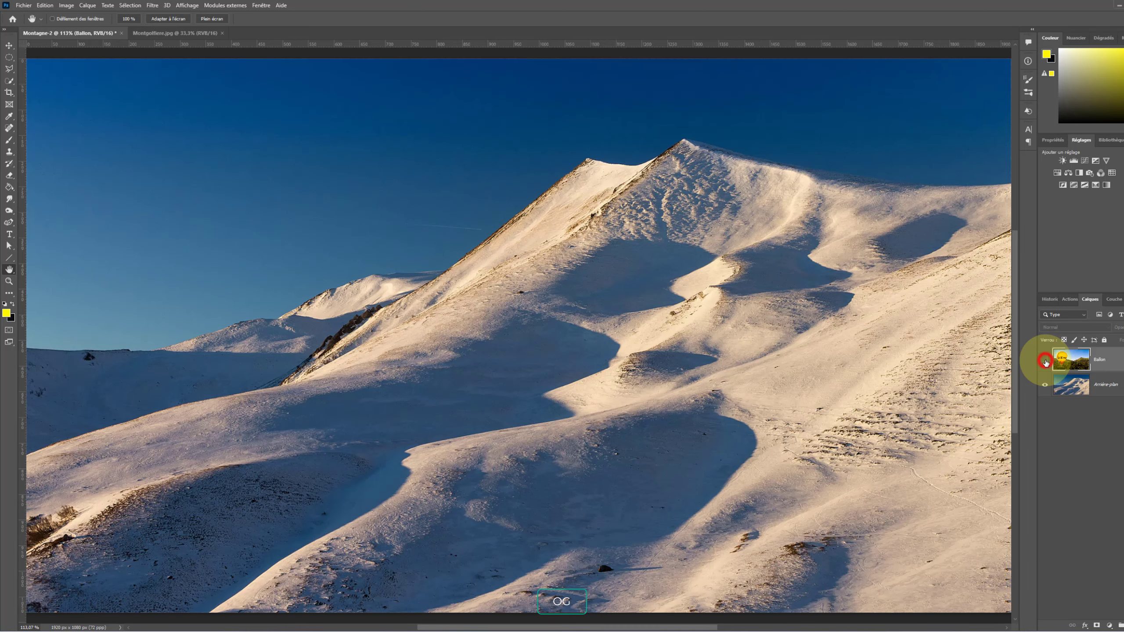
left_click(1045, 360)
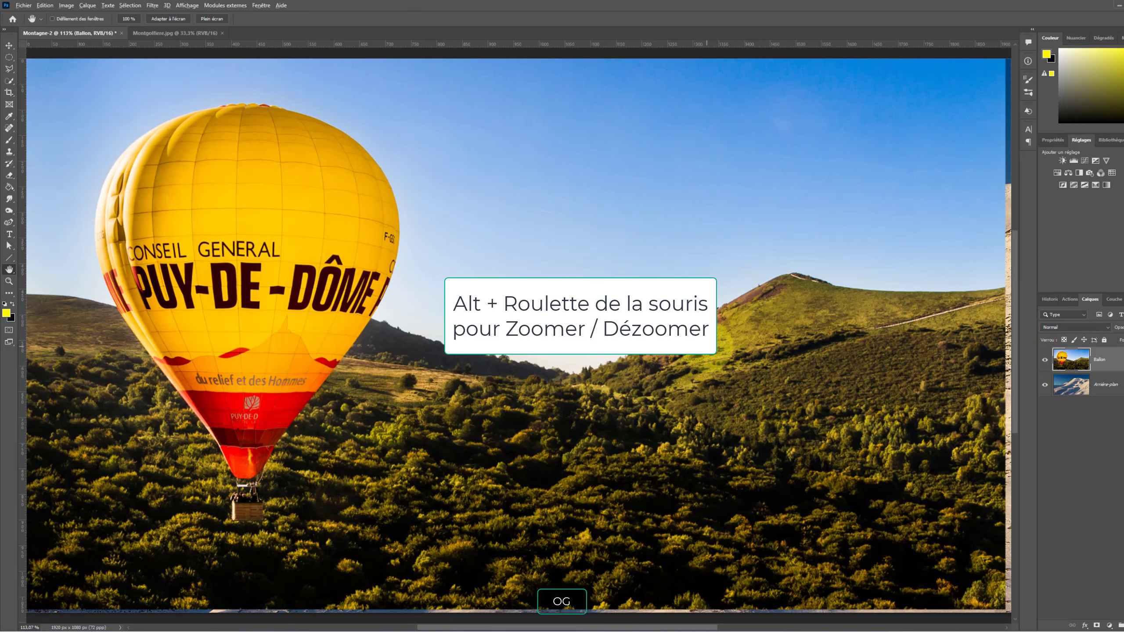
scroll(705, 345, "down", 1)
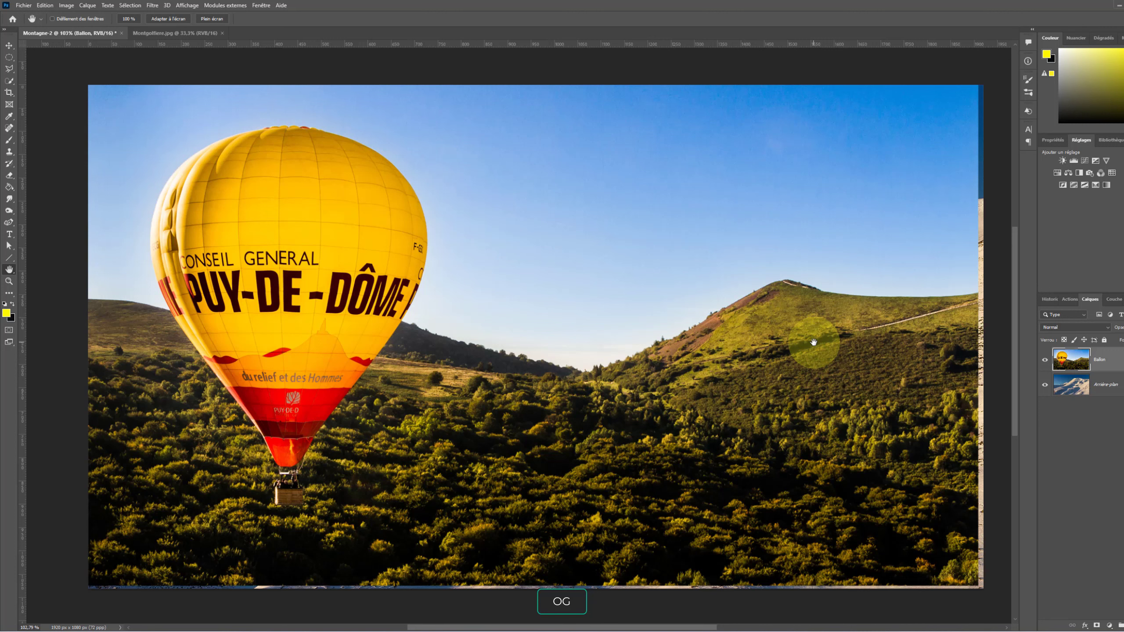
Step: Select the balloon on the Ballon layer with Select Subject and add a layer mask from that selection
left_click(130, 6)
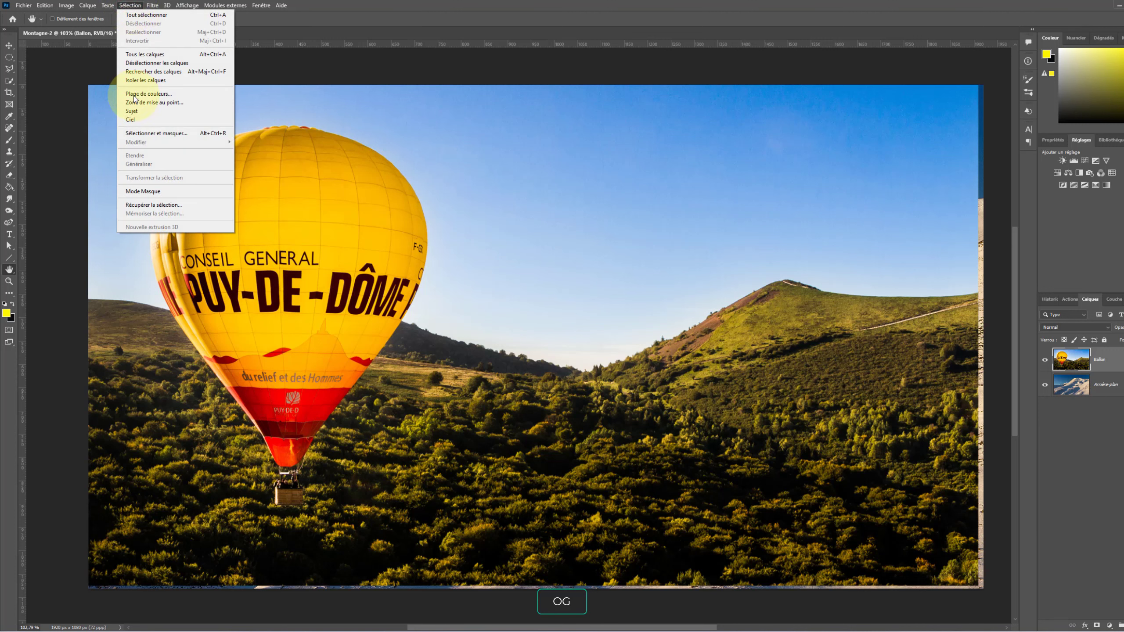
left_click(131, 111)
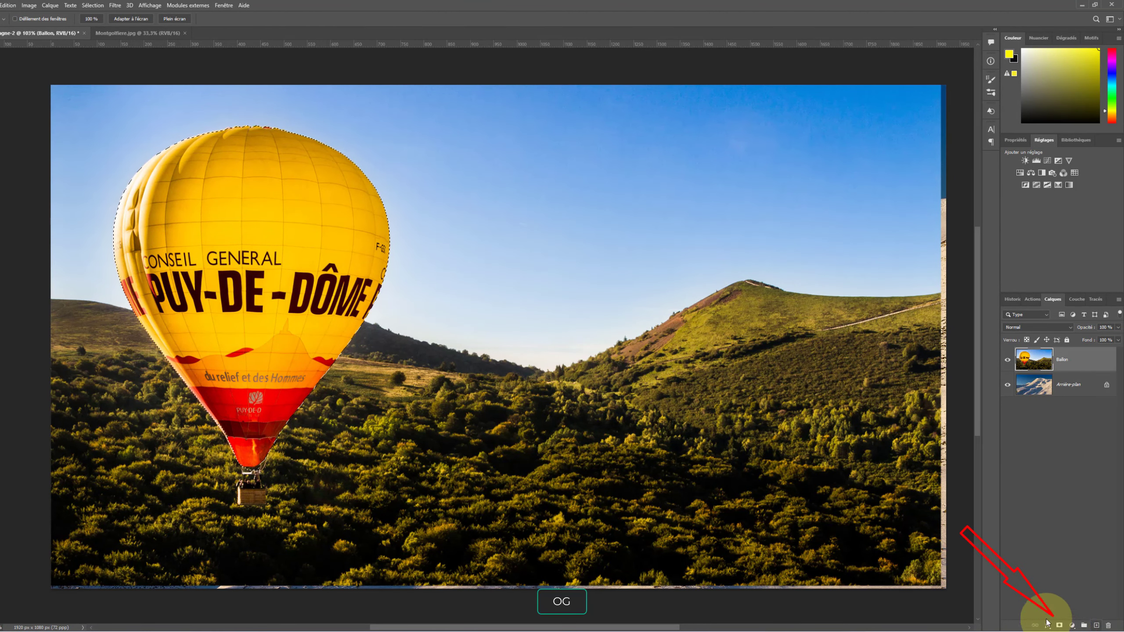
left_click(1060, 626)
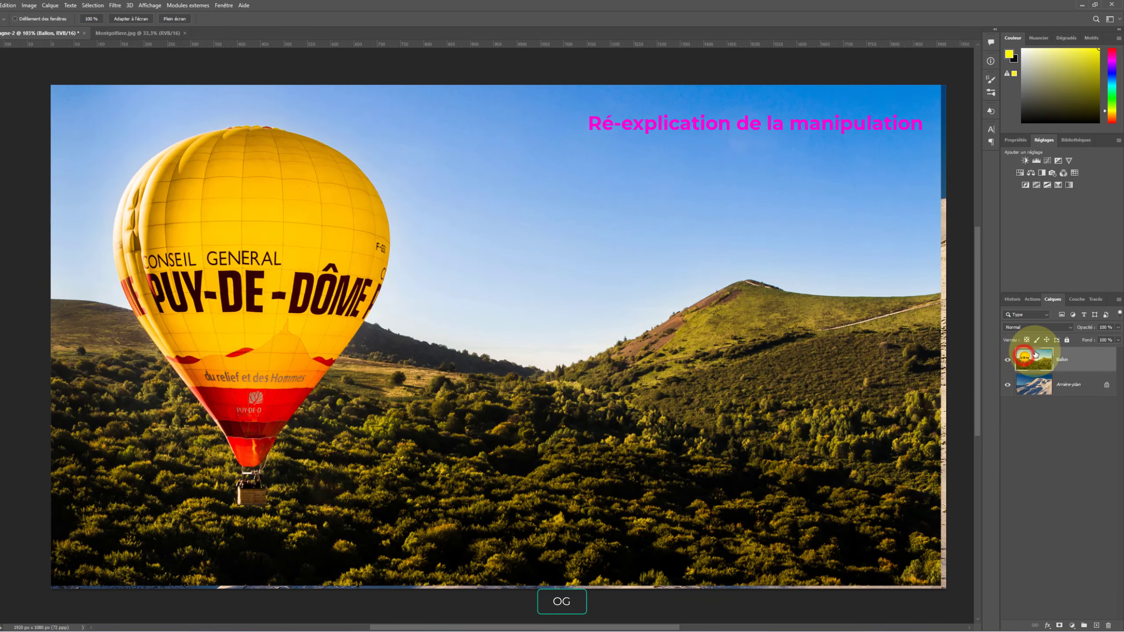
Step: Select the balloon on the Ballon layer with Select Subject and add a layer mask from that selection
left_click(92, 5)
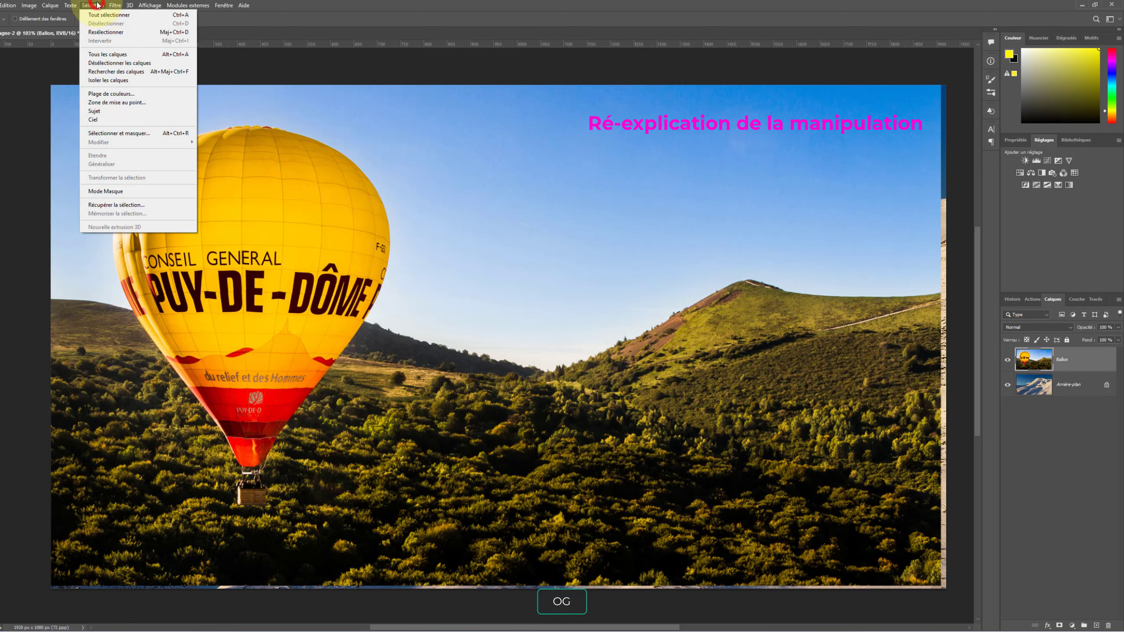
left_click(101, 111)
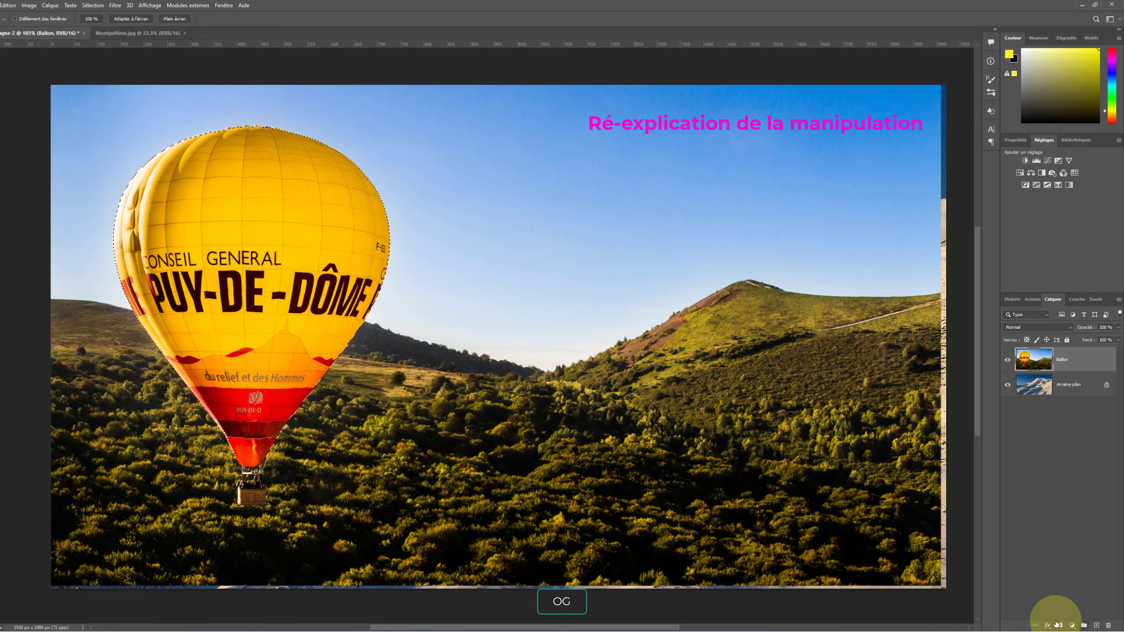
left_click(1059, 626)
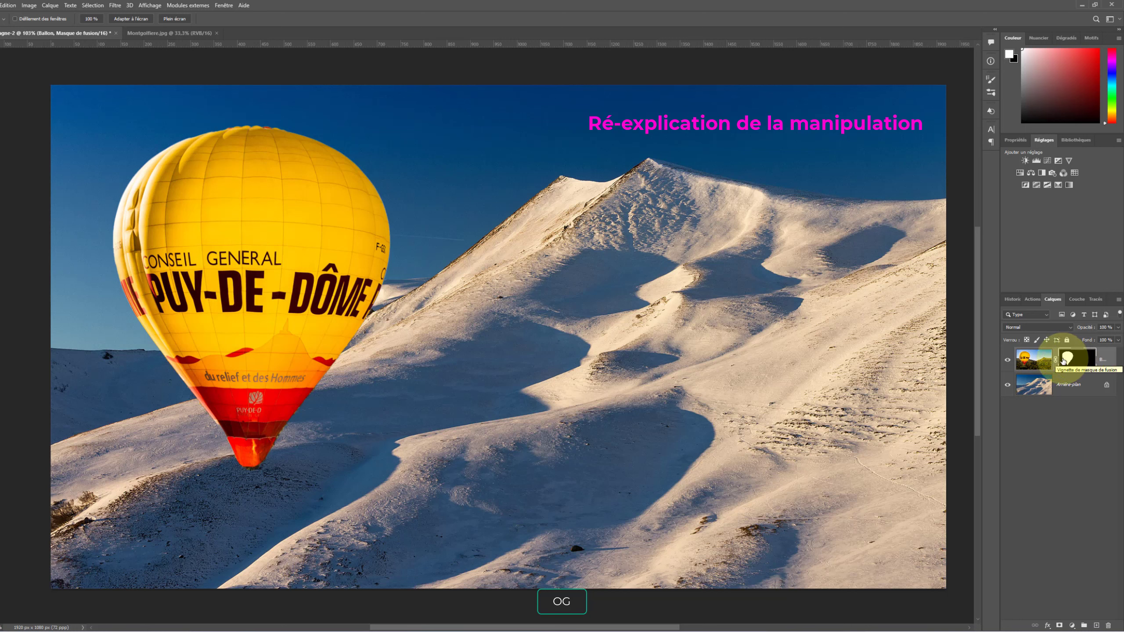
Step: Hide and reshow the Ballon layer and the background layer in turn to examine what the mask keeps
left_click(1008, 362)
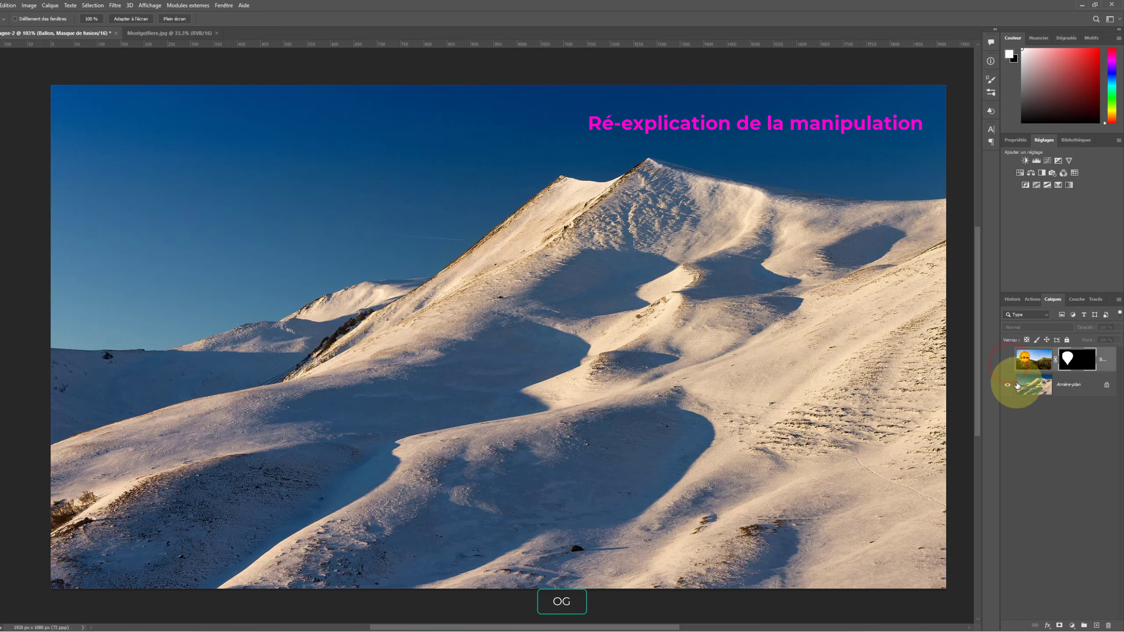
left_click(1008, 361)
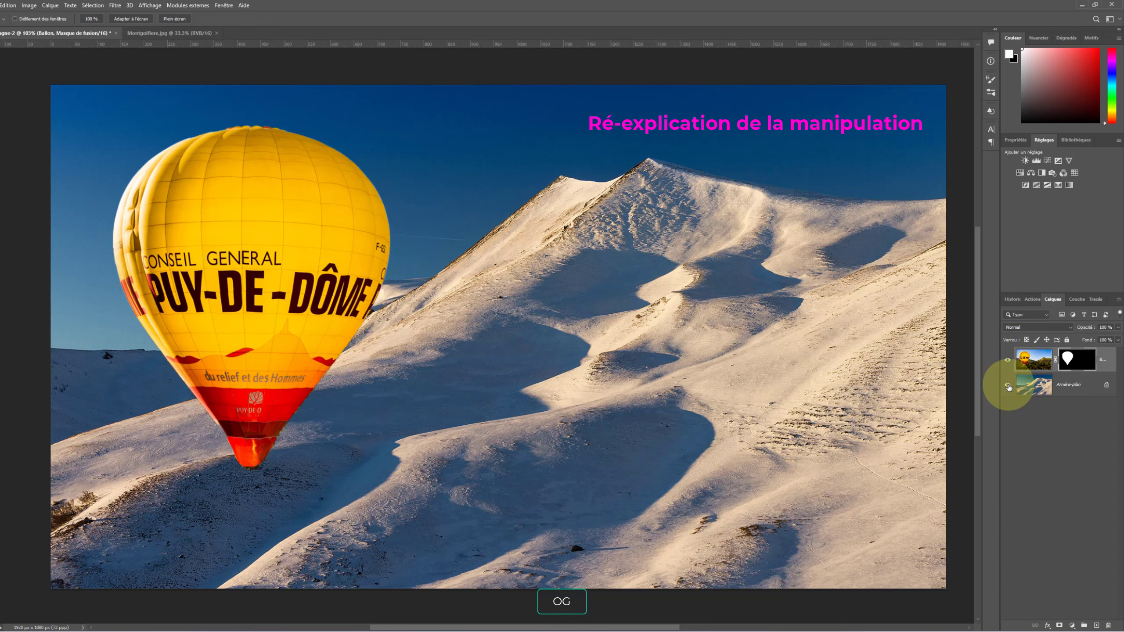
left_click(1009, 386)
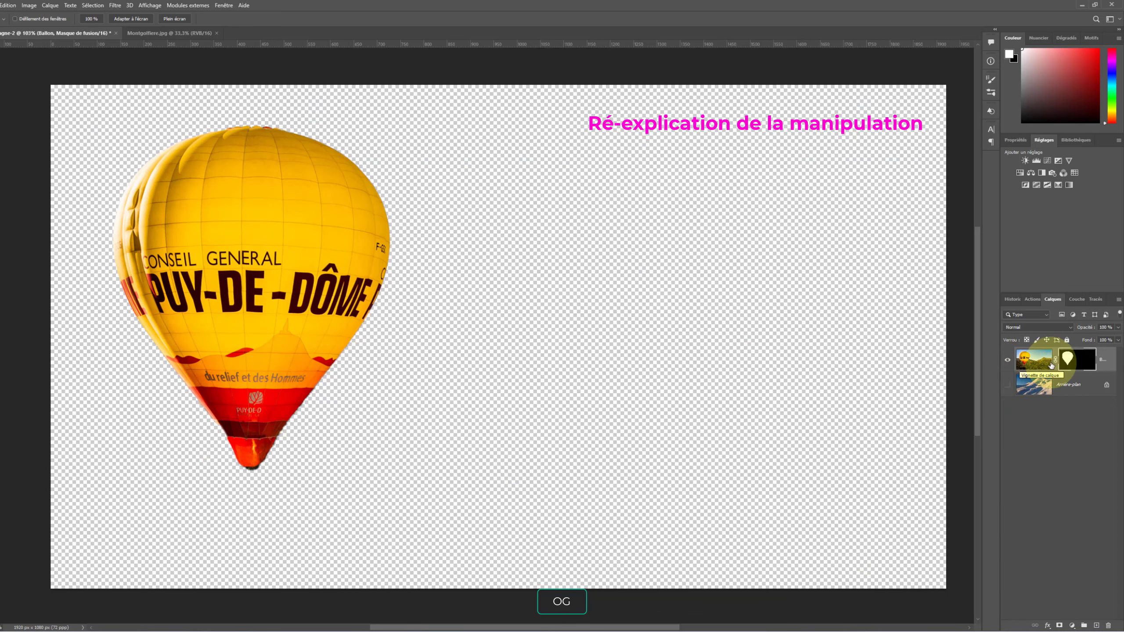
left_click(1008, 386)
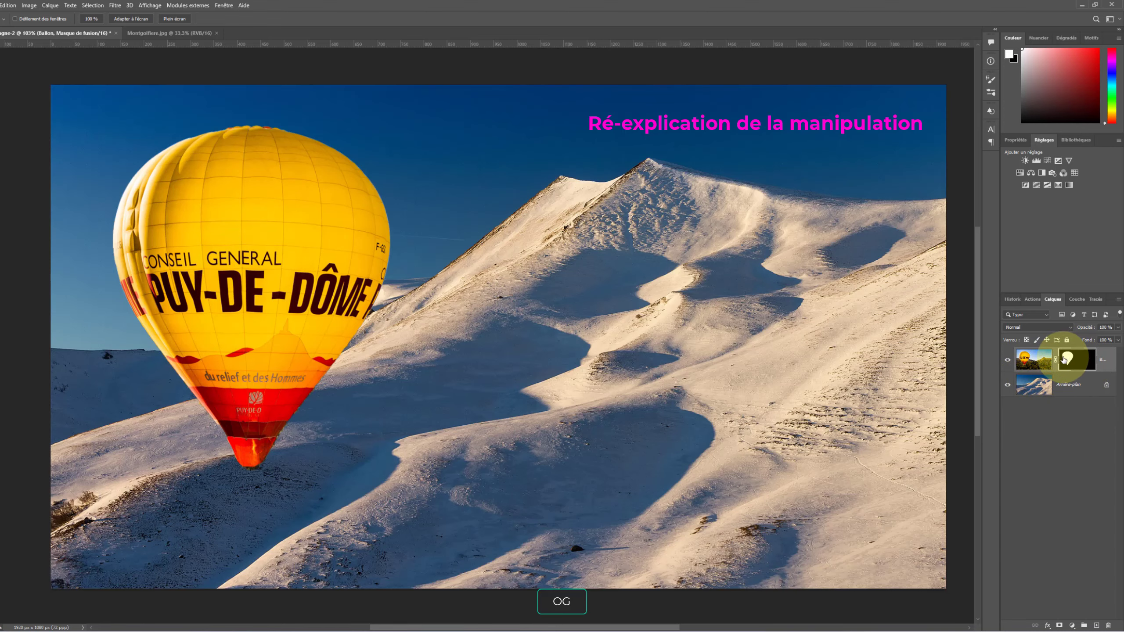
Step: Undo the layer mask on the Ballon layer and activate the Polygonal Lasso tool
left_click(1036, 360)
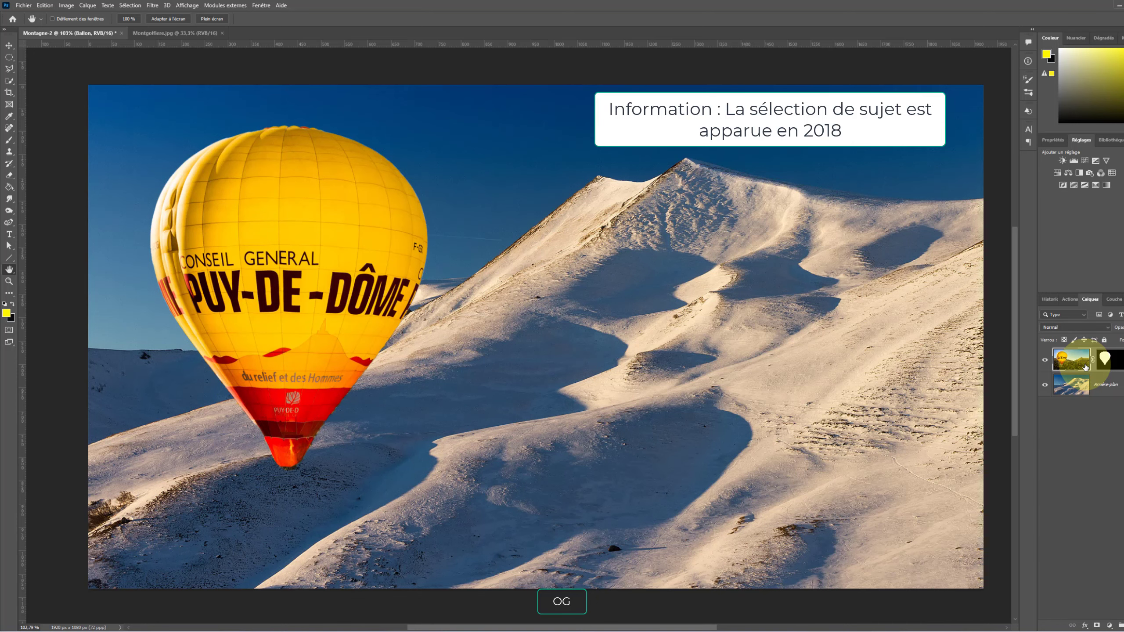
key("ctrl+z")
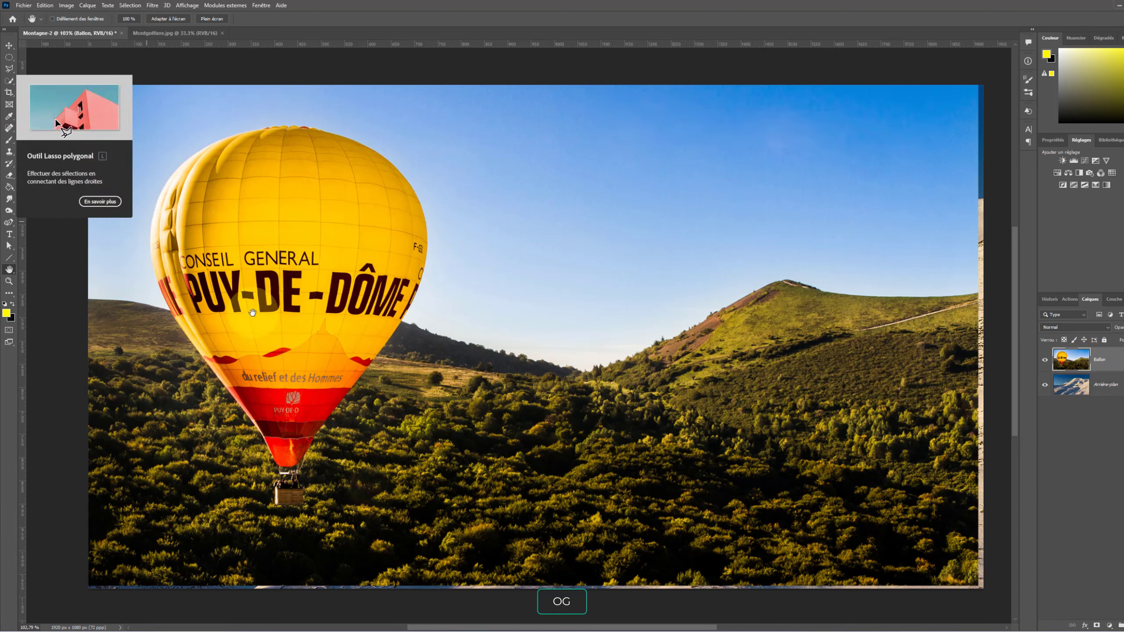
left_click(9, 70)
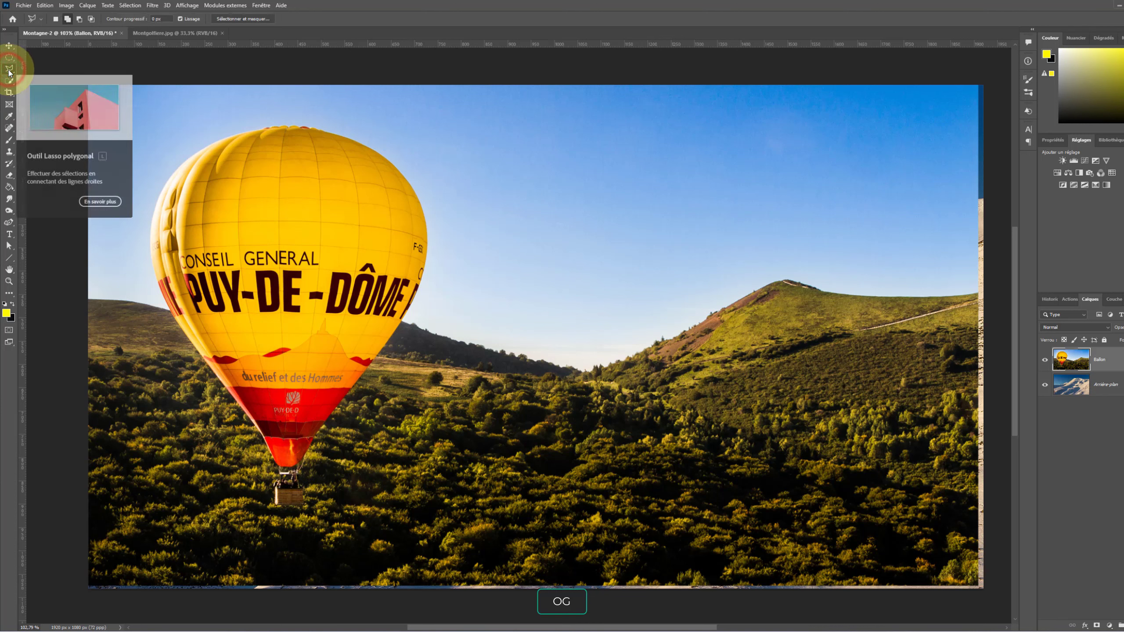
left_click(10, 71)
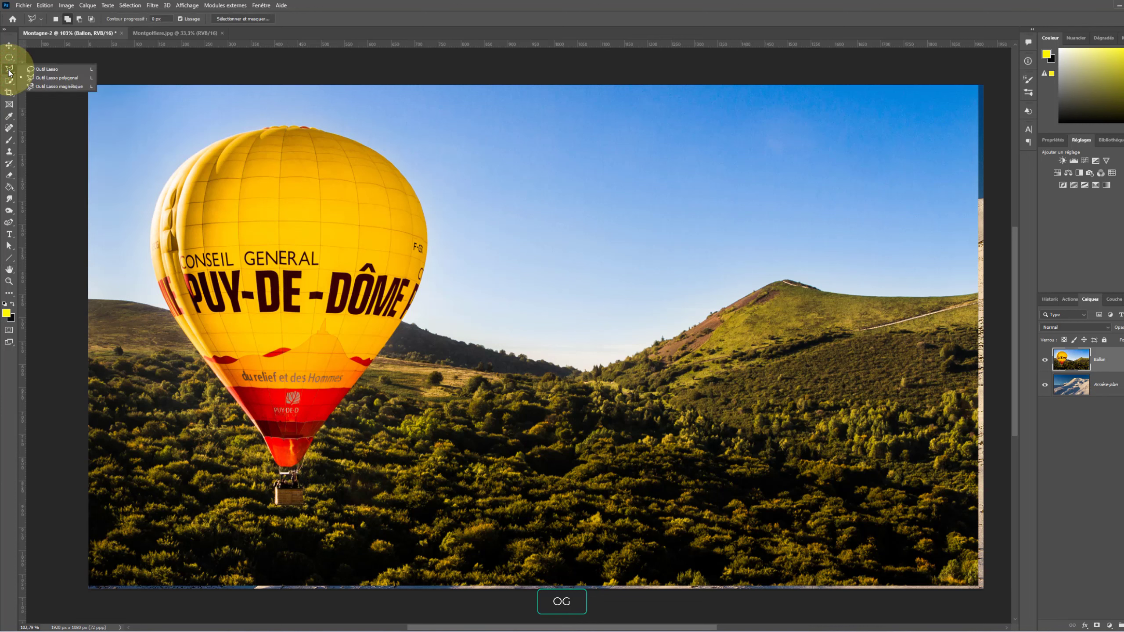
left_click(45, 79)
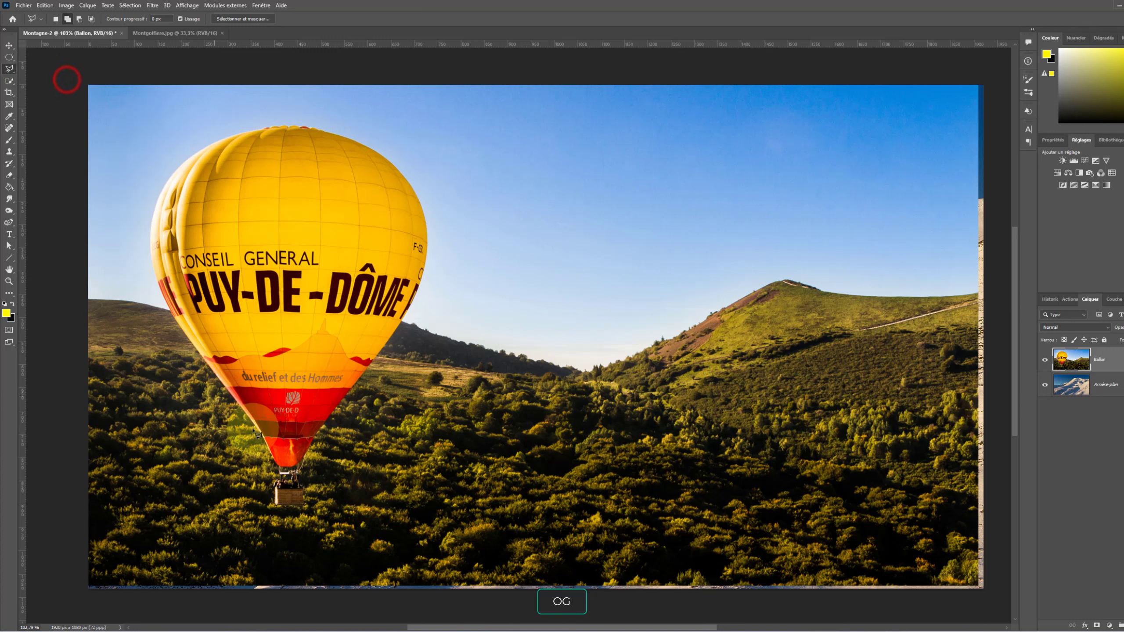
Step: Trace the balloon envelope's outline with the Polygonal Lasso and try to add a layer mask from that closed selection
left_click(303, 464)
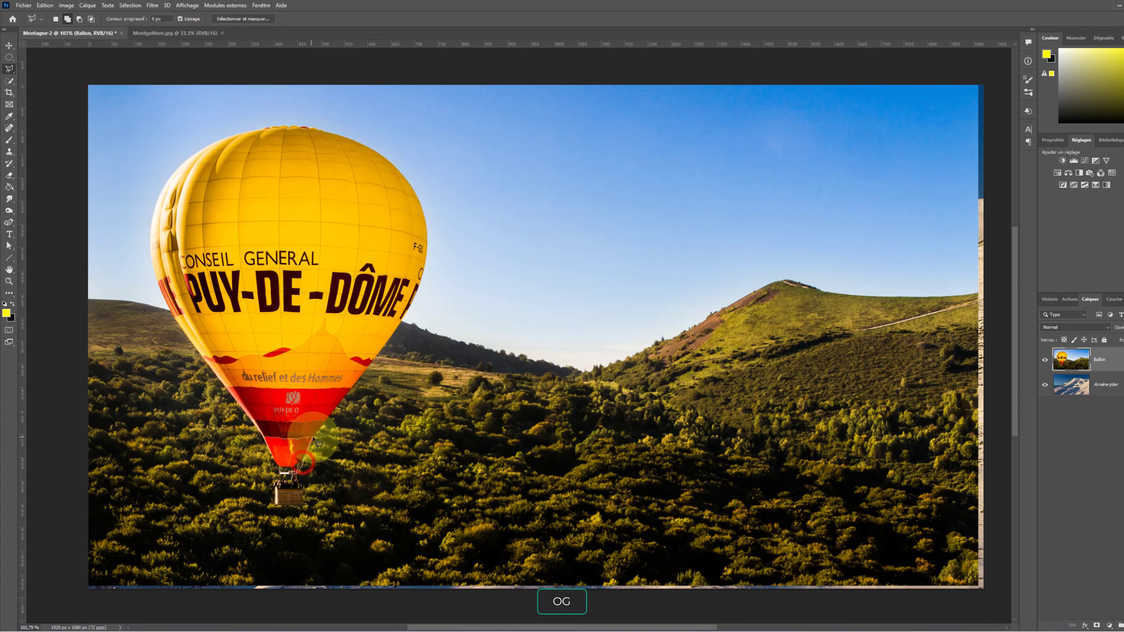
left_click(315, 437)
left_click(334, 412)
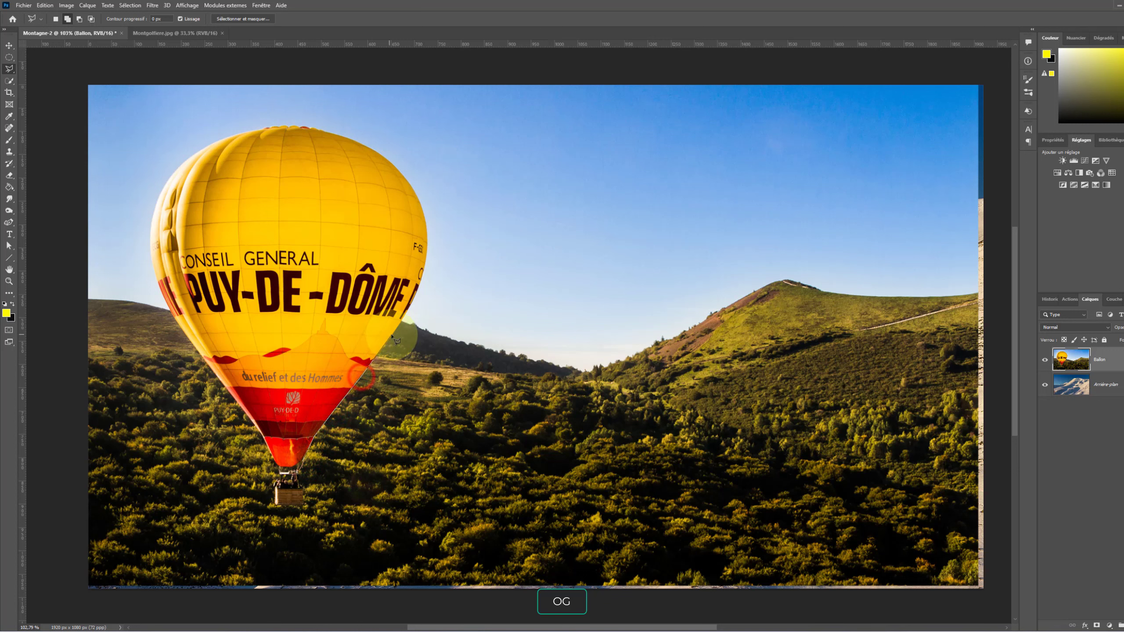
left_click(392, 335)
left_click(420, 283)
left_click(425, 245)
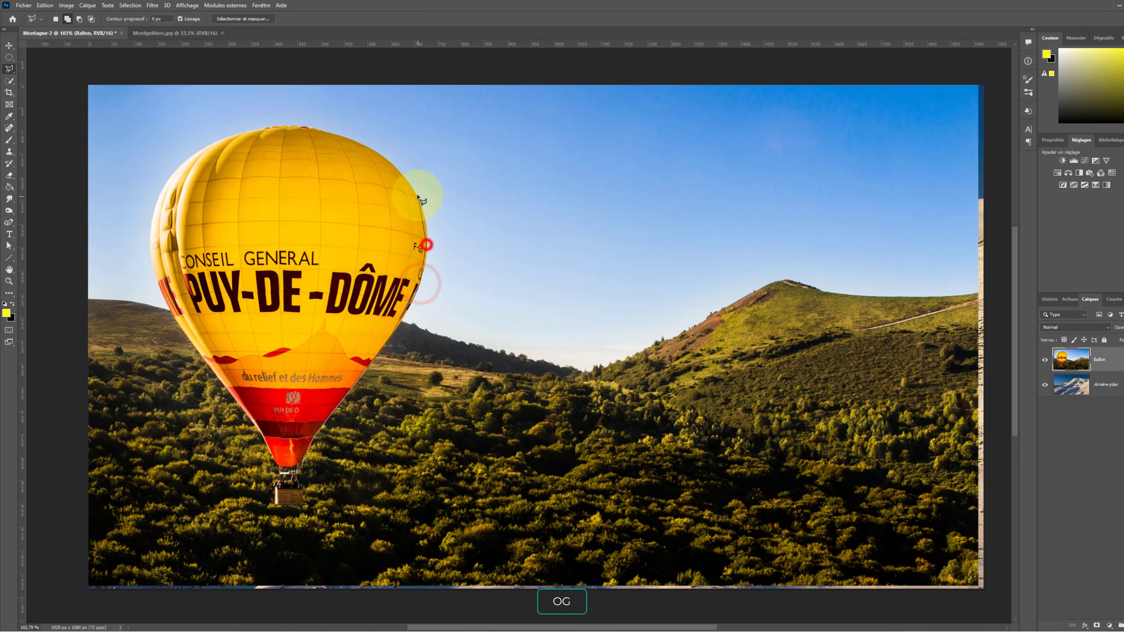
left_click(417, 195)
left_click(339, 133)
left_click(258, 125)
left_click(188, 156)
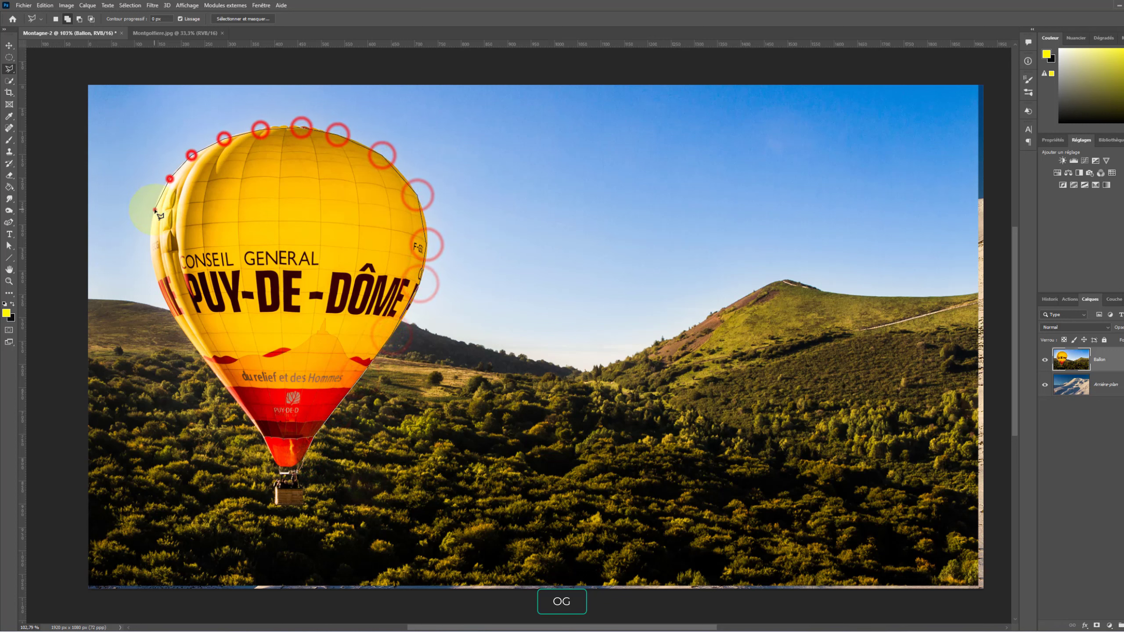
left_click(151, 209)
left_click(151, 236)
left_click(172, 315)
left_click(202, 356)
left_click(248, 412)
left_click(297, 463)
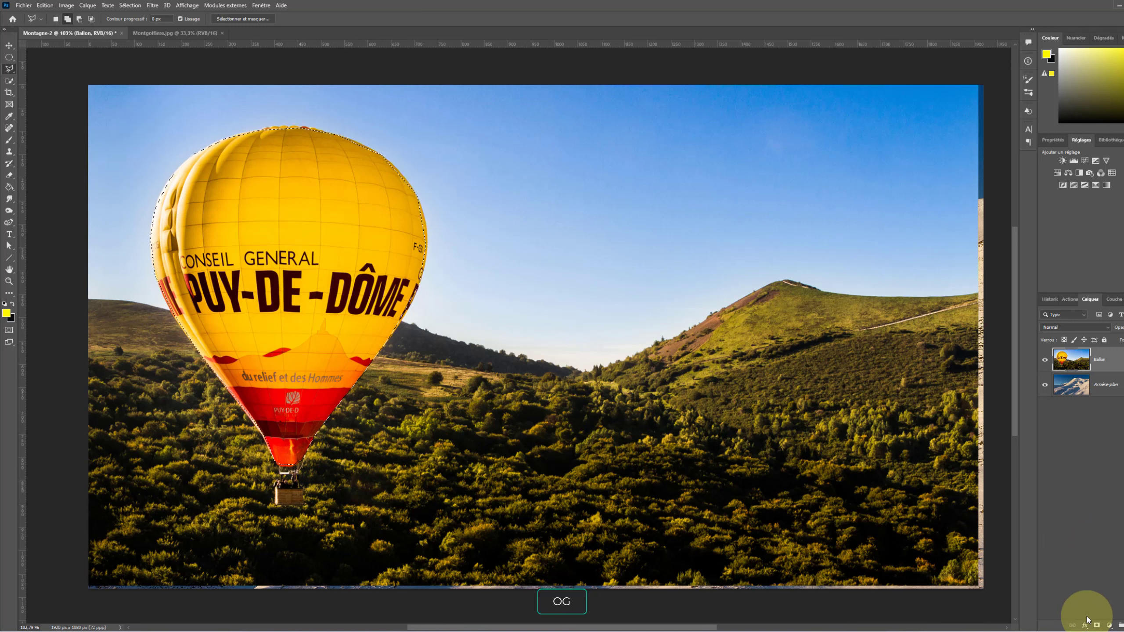
left_click(1098, 625)
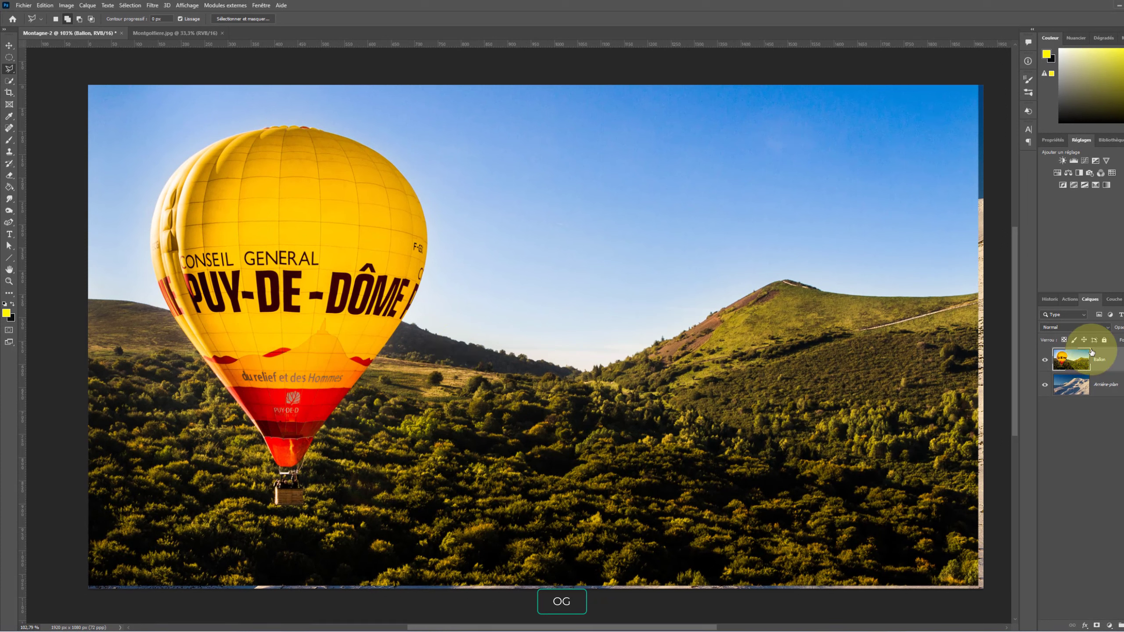
Step: Bring back the selection around the balloon envelope and deselect it
left_click(1063, 355, "ctrl")
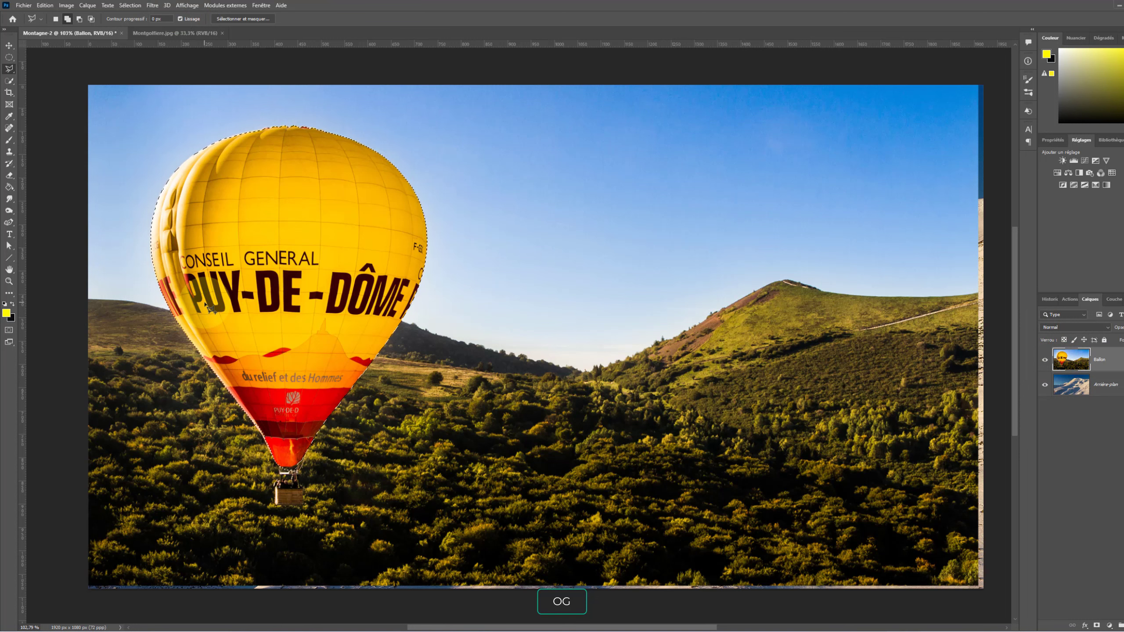
left_click(128, 5)
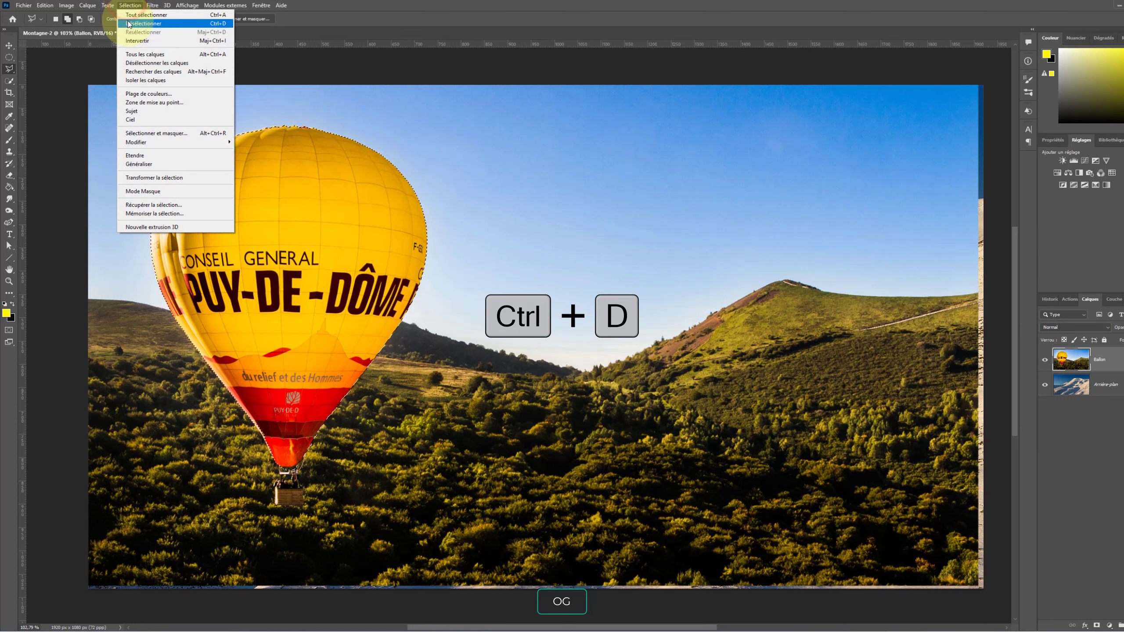
left_click(128, 23)
Step: Select the balloon with Select Subject and turn the selection into a layer mask on the Ballon layer
left_click(129, 5)
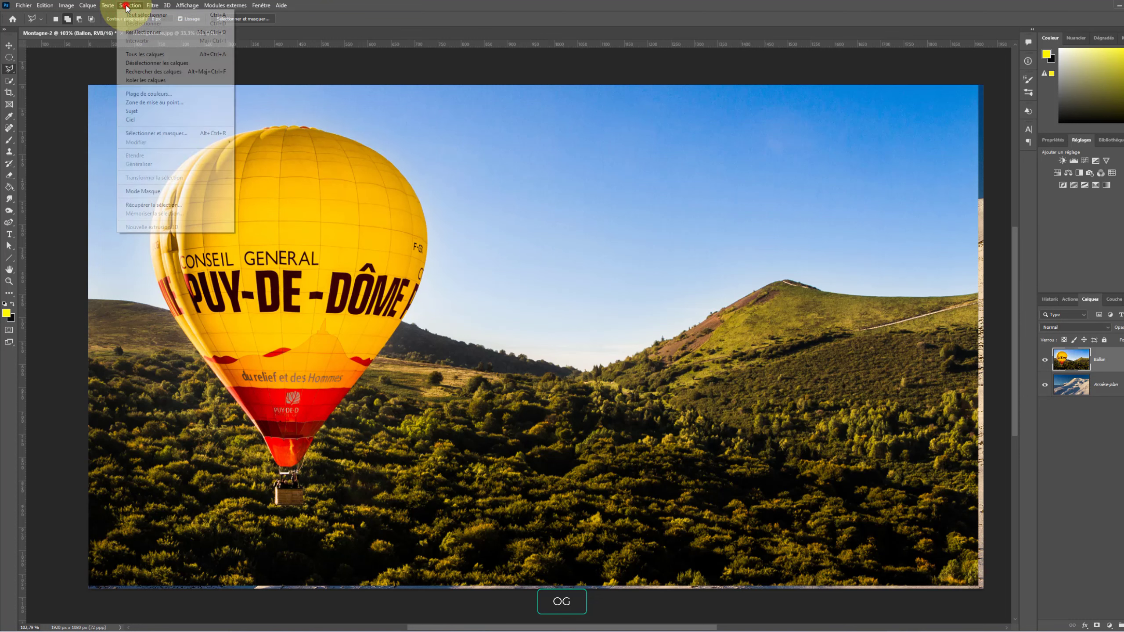
left_click(139, 111)
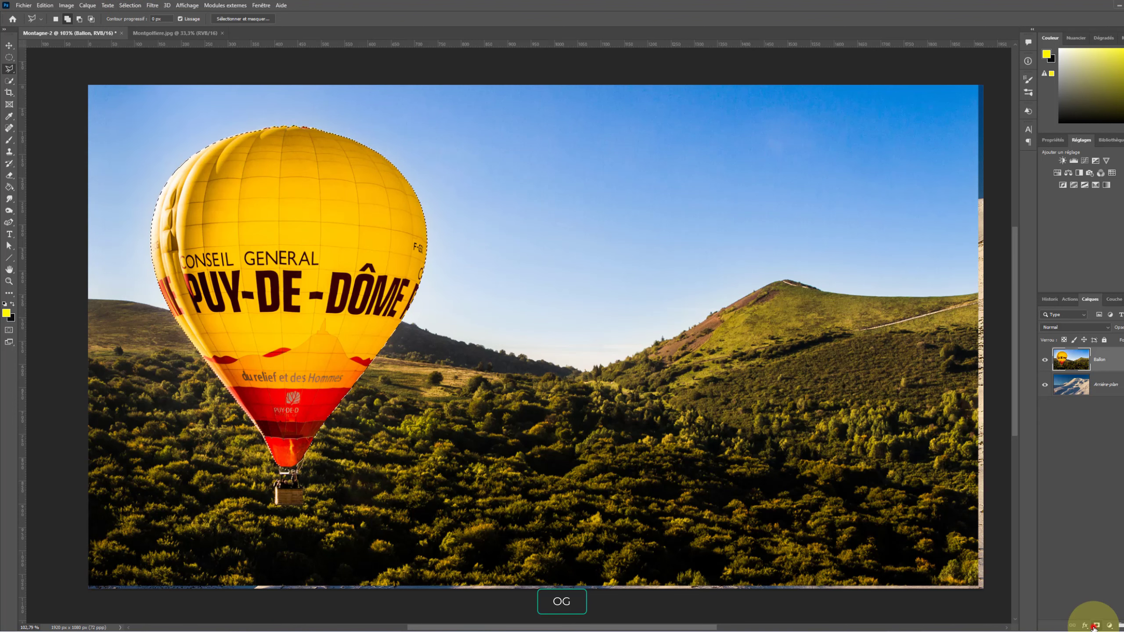
left_click(1097, 625)
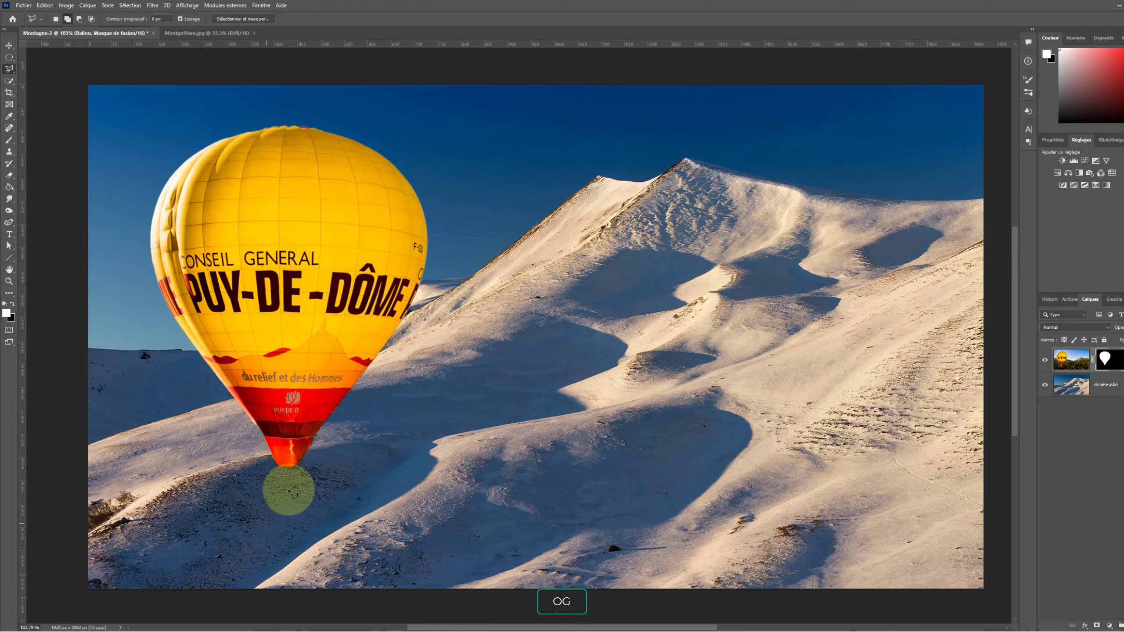
Step: Paint white with a smaller brush on the Ballon layer mask below the envelope to reveal the basket and its rigging
left_click(8, 282)
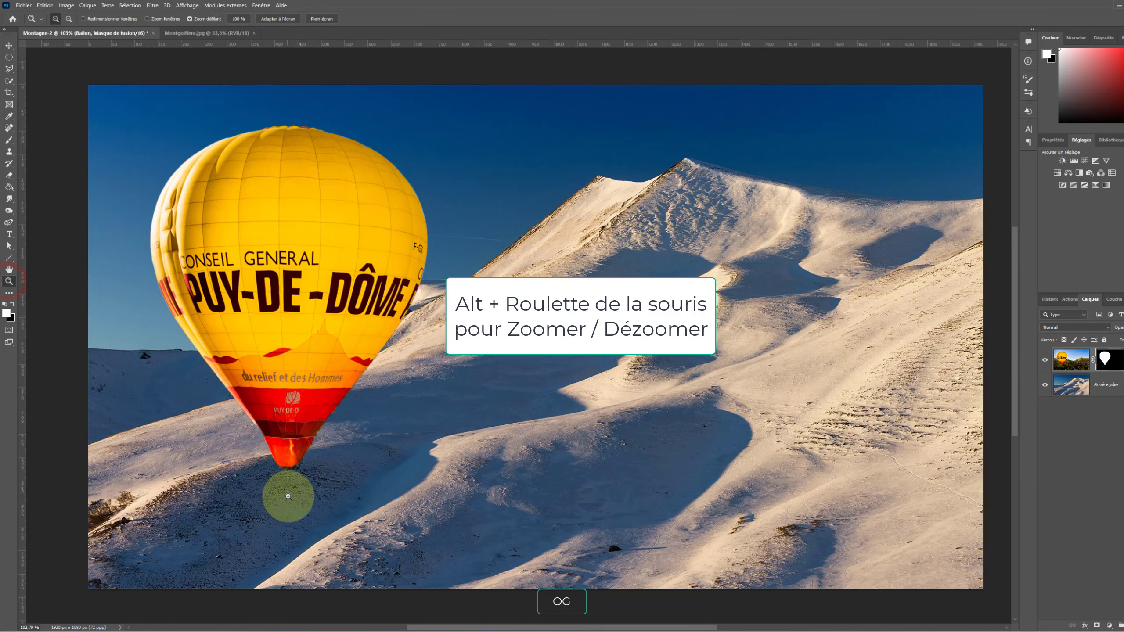
scroll(325, 476, "up", 5)
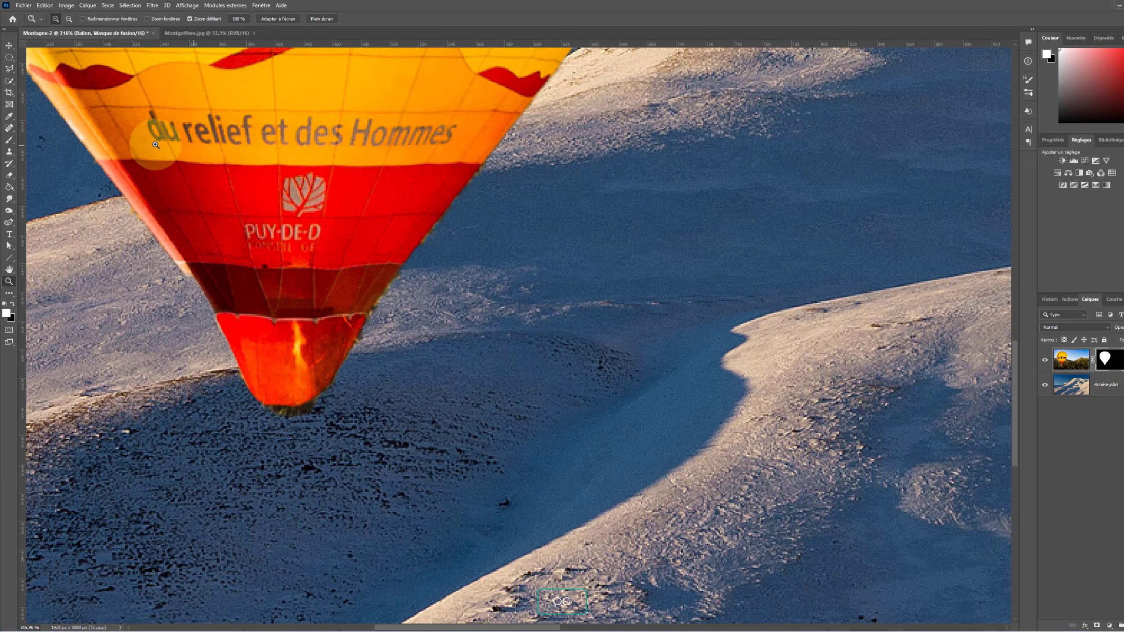
left_click(7, 143)
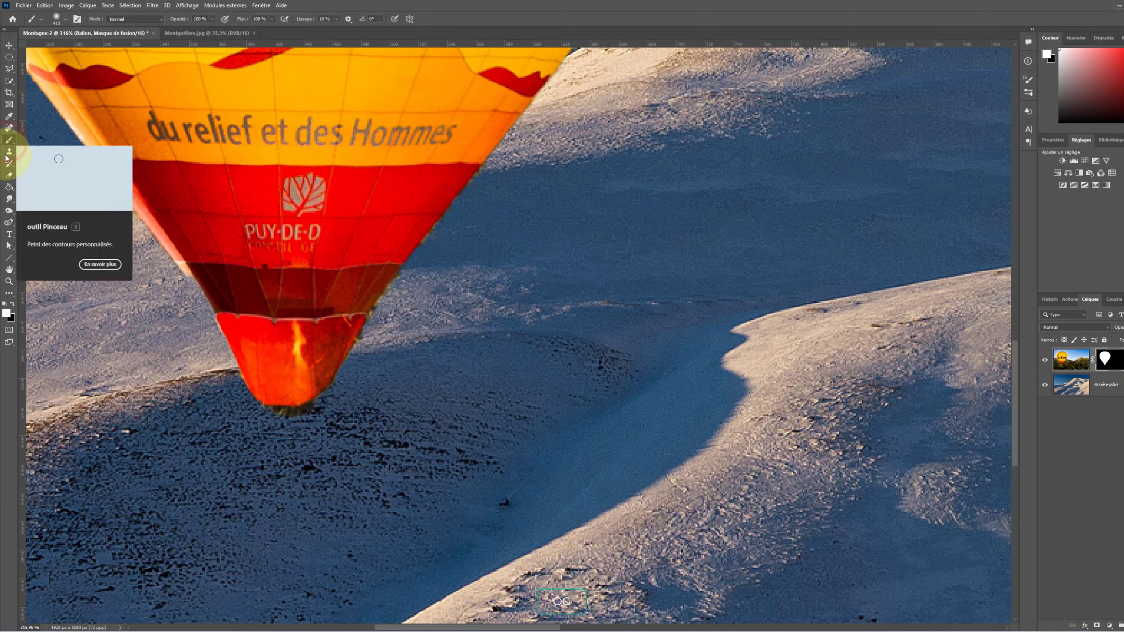
left_click(8, 314)
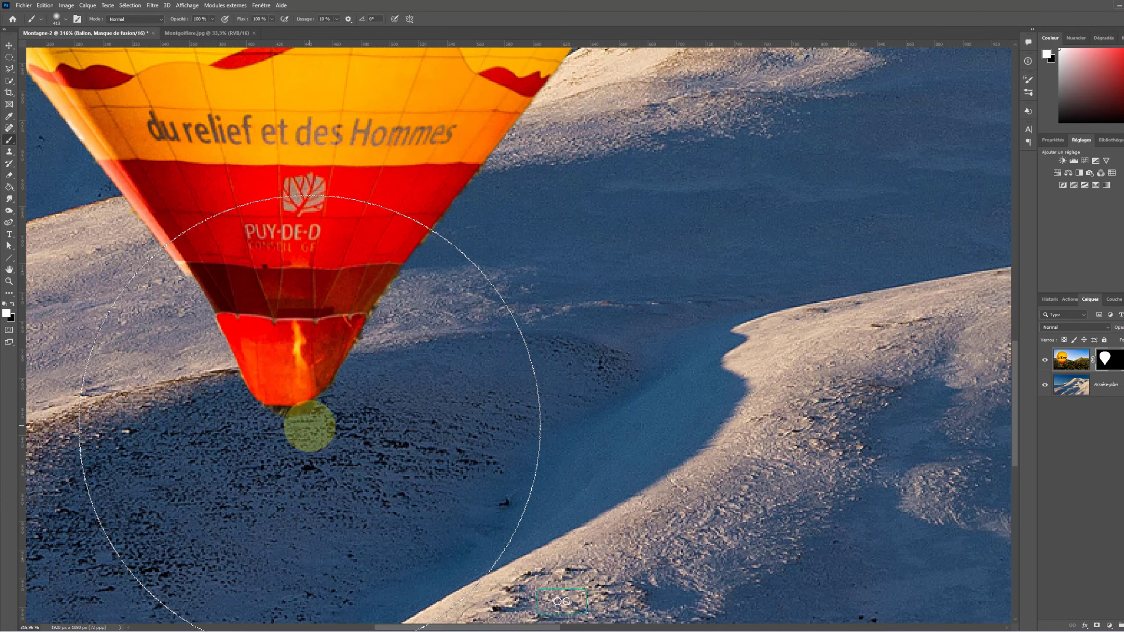
mouse_move(305, 422)
left_mouse_down()
mouse_move(39, 439)
mouse_move(50, 439)
left_mouse_up()
mouse_move(254, 442)
left_mouse_down()
mouse_move(259, 410)
mouse_move(258, 475)
mouse_move(305, 465)
mouse_move(257, 465)
mouse_move(263, 508)
mouse_move(333, 499)
mouse_move(291, 464)
mouse_move(256, 497)
mouse_move(319, 461)
mouse_move(306, 424)
left_mouse_up()
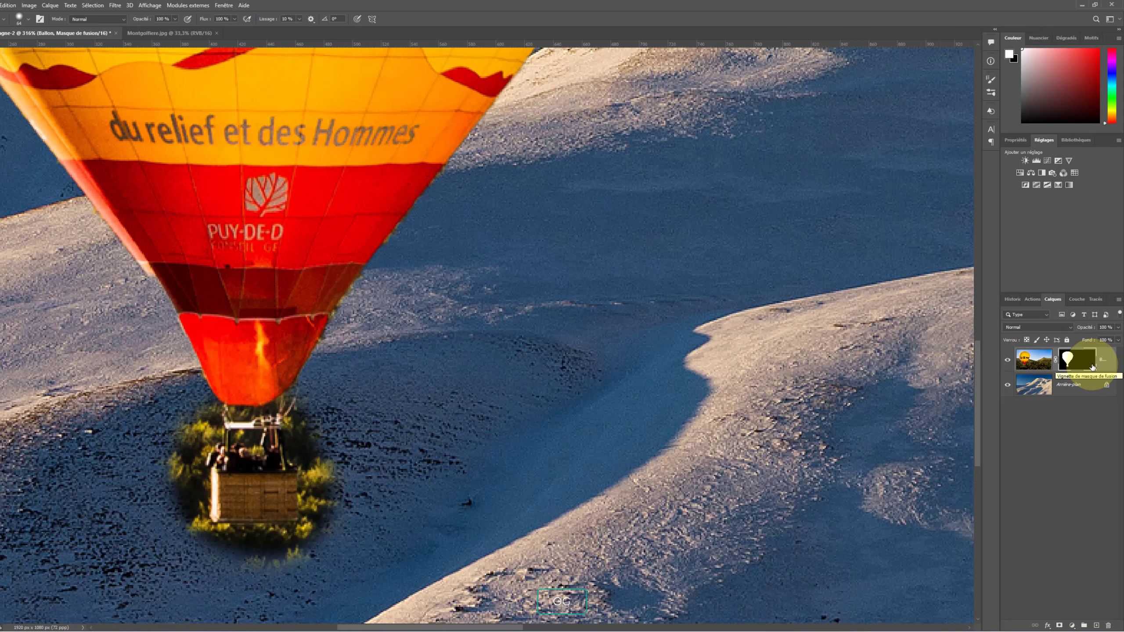
Step: Trace the left edge of the rigging, passengers and basket with the Polygonal Lasso, from the envelope's base down past the basket's lower corner
key("z")
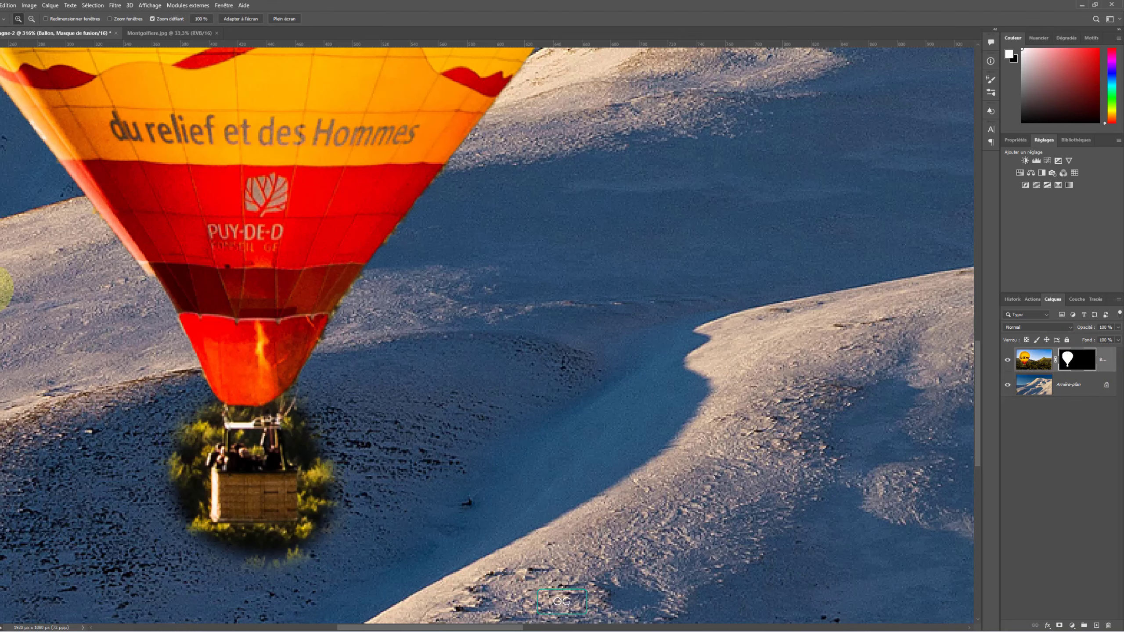
left_click_drag(259, 506, 301, 472)
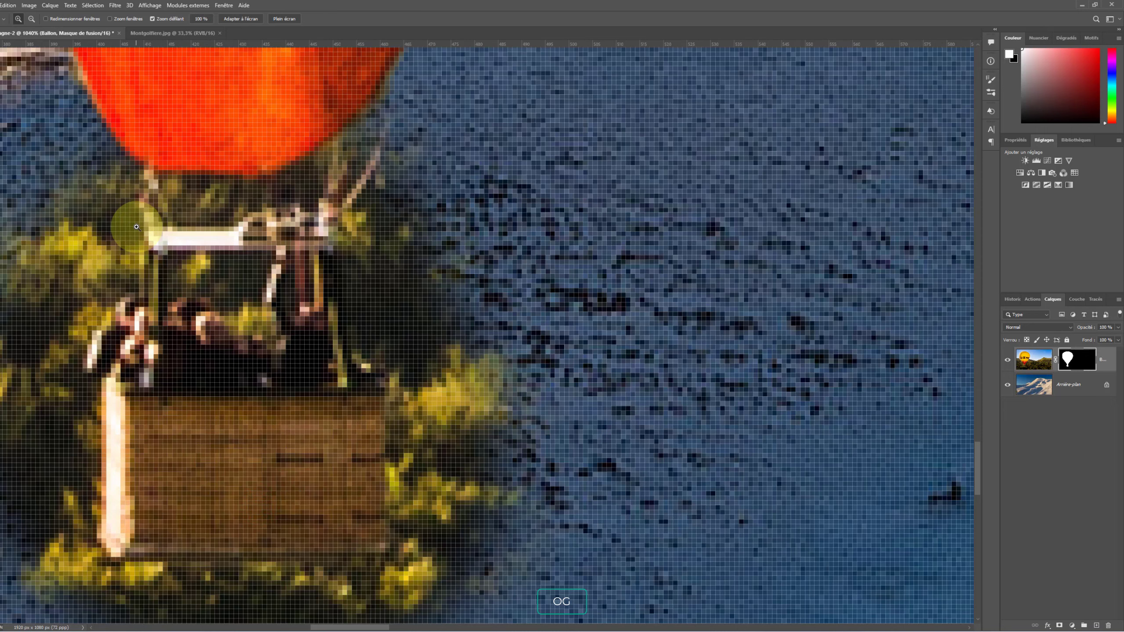
left_click_drag(144, 257, 240, 212)
key("l")
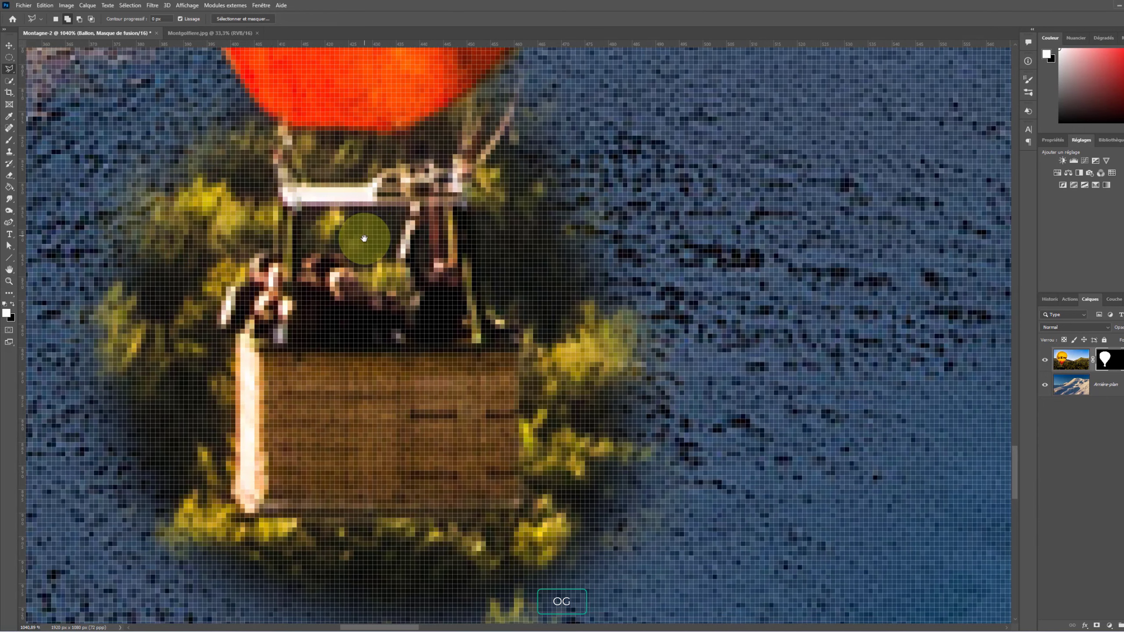
key("space")
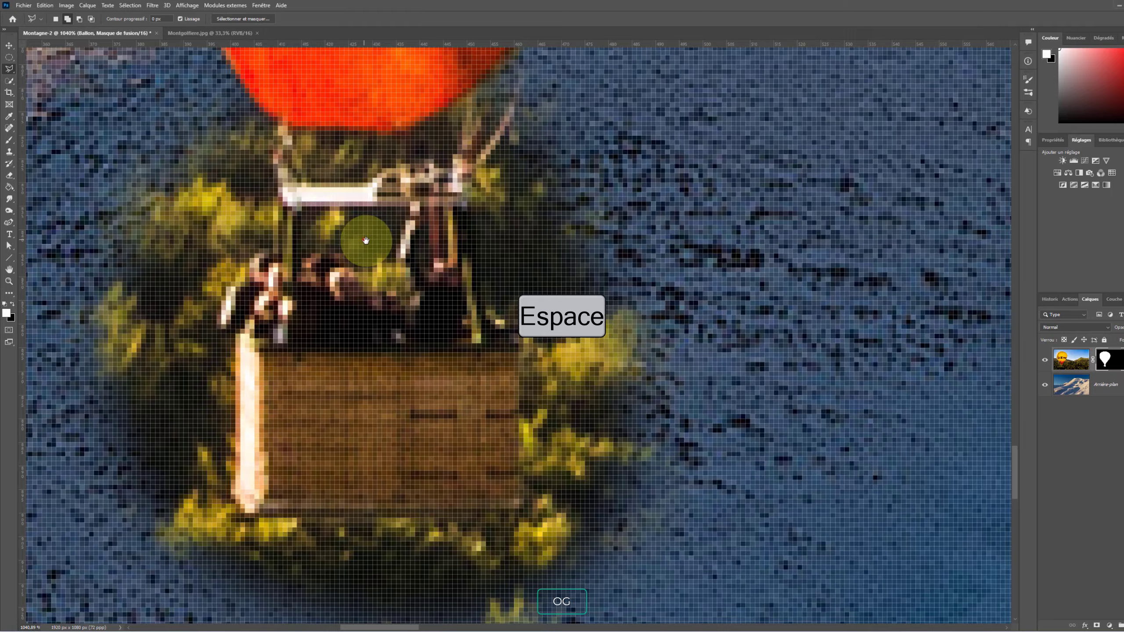
left_click_drag(366, 241, 502, 243)
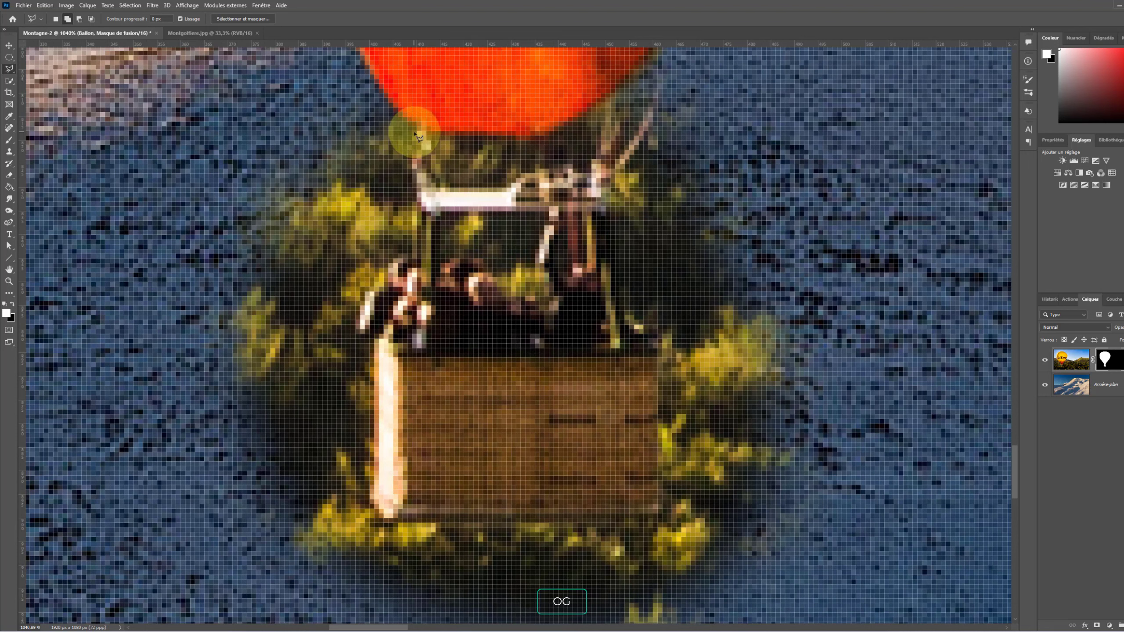
left_click(383, 114)
left_click(419, 130)
left_click(412, 156)
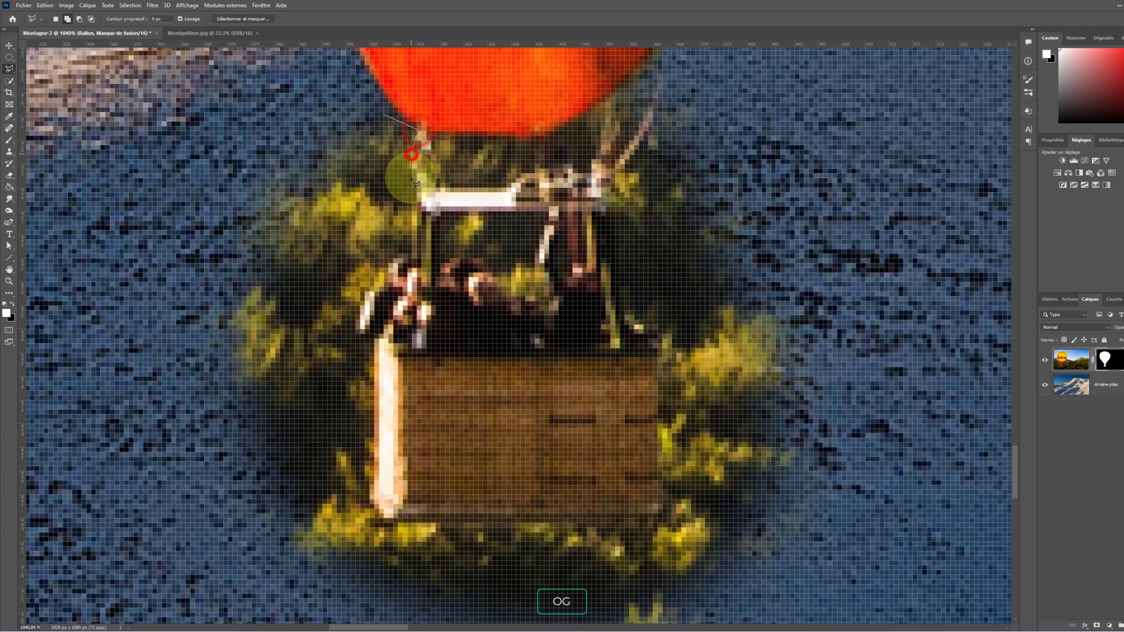
left_click(412, 182)
left_click(415, 225)
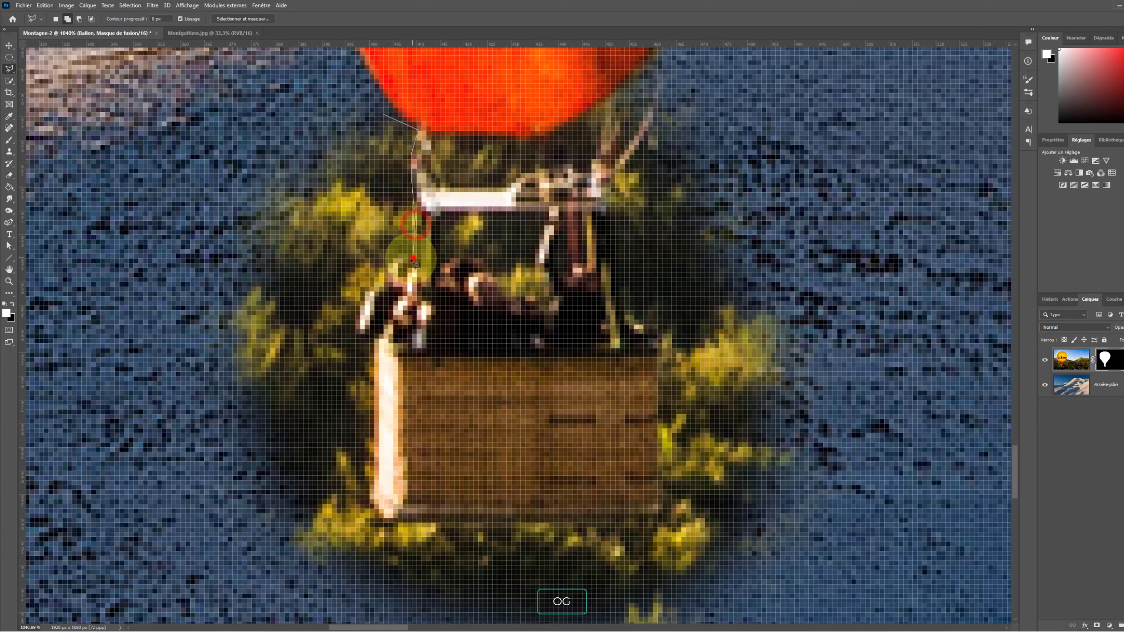
left_click(413, 258)
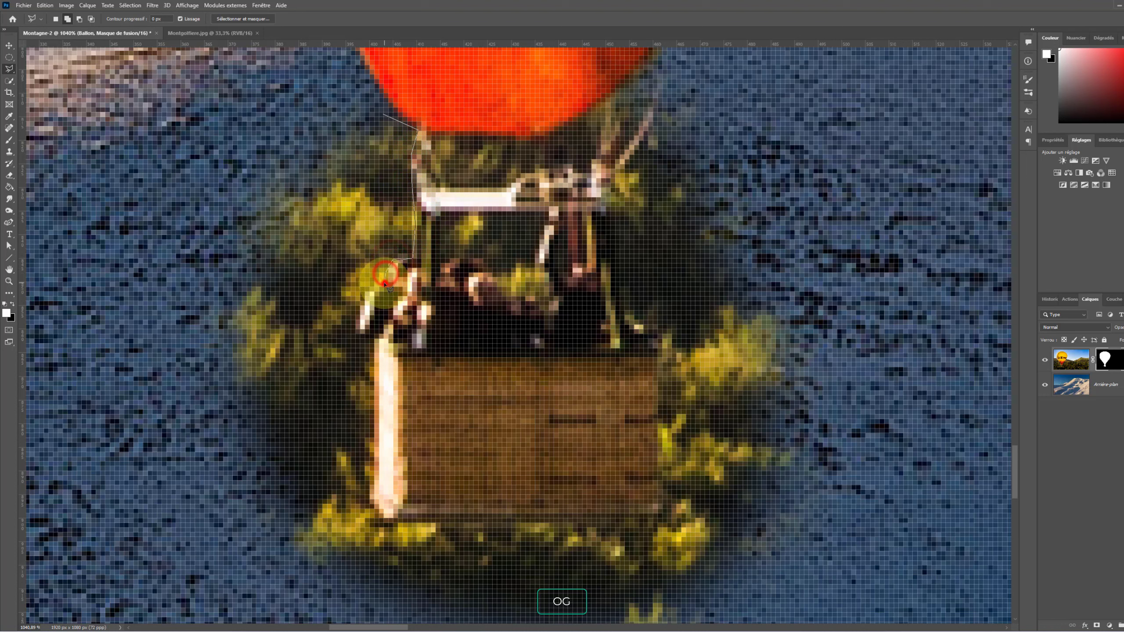
left_click(384, 280)
left_click(367, 294)
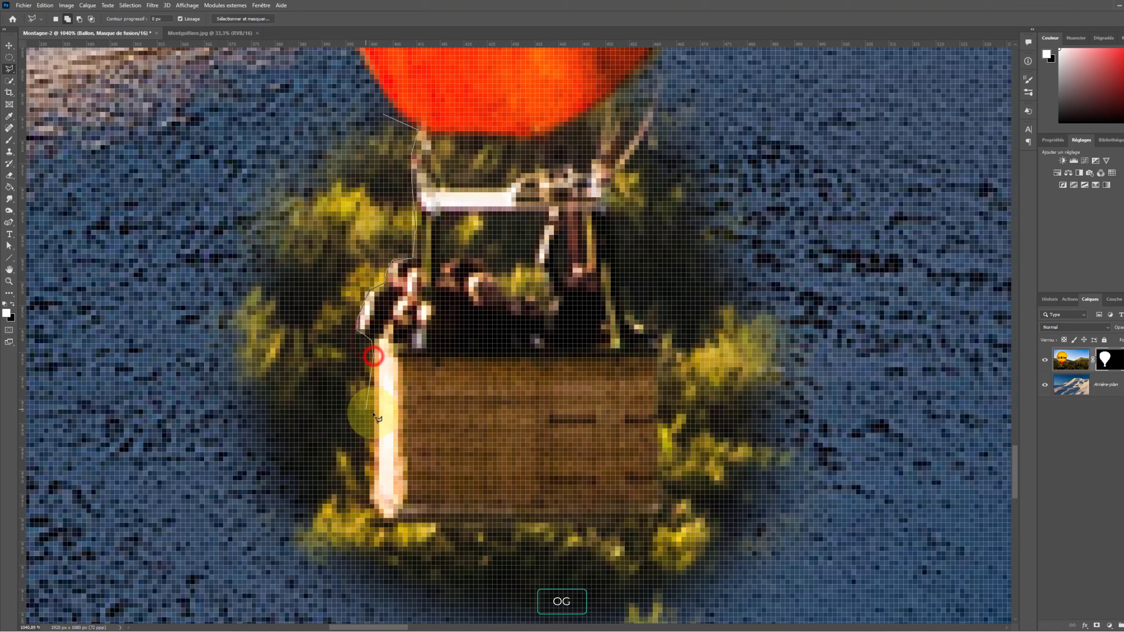
left_click(374, 414)
left_click(373, 502)
left_click(371, 555)
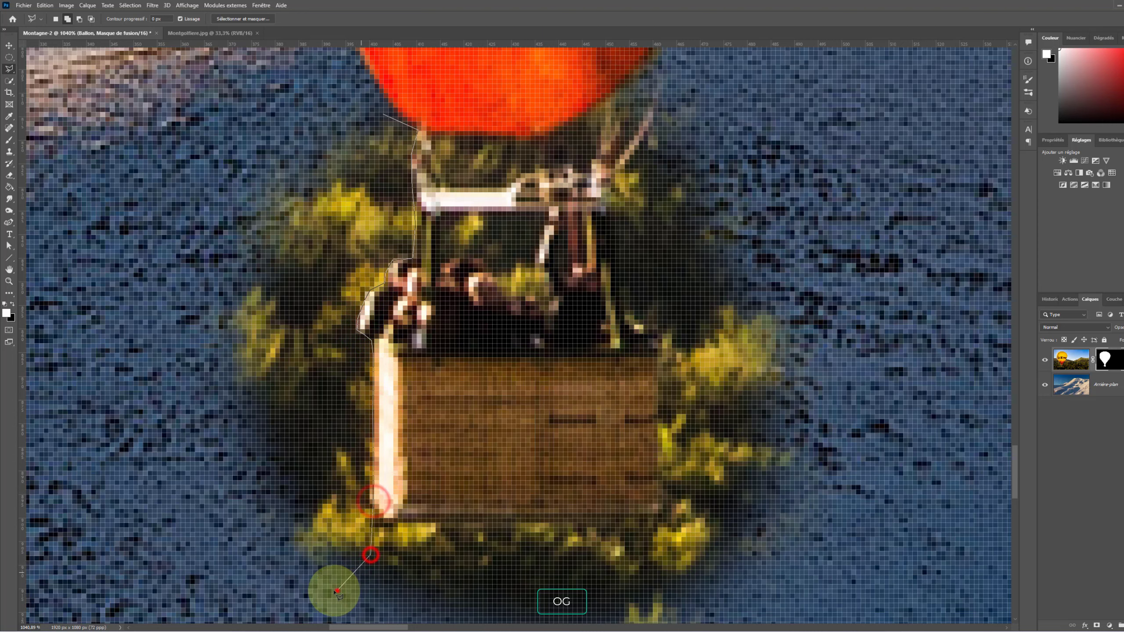
Step: Close the lasso selection around the leftover foliage on the left side of the basket
left_click(332, 590)
left_click(236, 588)
left_click(169, 519)
left_click(163, 341)
left_click(186, 204)
left_click(251, 111)
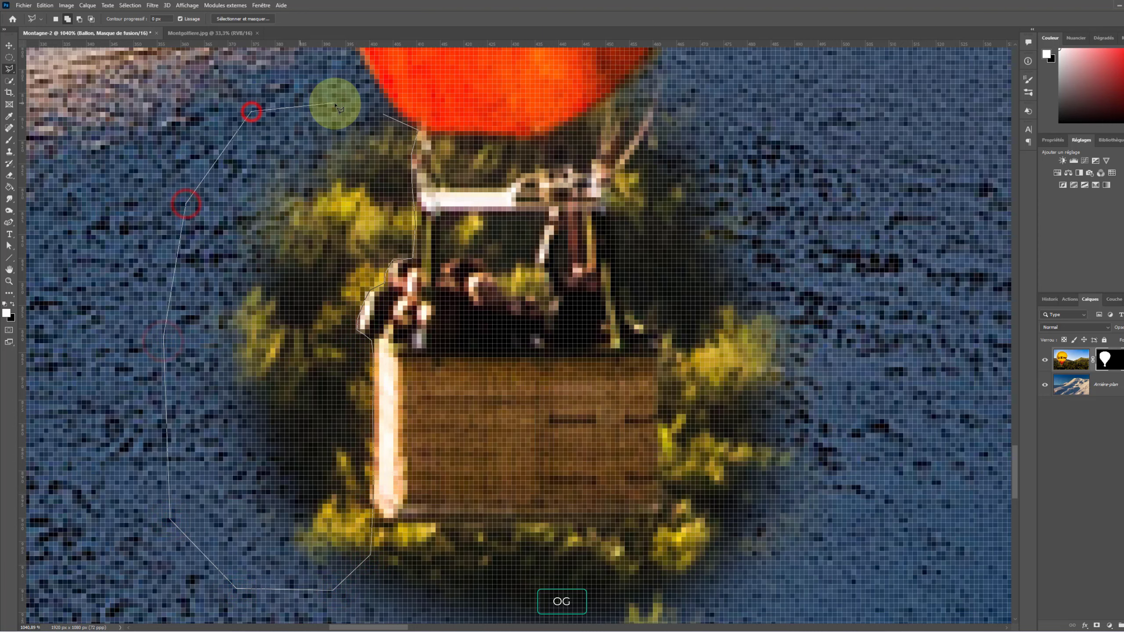
double_click(336, 104)
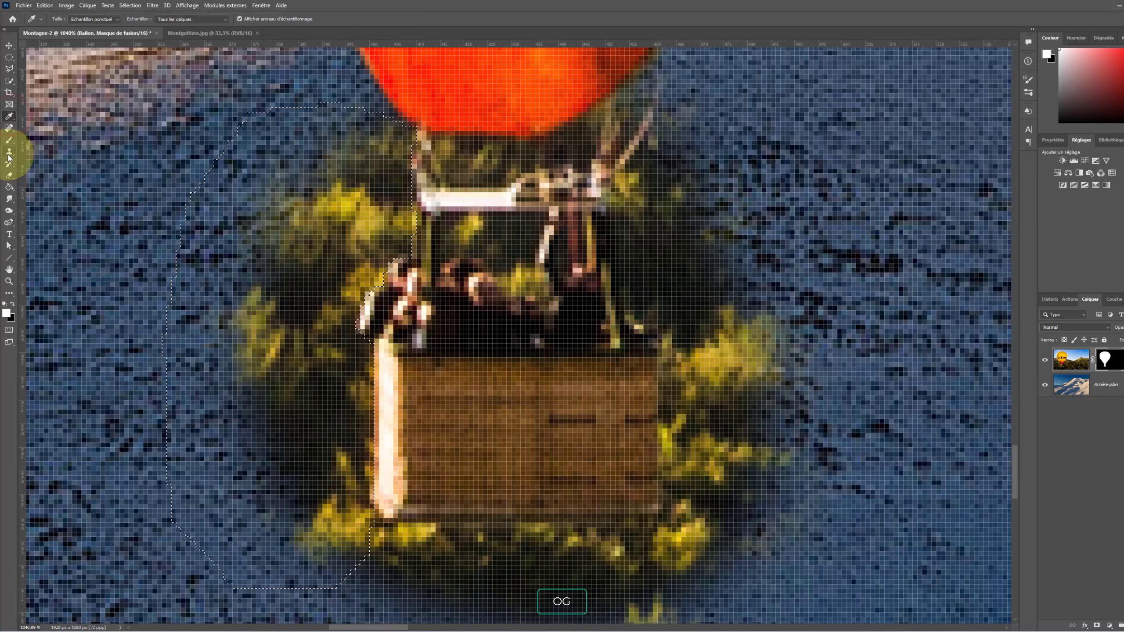
Step: Paint black on the layer mask inside the selection to hide the foliage left of the basket, and deselect
left_click(9, 140)
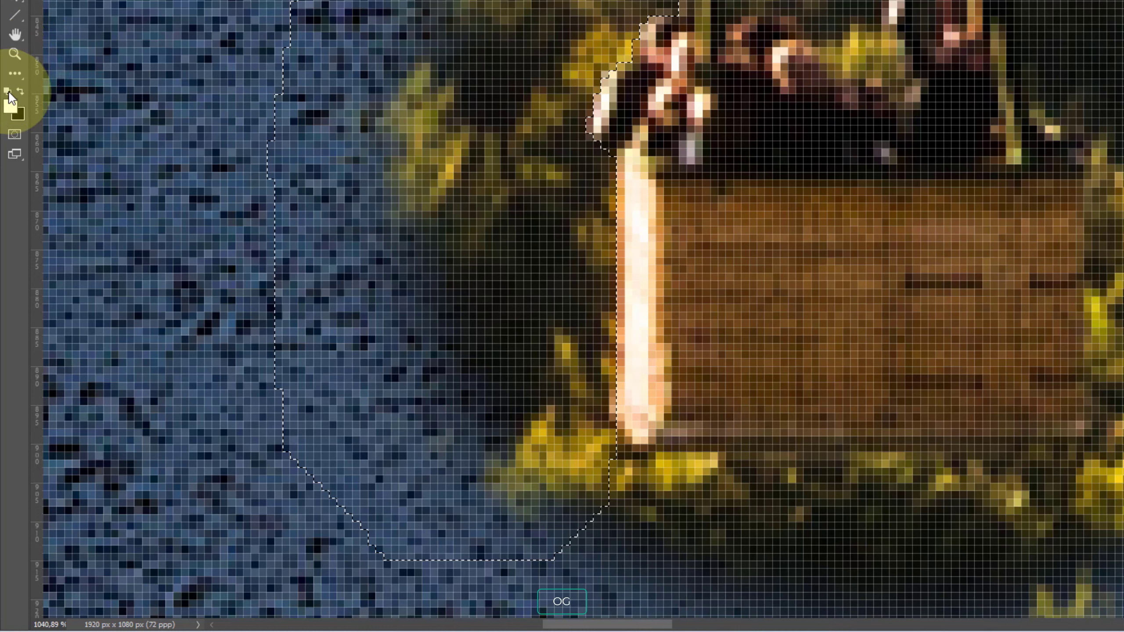
left_click(7, 91)
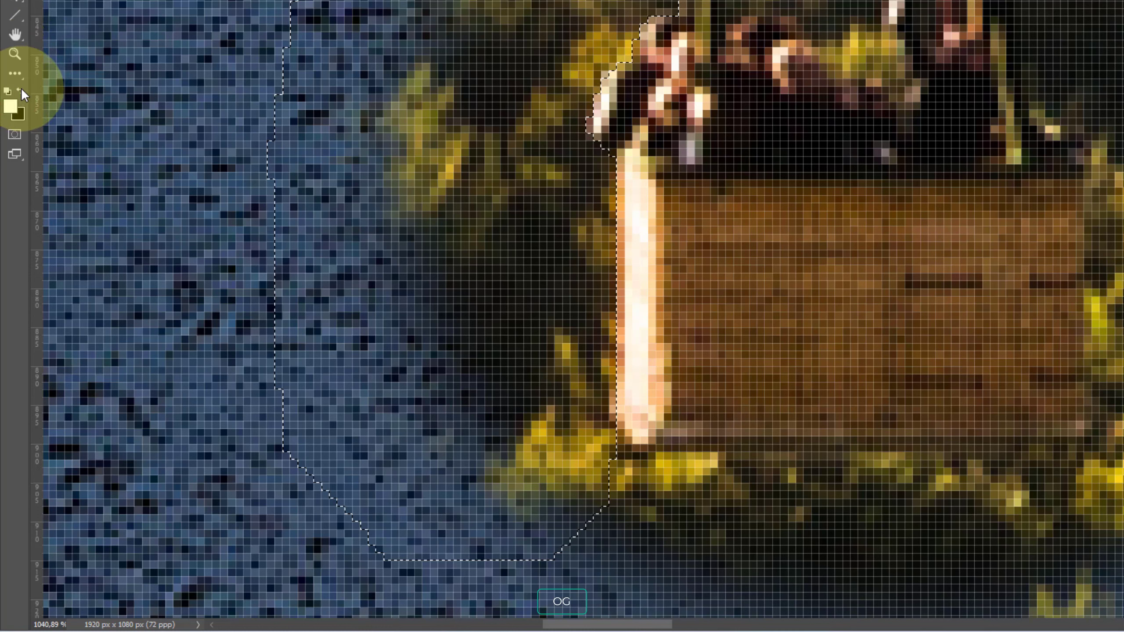
left_click(20, 90)
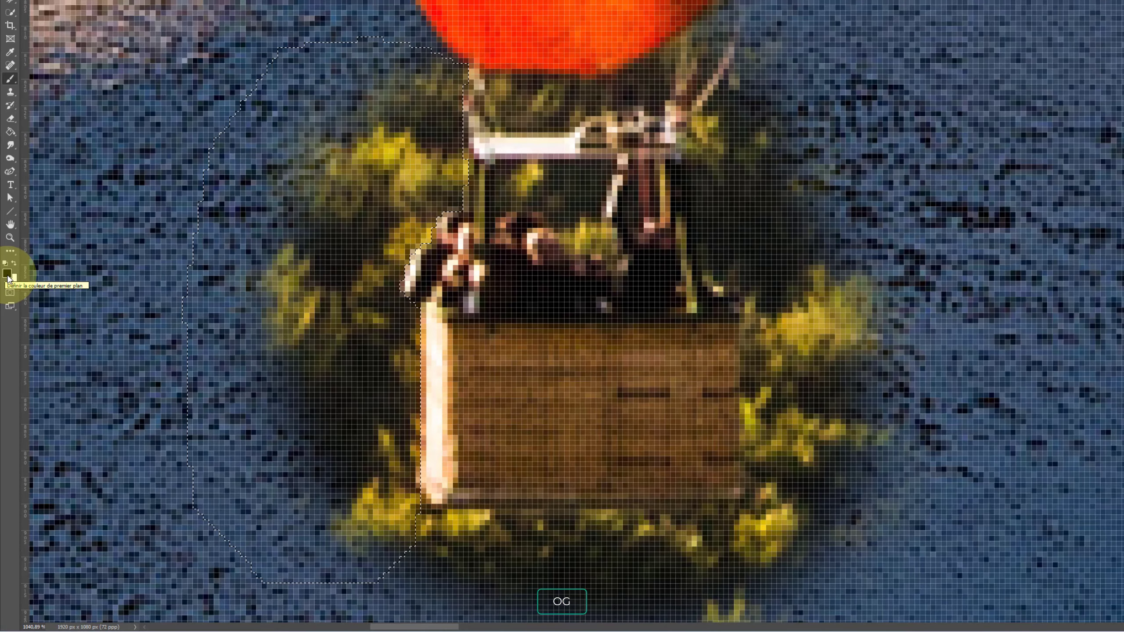
left_click(9, 108)
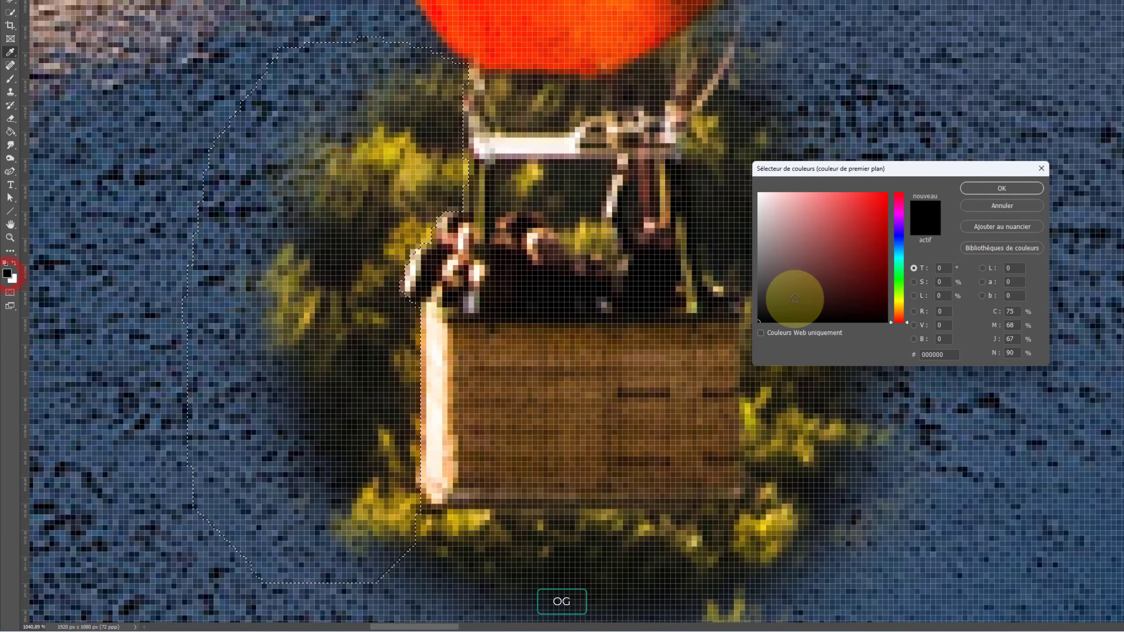
left_click(982, 188)
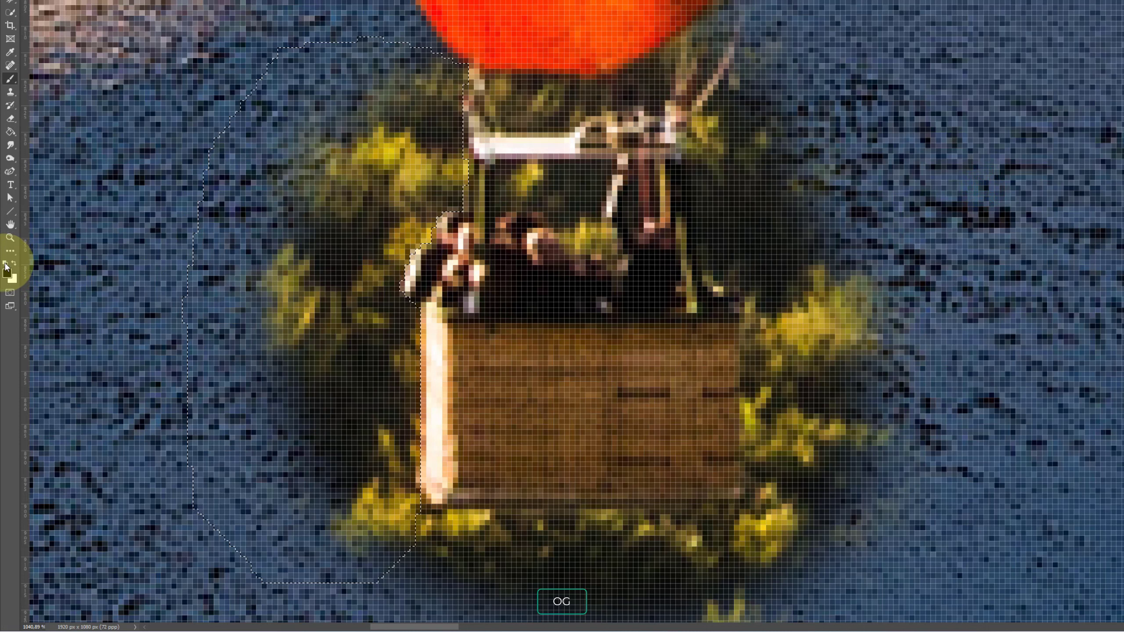
left_click_drag(271, 167, 296, 452)
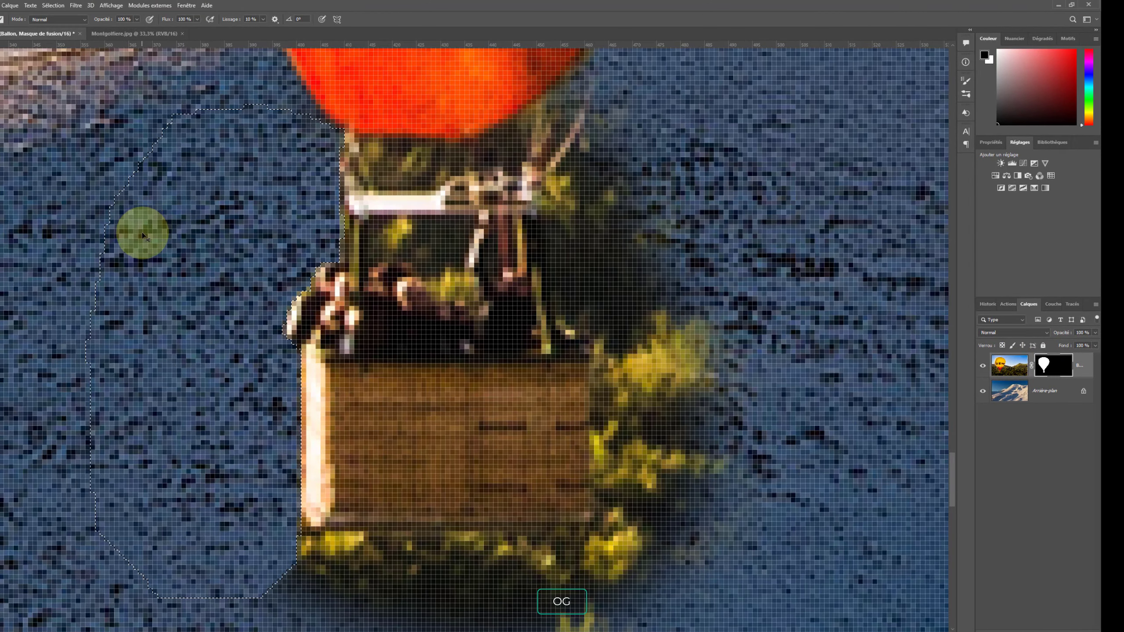
left_click(54, 6)
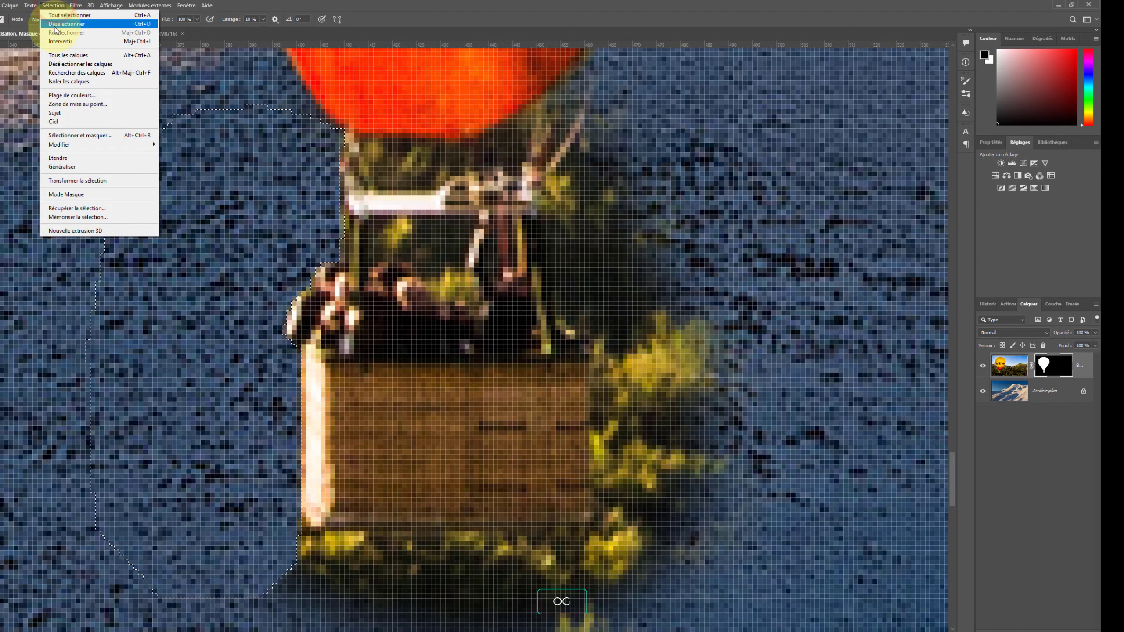
left_click(57, 24)
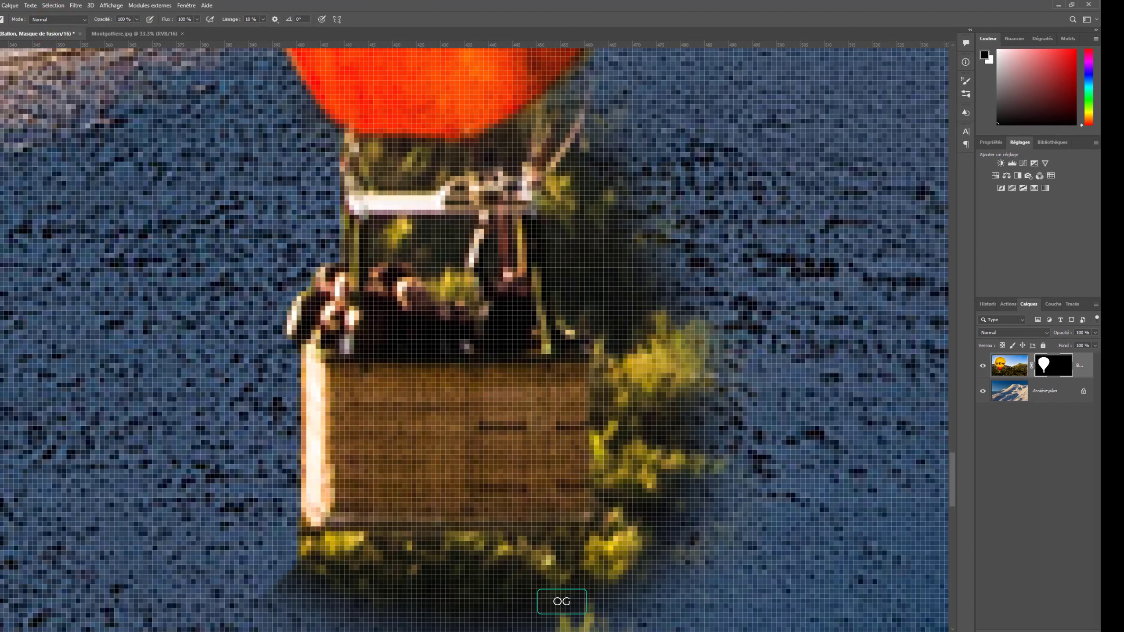
Step: Draw a Polygonal Lasso selection along the basket's bottom edge and around the leftover foliage beneath it
key("l")
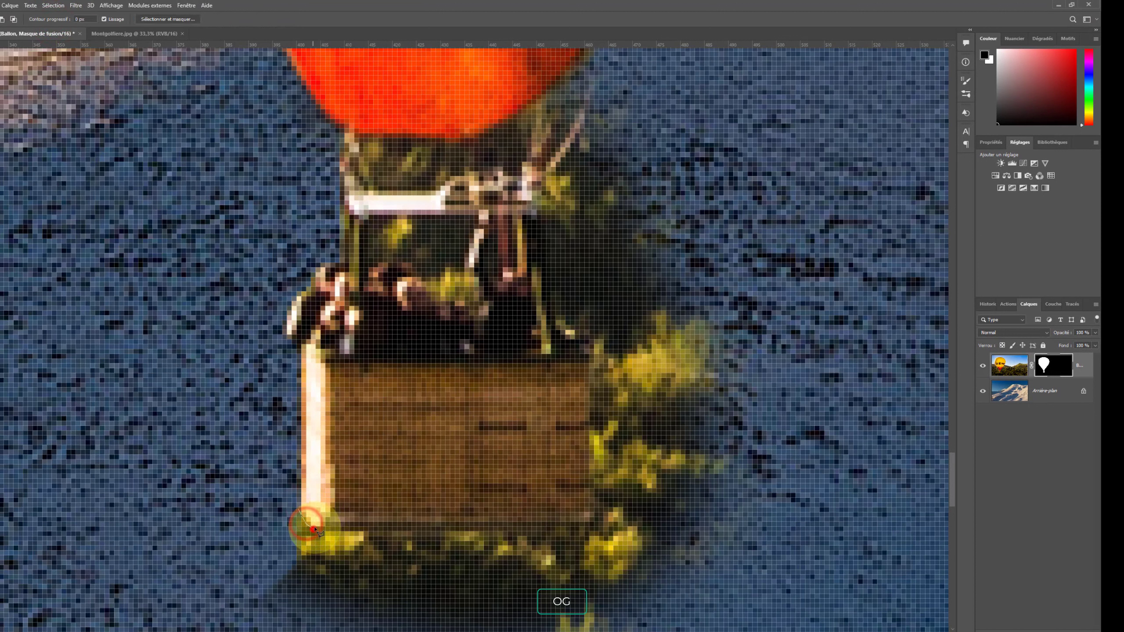
mouse_move(314, 529)
left_mouse_down()
mouse_move(591, 533)
mouse_move(725, 550)
mouse_move(718, 630)
mouse_move(710, 561)
left_mouse_up()
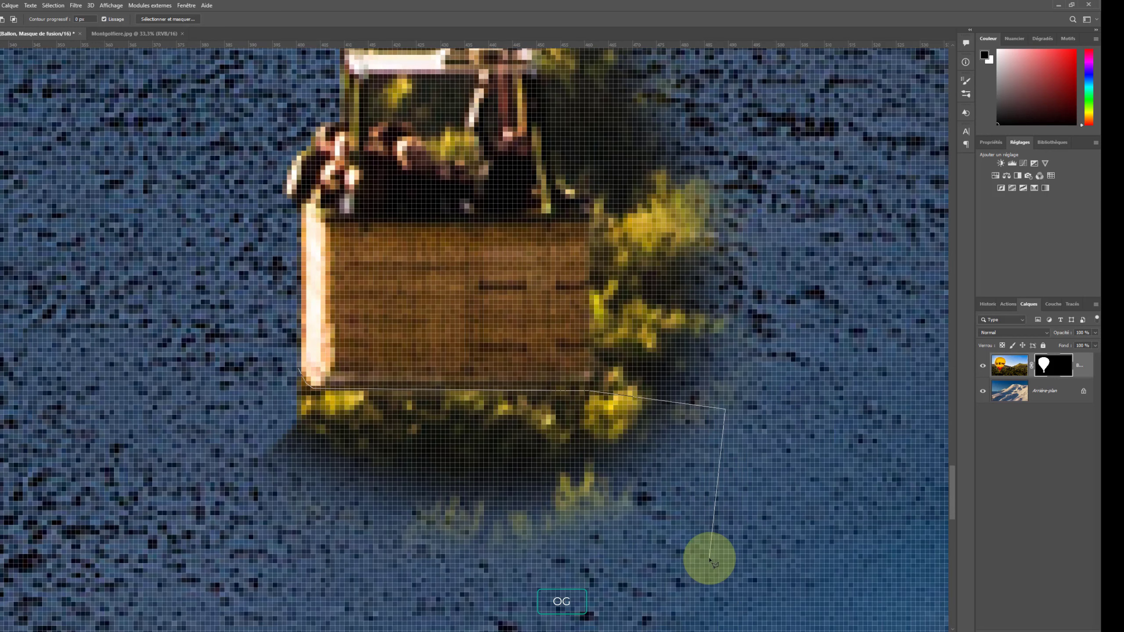
left_click(588, 599)
left_click(407, 593)
left_click(217, 511)
double_click(252, 374)
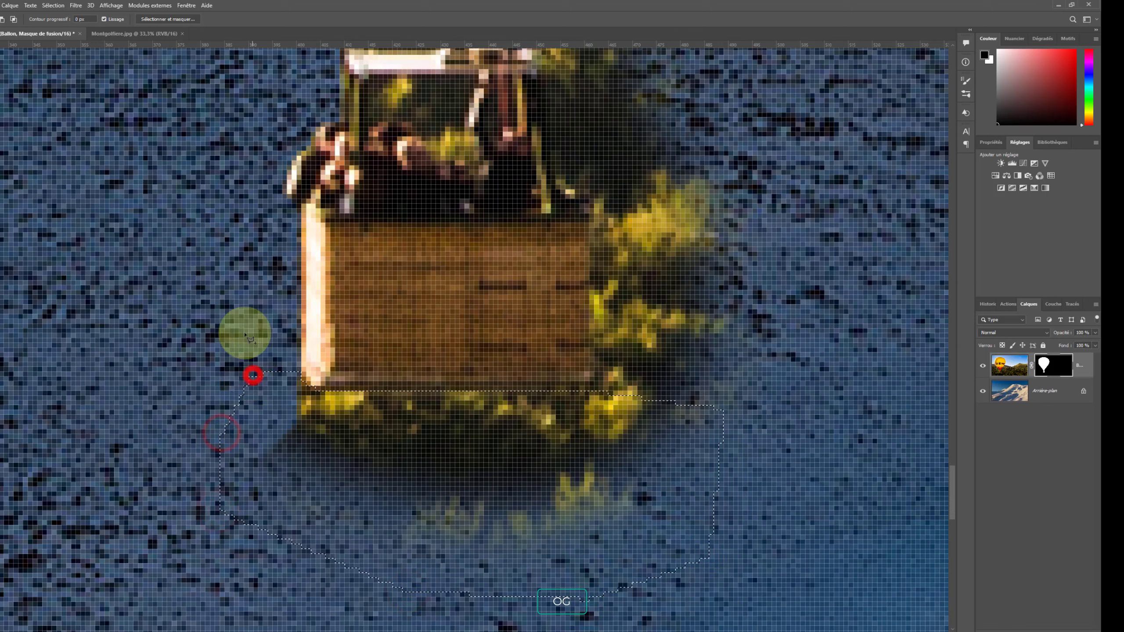
Step: Paint black on the mask inside the selection to hide the foliage under the basket, and deselect
key("b")
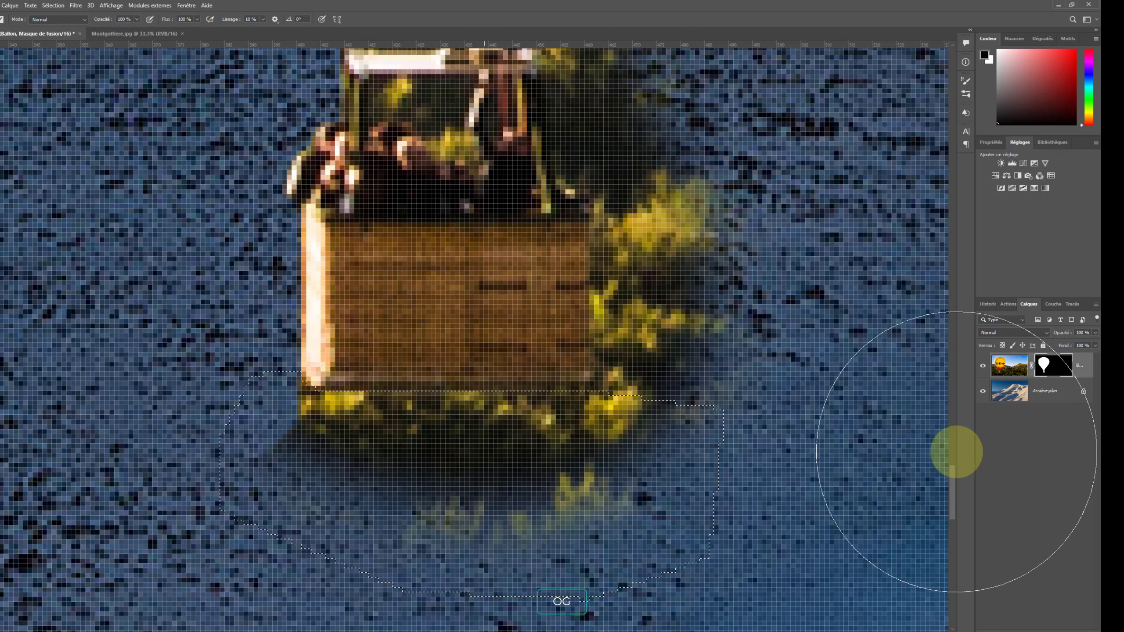
left_click_drag(435, 444, 214, 455)
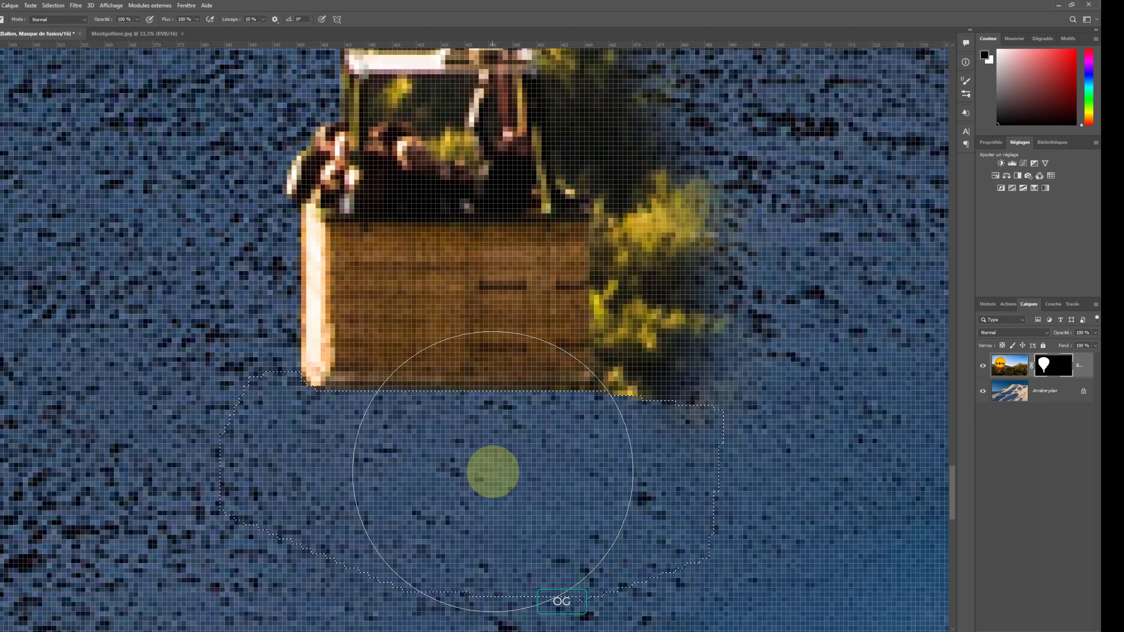
left_click_drag(497, 320, 405, 512)
left_click(54, 5)
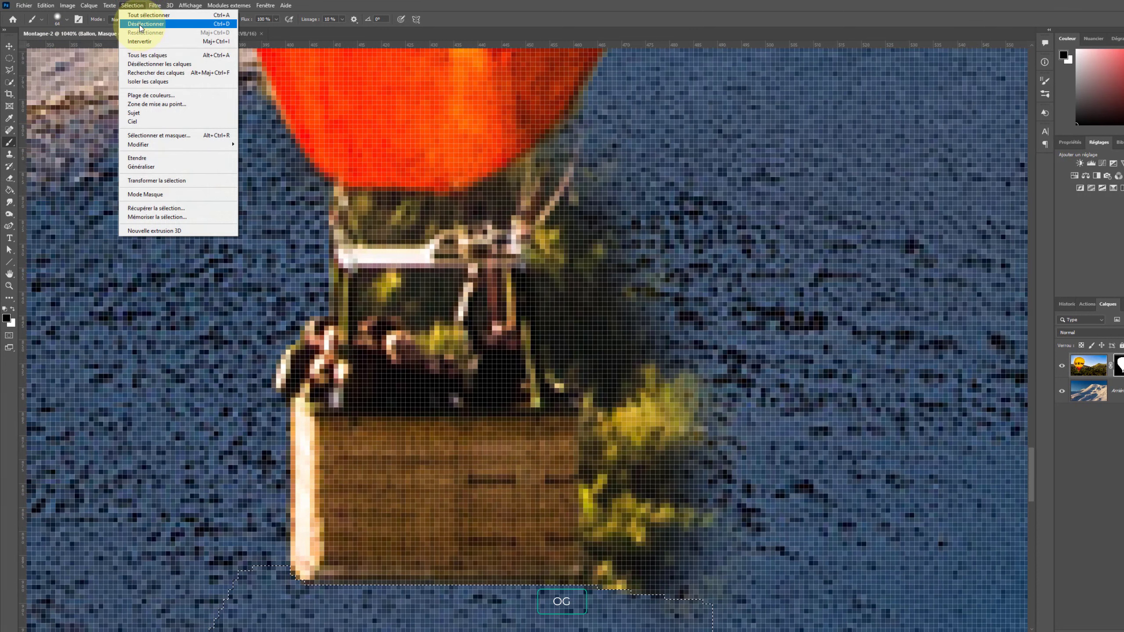
left_click(61, 23)
Step: Trace the basket's right edge upward from its lower corner with the Polygonal Lasso
left_click(10, 69)
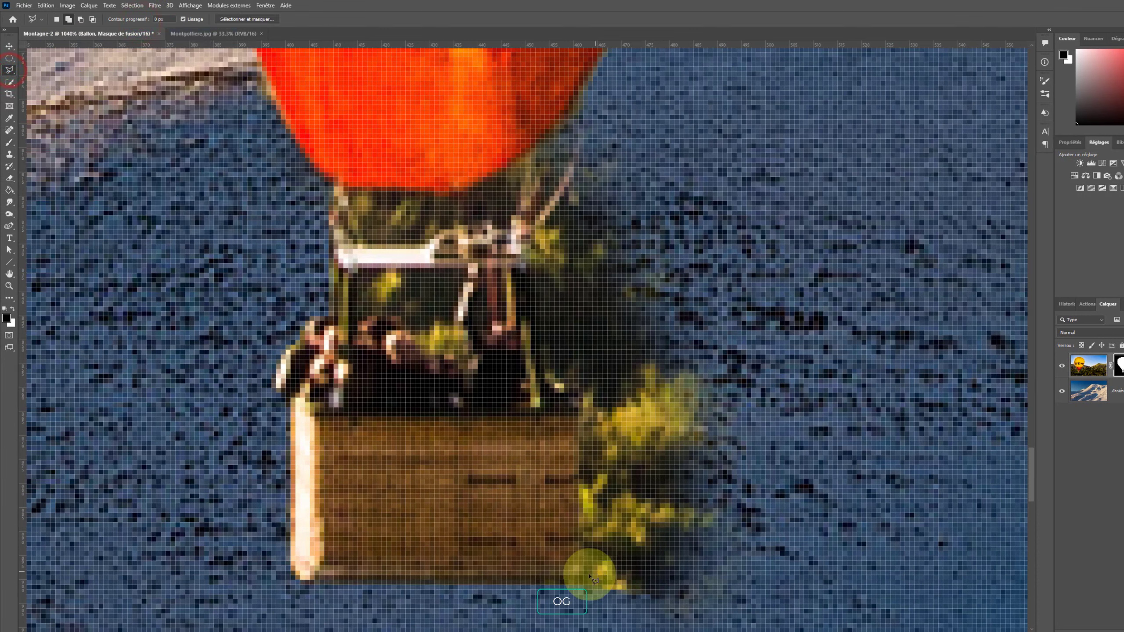
left_click(575, 586)
left_click(581, 537)
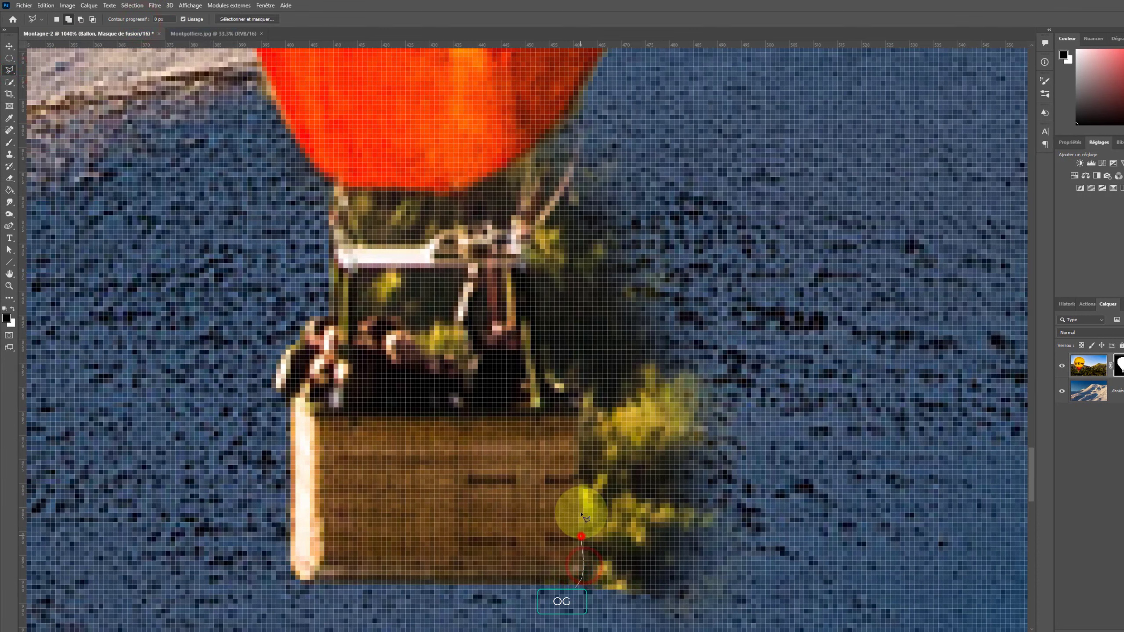
left_click(583, 459)
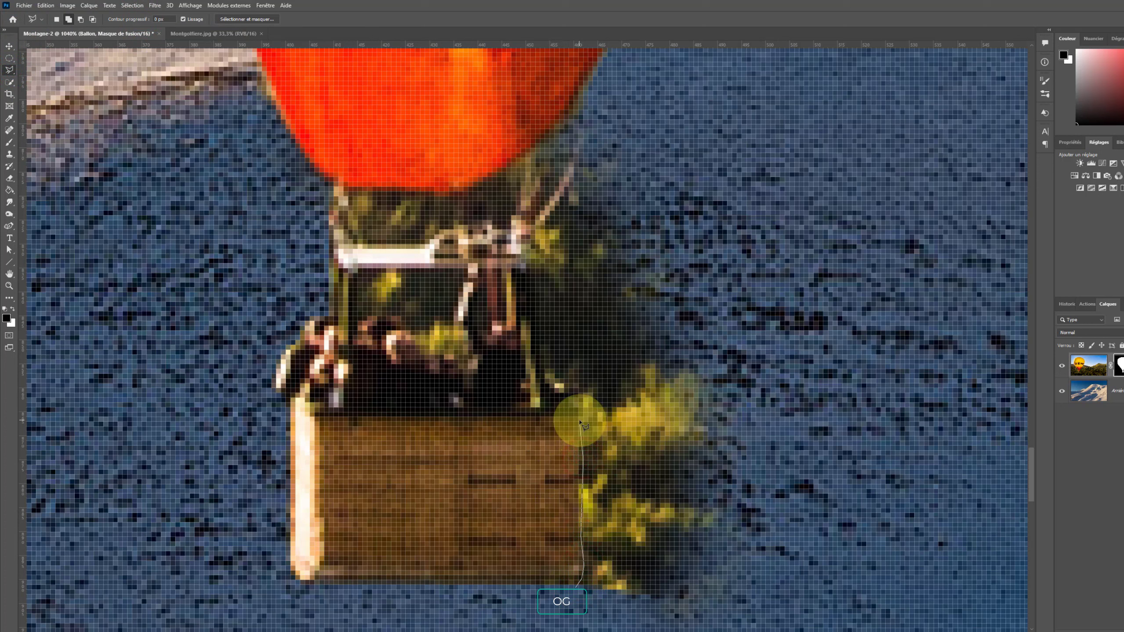
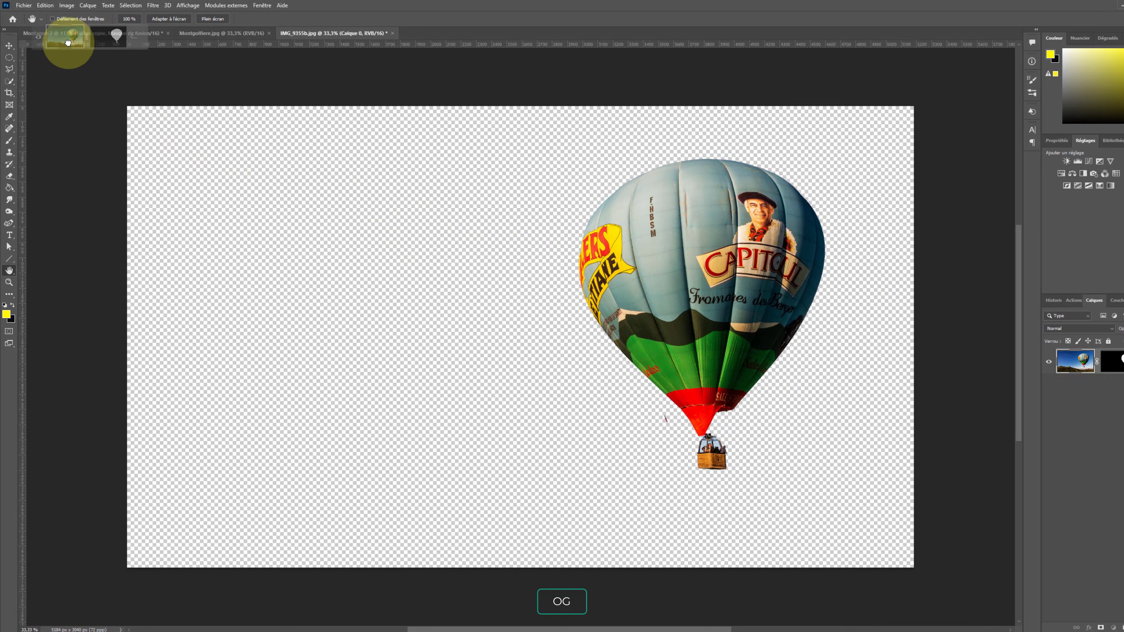
Step: Duplicate the masked balloon layer from IMG_9355b.jpg into the Montagne-2 document as Ballon 02
right_click(1109, 360)
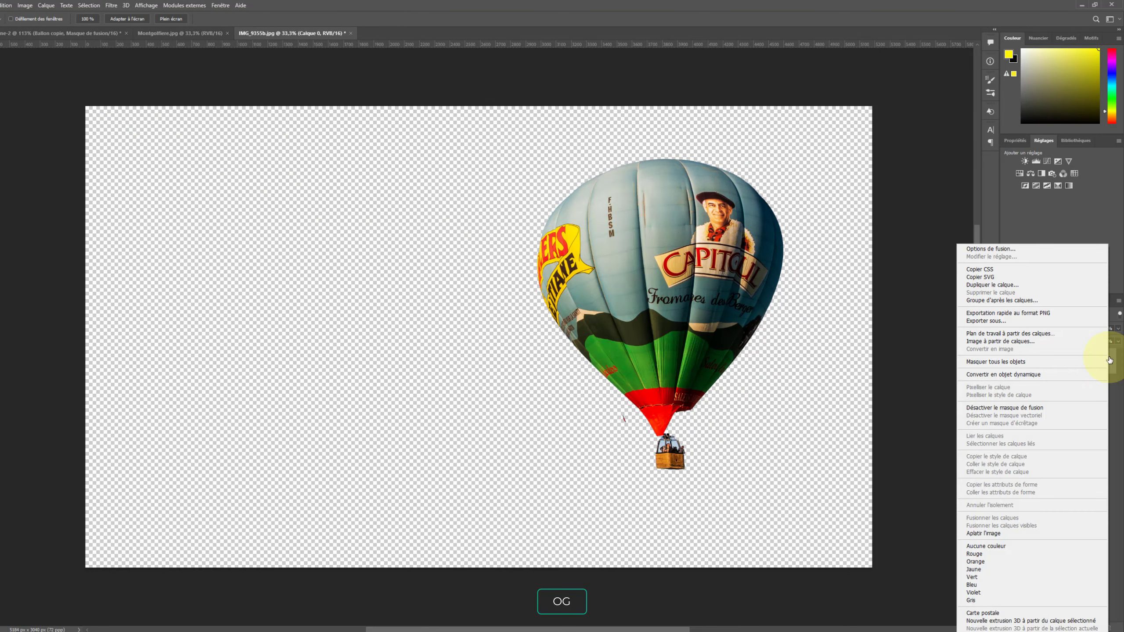
left_click(1014, 286)
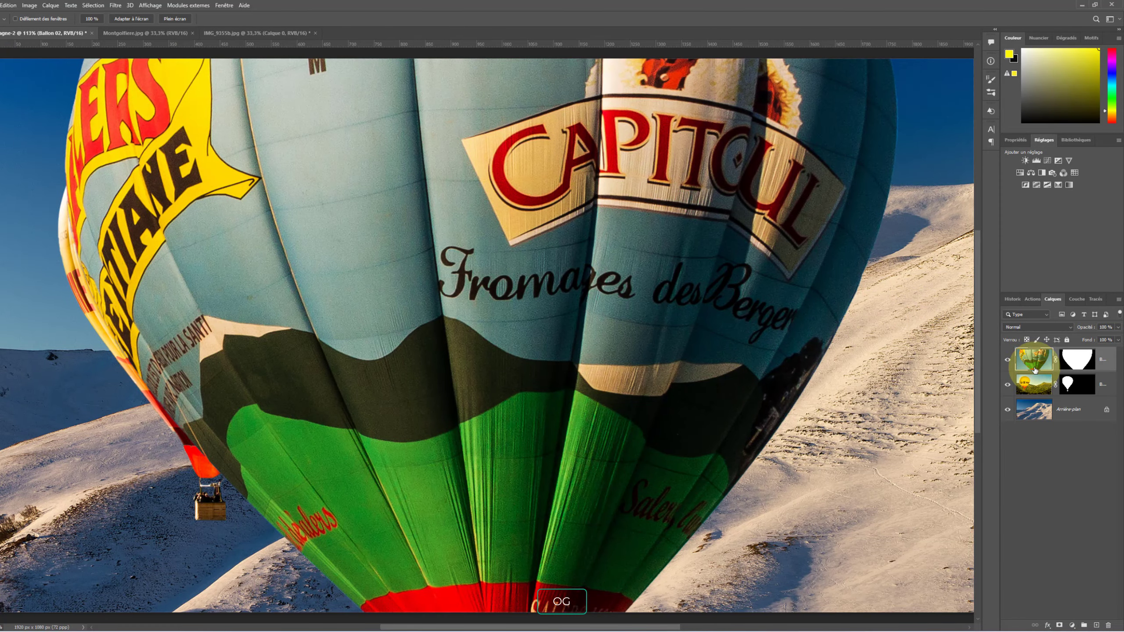
Step: Scale the Ballon 02 layer down to about 16.7 % and place it over the slope beside the mountain peak
left_click(599, 292, "alt")
left_click_drag(600, 293, 599, 292)
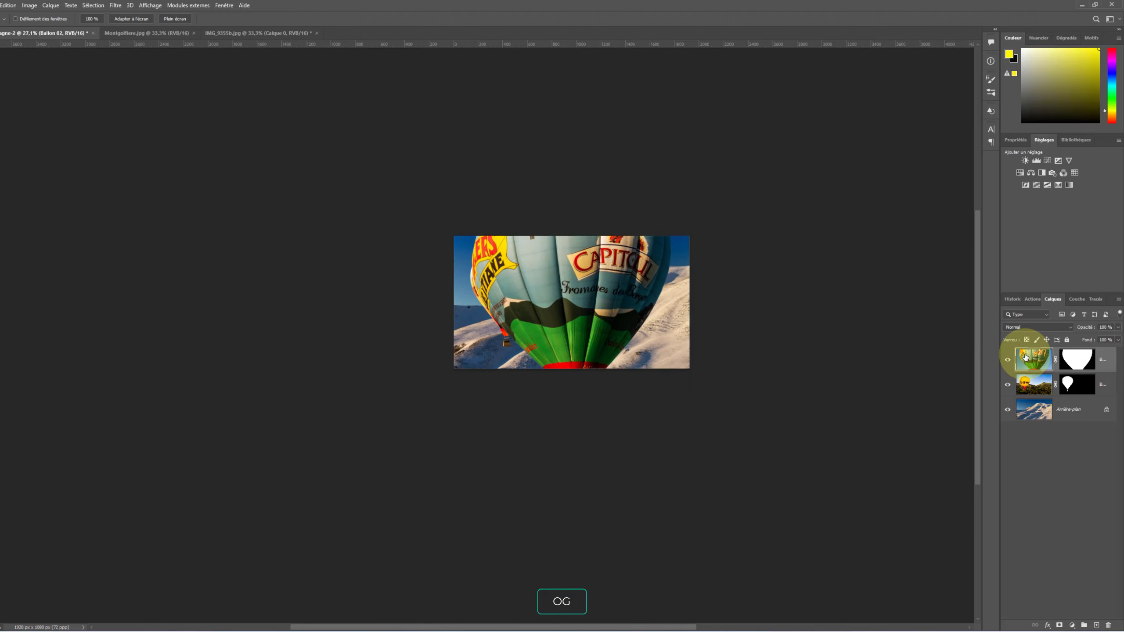
key("ctrl+t")
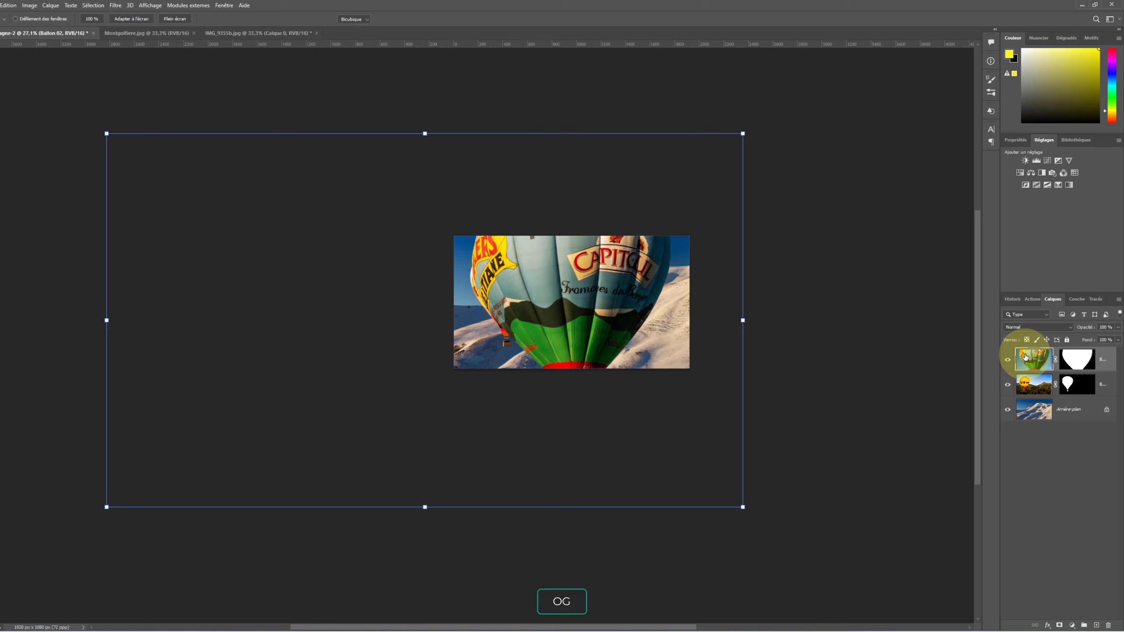
left_click_drag(107, 133, 301, 354)
left_click_drag(362, 416, 539, 297)
left_click_drag(720, 377, 660, 321)
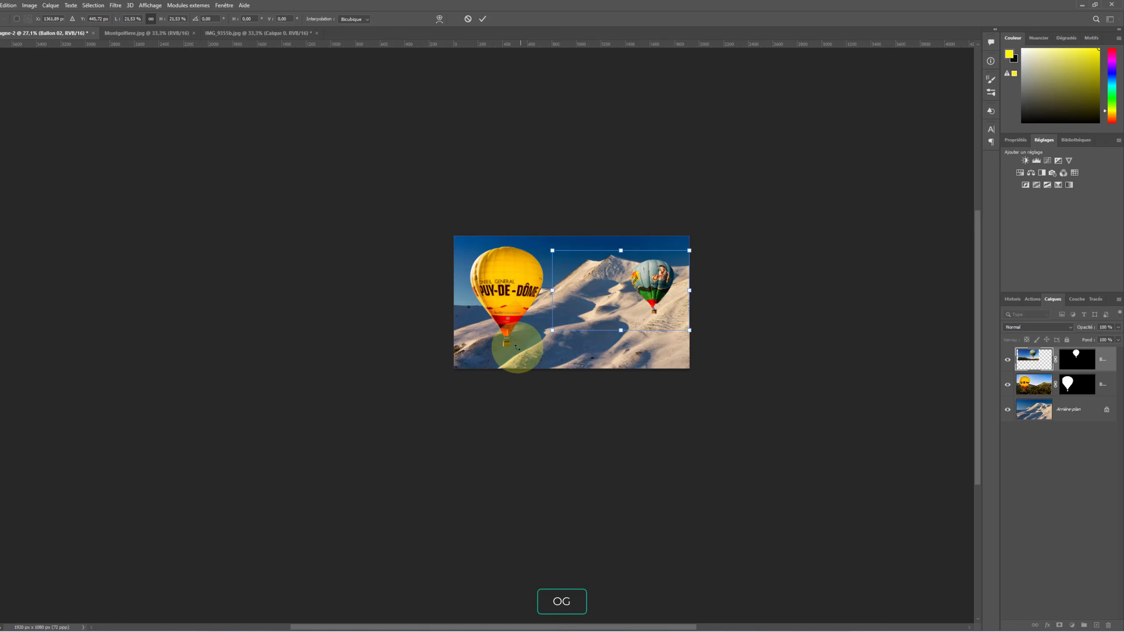
left_click_drag(556, 335, 575, 328)
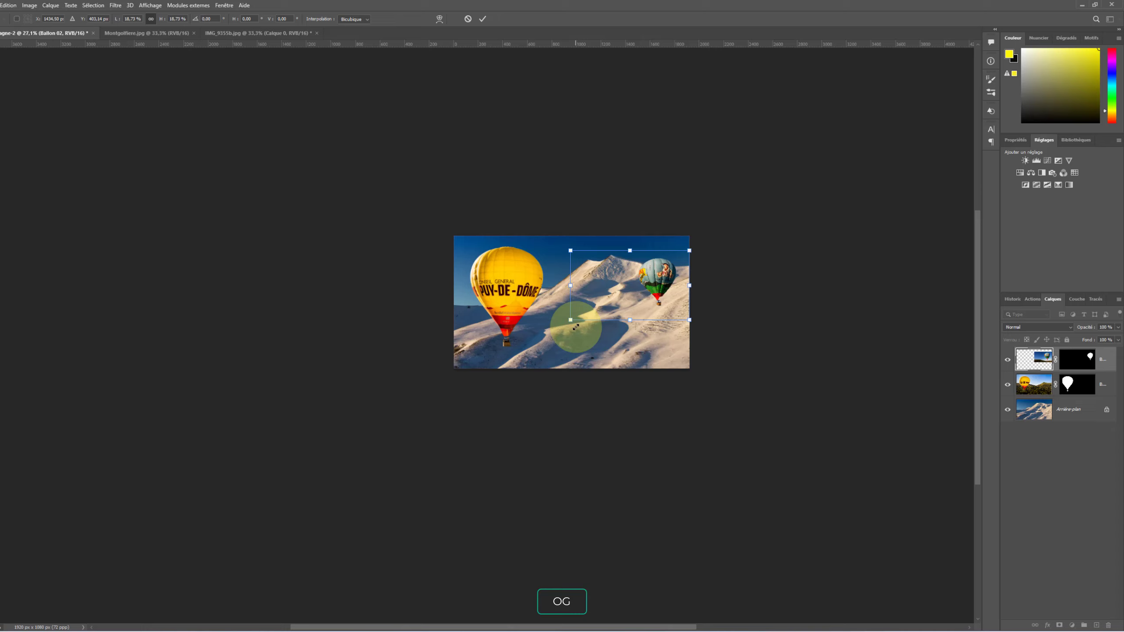
key("Return")
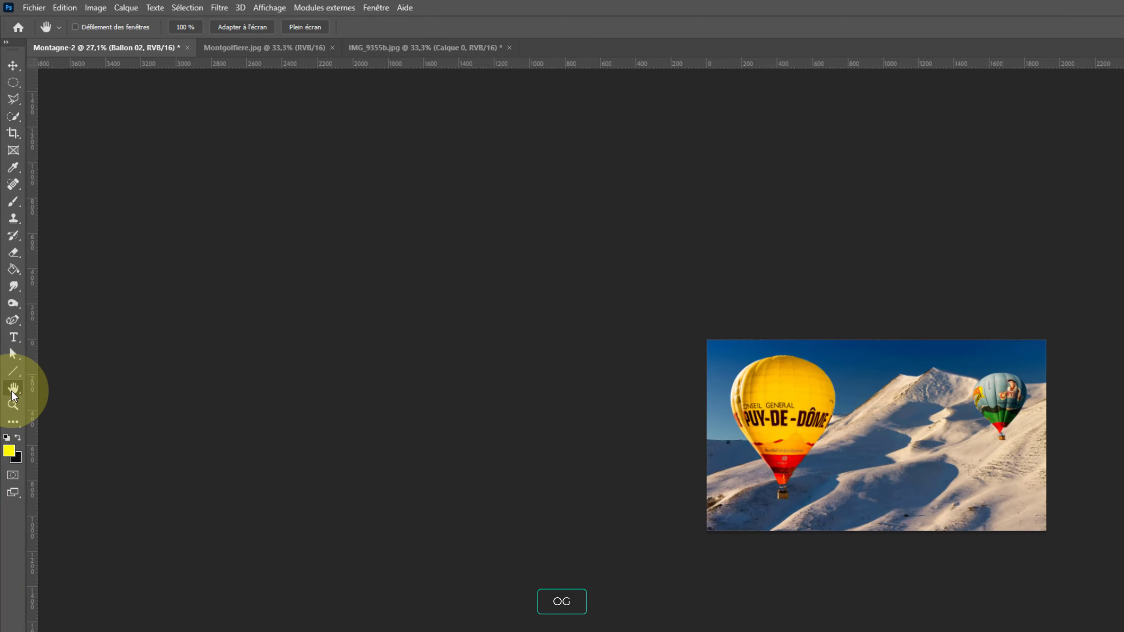
Step: Paint black on the Ballon 02 mask over the sky remnants between the basket's ropes
double_click(13, 388)
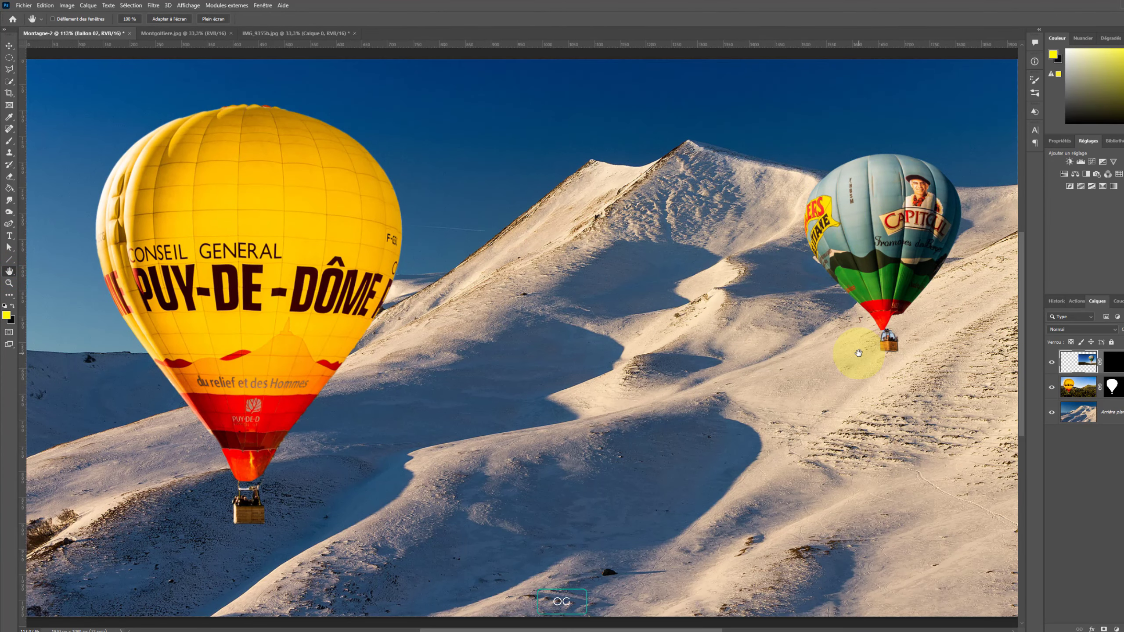
left_click(9, 283)
left_click_drag(906, 345, 985, 343)
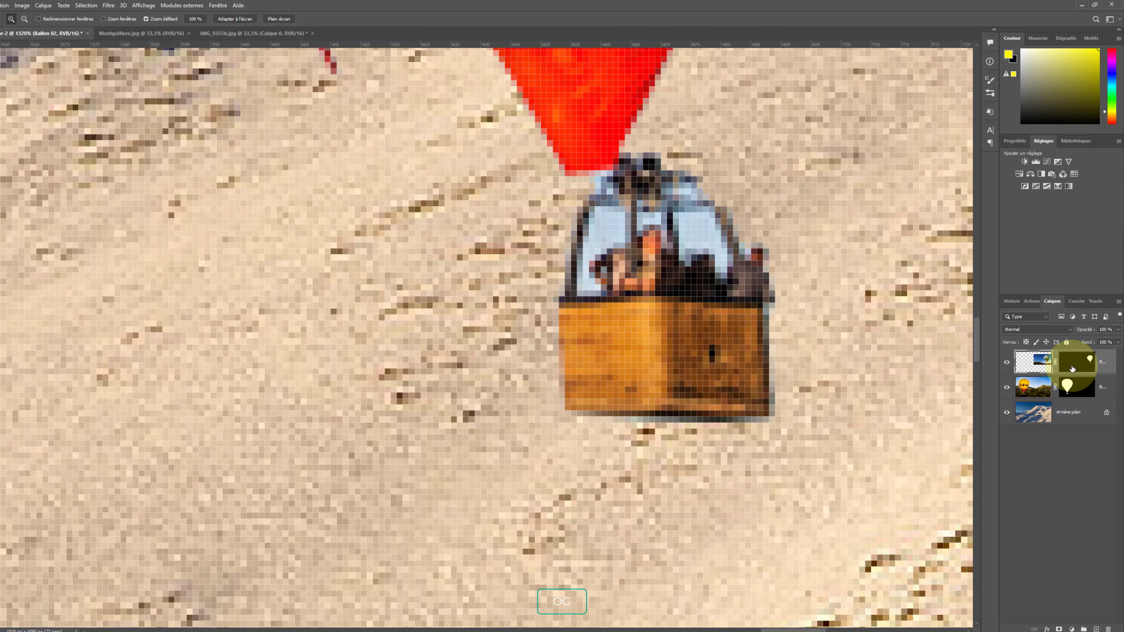
left_click(1071, 367)
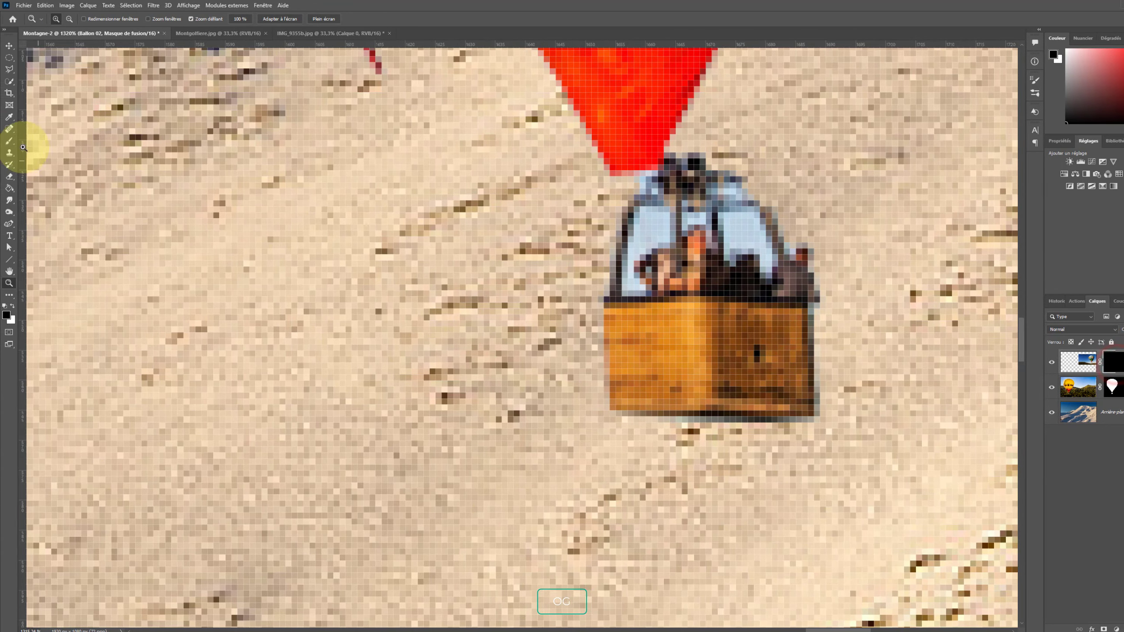
left_click(9, 141)
mouse_move(633, 229)
left_mouse_down()
mouse_move(623, 229)
mouse_move(638, 216)
mouse_move(628, 275)
mouse_move(641, 290)
mouse_move(627, 287)
mouse_move(626, 233)
mouse_move(639, 203)
mouse_move(668, 208)
mouse_move(639, 250)
mouse_move(654, 210)
mouse_move(640, 252)
mouse_move(650, 211)
mouse_move(640, 179)
mouse_move(757, 224)
mouse_move(690, 208)
mouse_move(692, 233)
mouse_move(686, 221)
mouse_move(720, 213)
mouse_move(728, 259)
mouse_move(752, 239)
mouse_move(737, 224)
mouse_move(653, 192)
mouse_move(635, 289)
mouse_move(785, 220)
mouse_move(743, 208)
mouse_move(771, 246)
mouse_move(661, 252)
left_mouse_up()
double_click(9, 271)
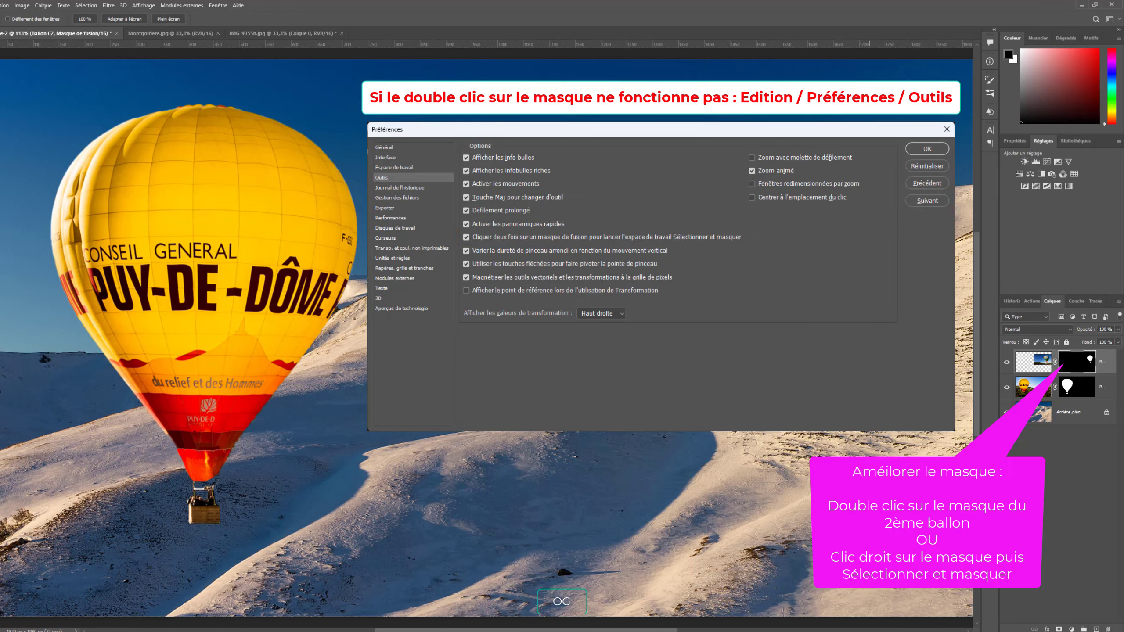
Step: Refine the Ballon 02 mask with smoothing 1 and edge shift -20 % into a new masked layer, and delete the original layer
double_click(1072, 362)
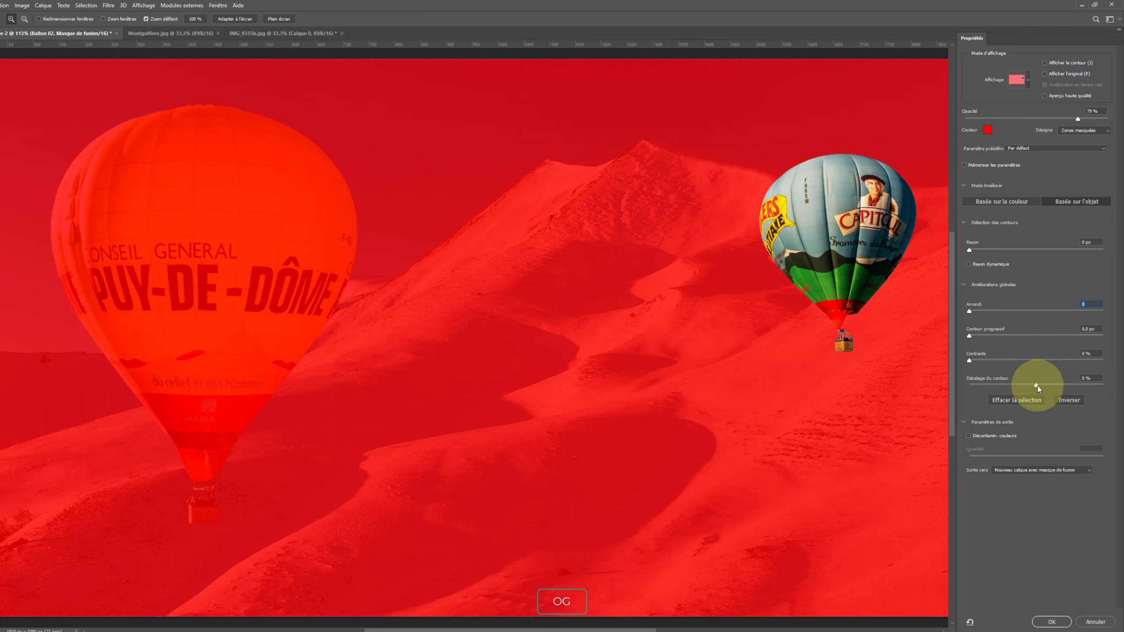
left_click_drag(1038, 388, 1025, 386)
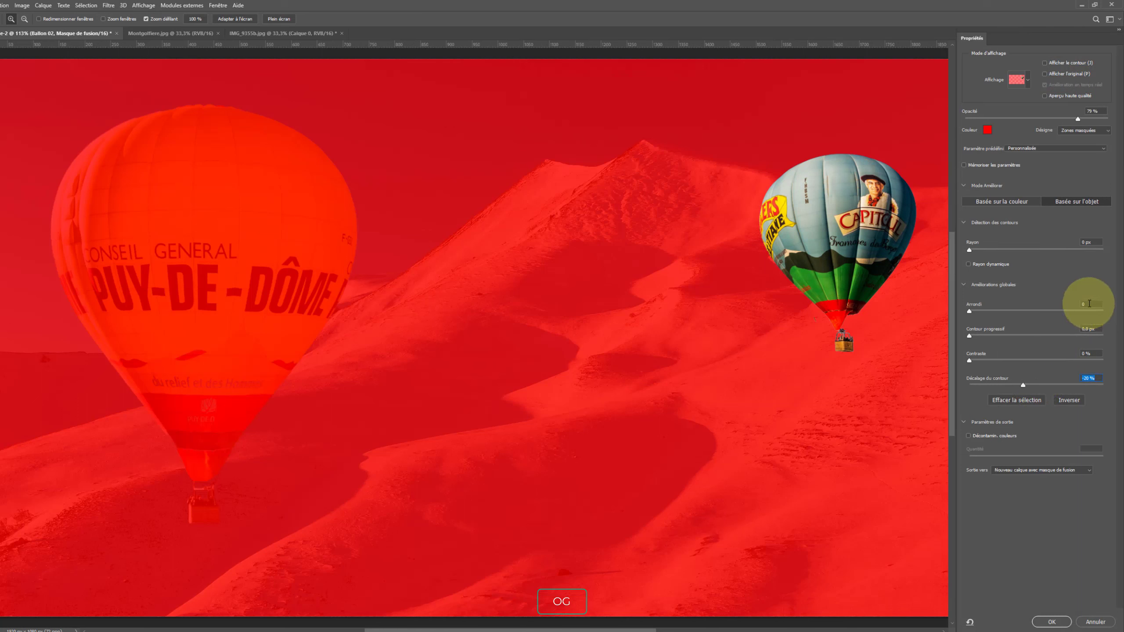
left_click(1090, 303)
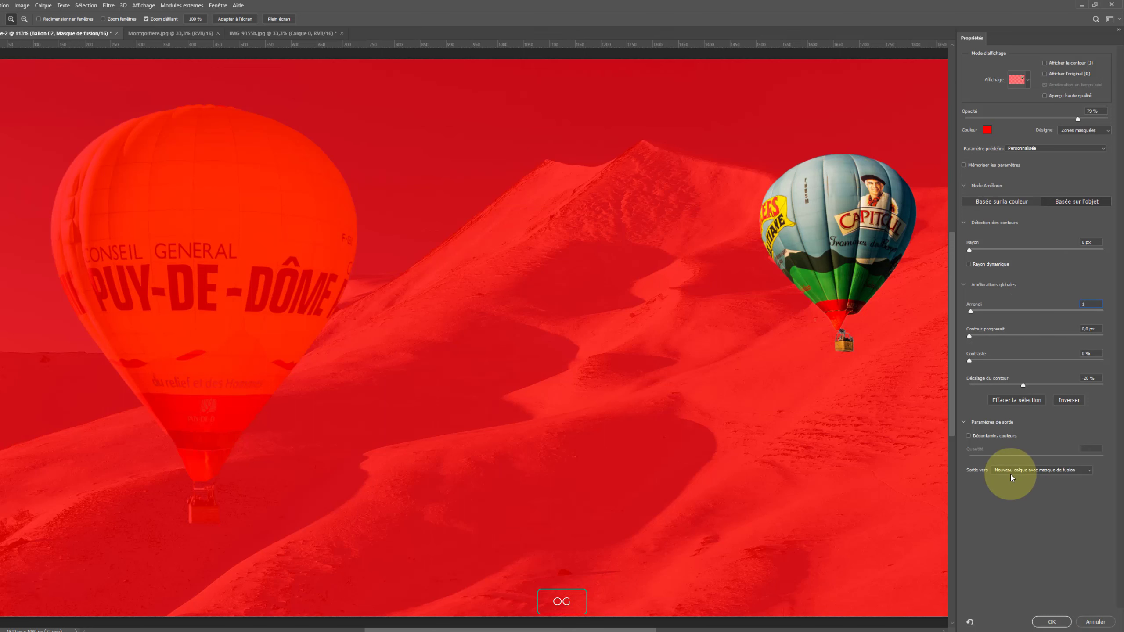
left_click(1052, 622)
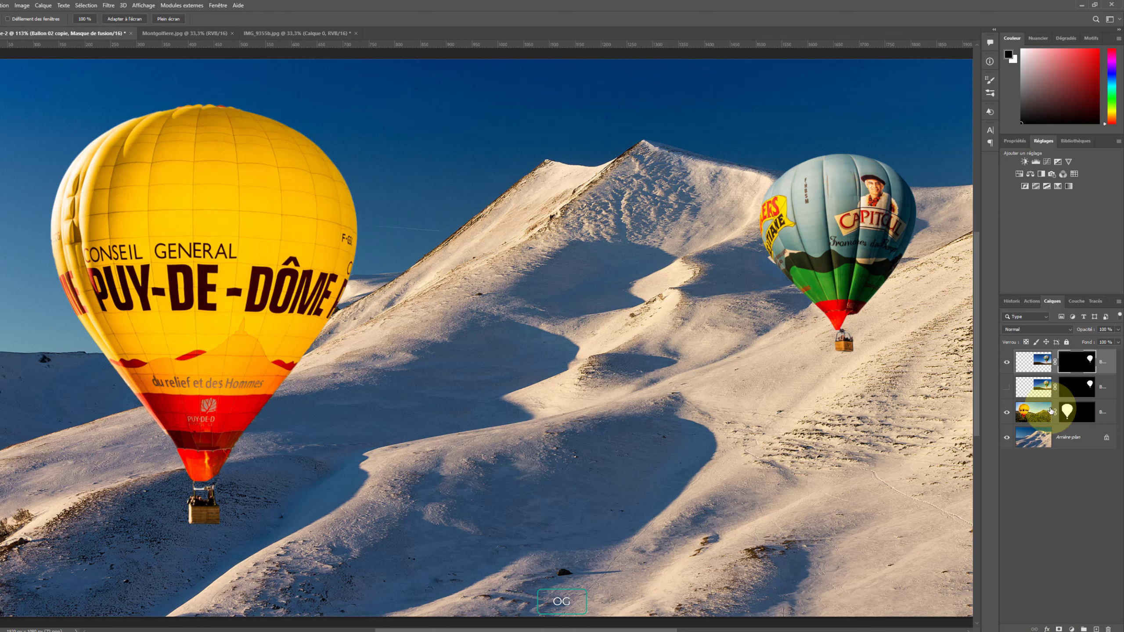
left_click(1032, 386)
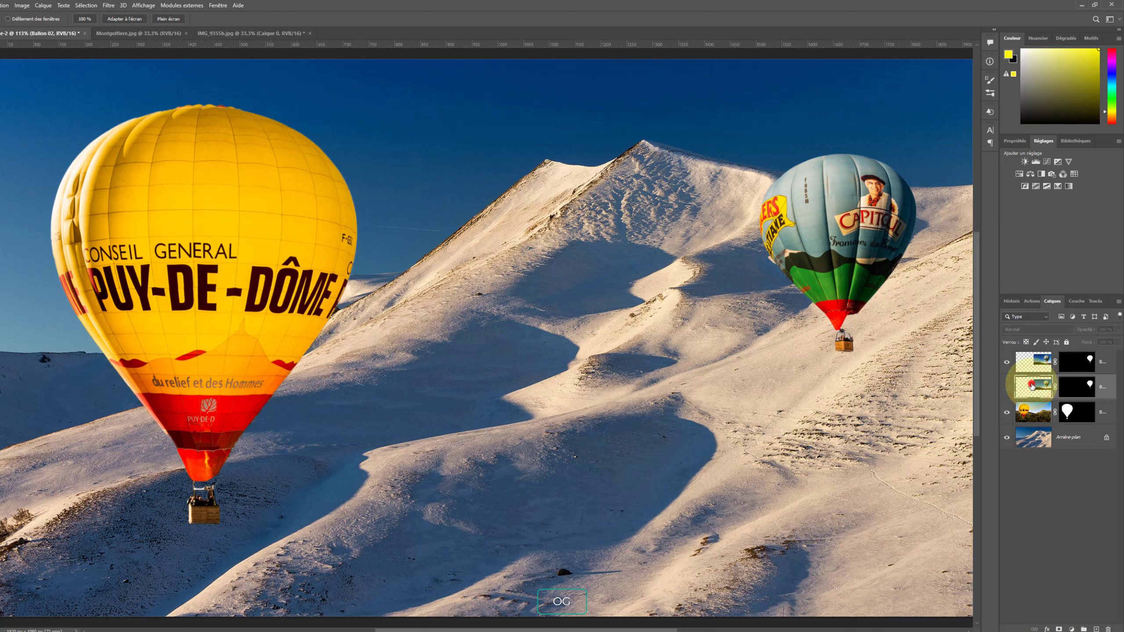
left_click_drag(1032, 385, 1109, 628)
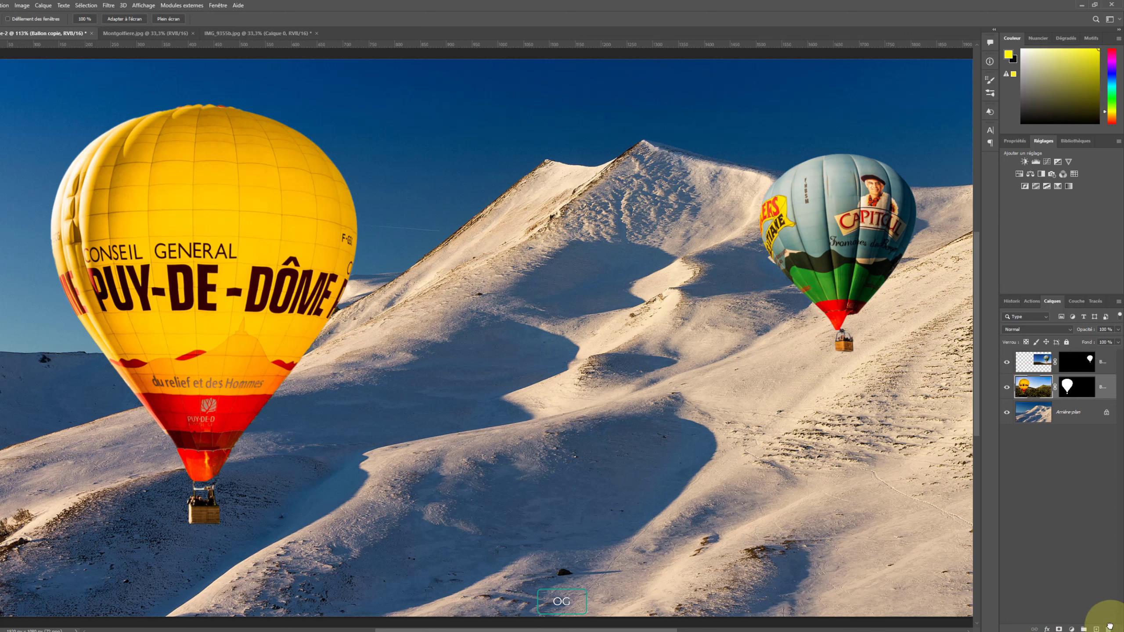
Step: Isolate the mountain background and redisplay the two balloon layers one at a time to review the montage
left_click(1006, 412, "alt")
left_click(1022, 415)
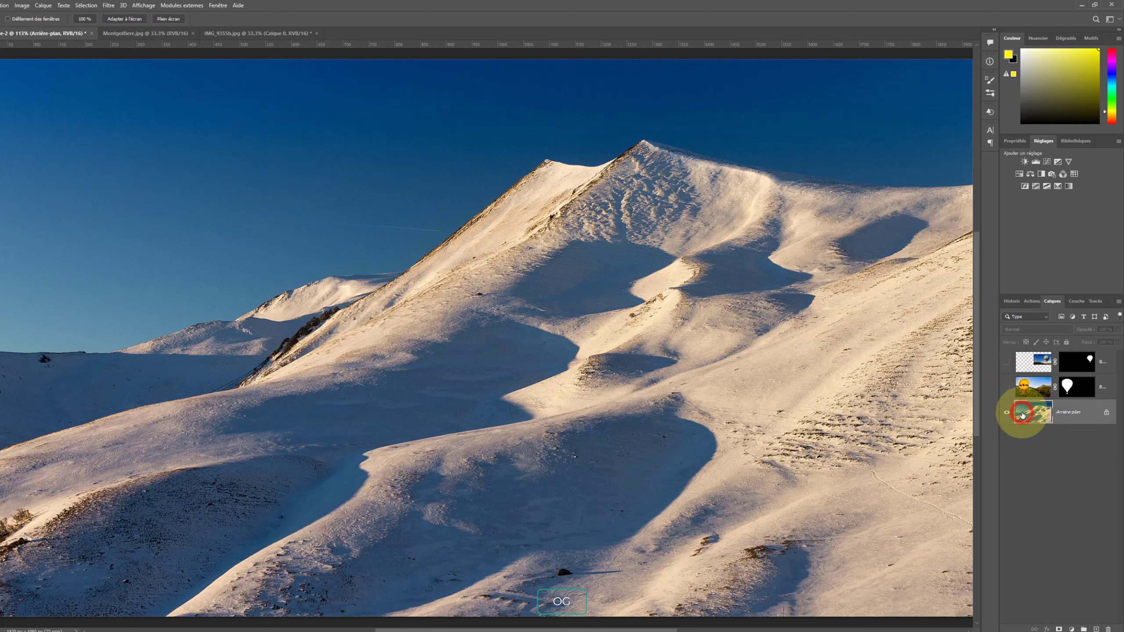
left_click(1005, 387)
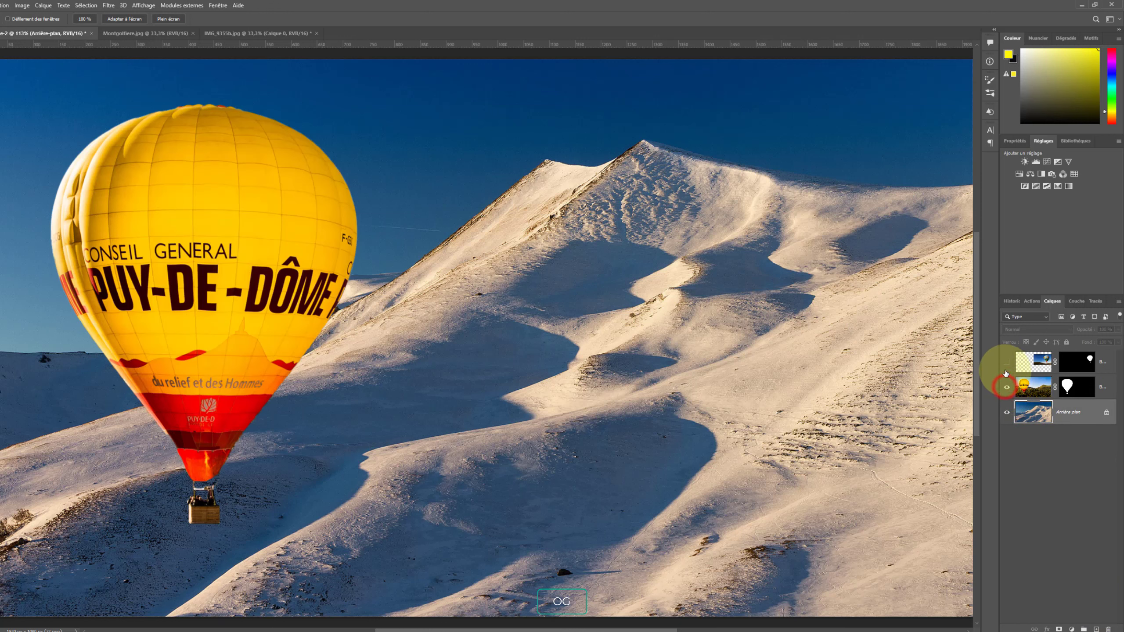
left_click(1007, 362)
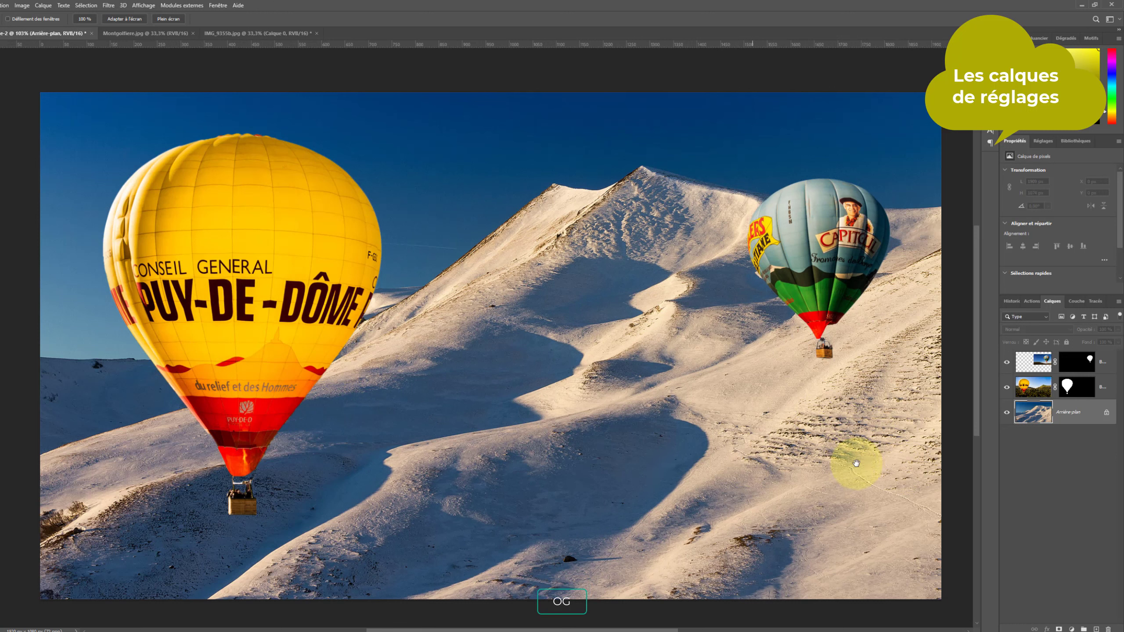
Step: Add a Hue/Saturation (Teinte/Saturation) adjustment layer directly above the yellow balloon layer
left_click(1020, 386)
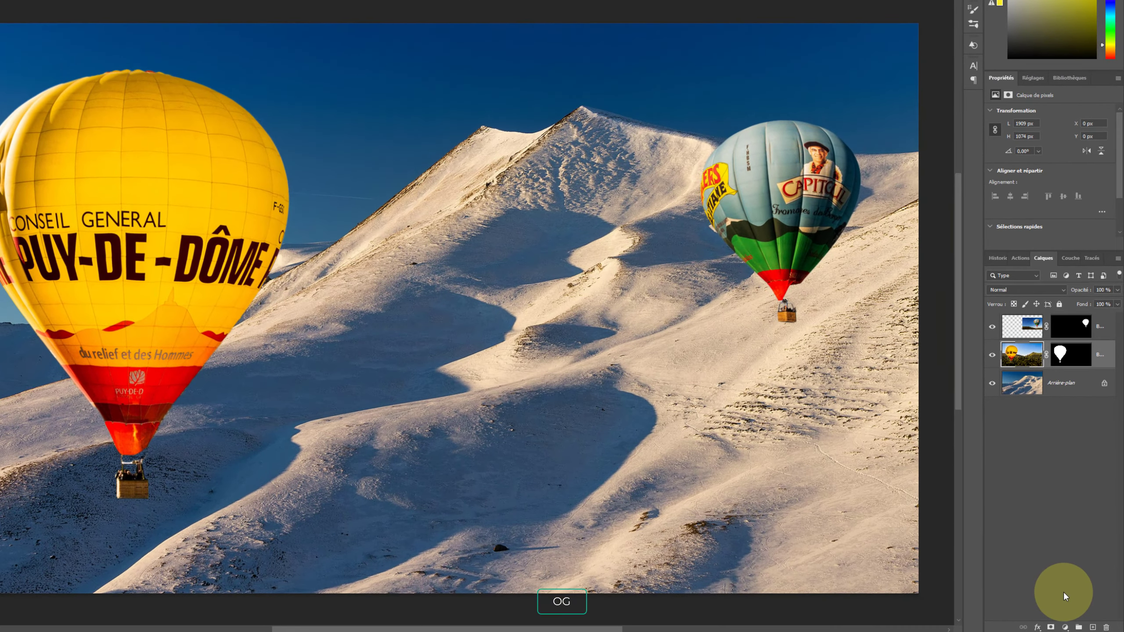
left_click(1066, 628)
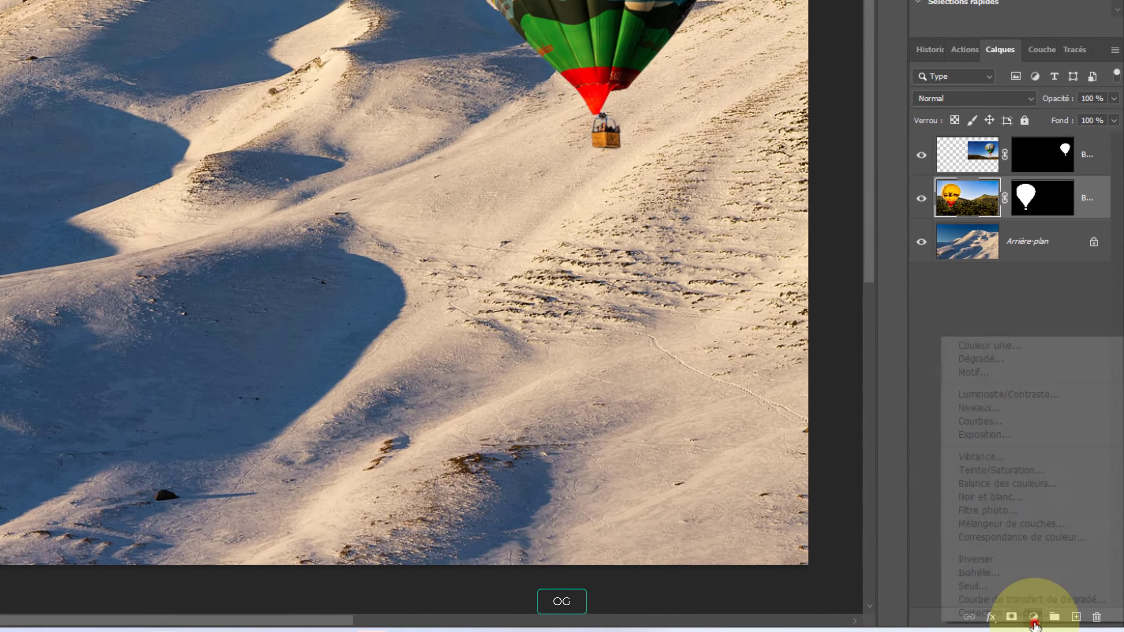
left_click(1034, 622)
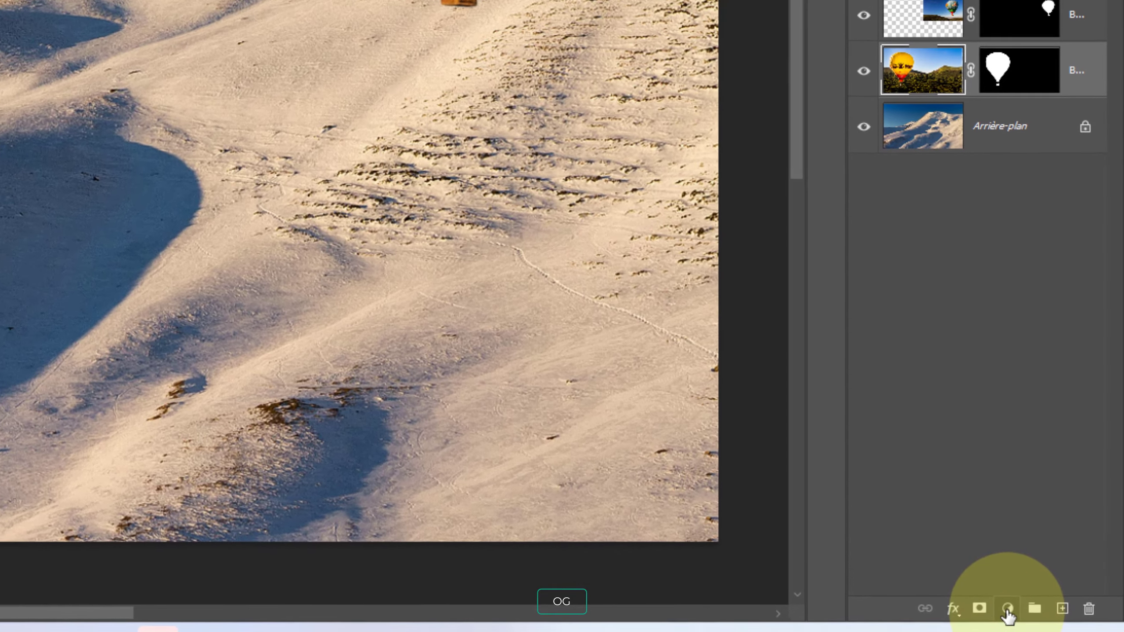
left_click(1007, 614)
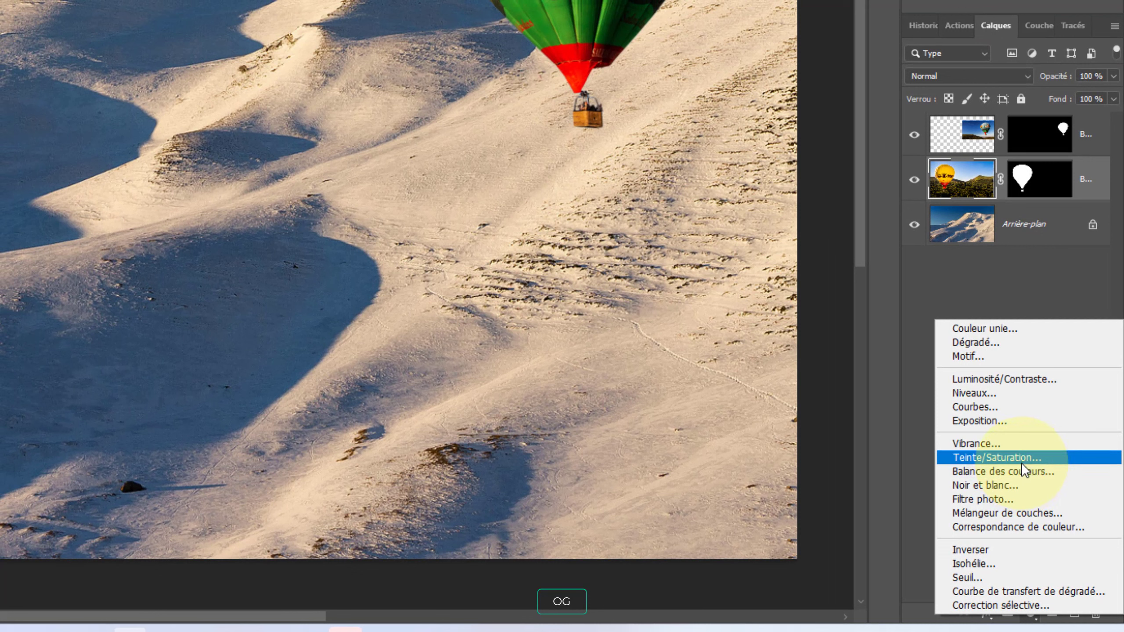
left_click(1021, 459)
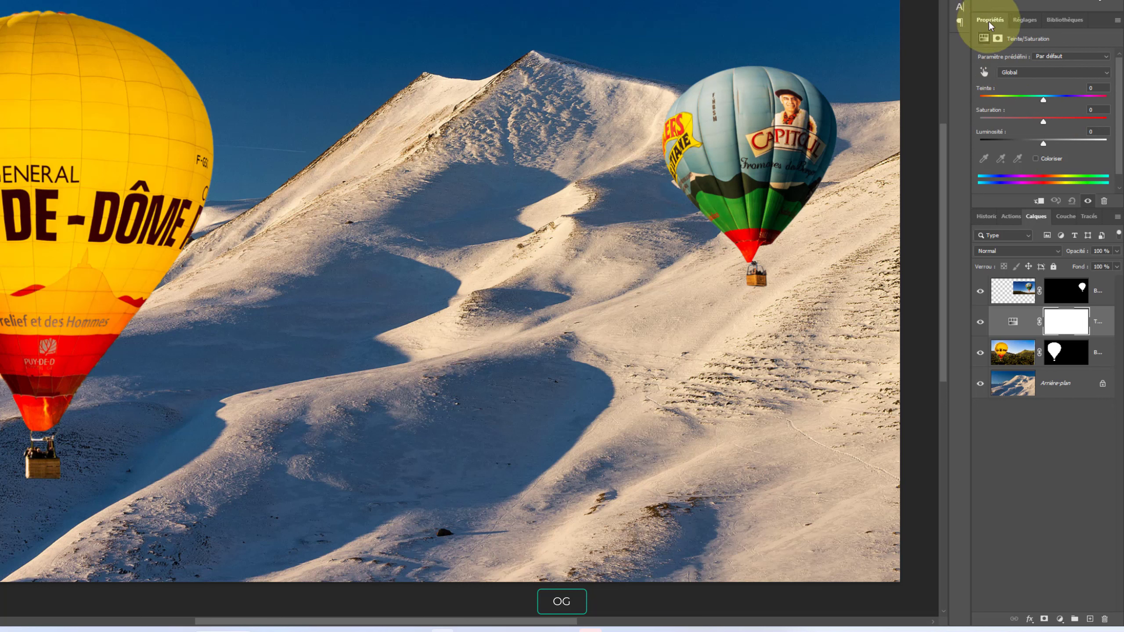
Step: Try a hue of +7 on the unclipped Hue/Saturation adjustment layer
left_click(1013, 322)
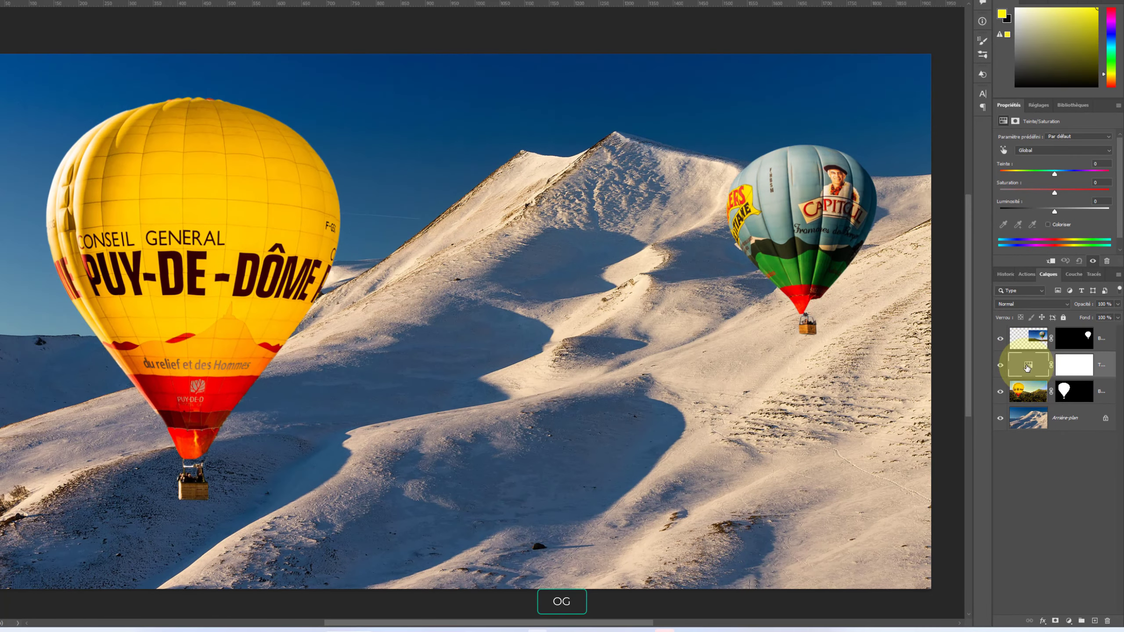
left_click(1027, 366)
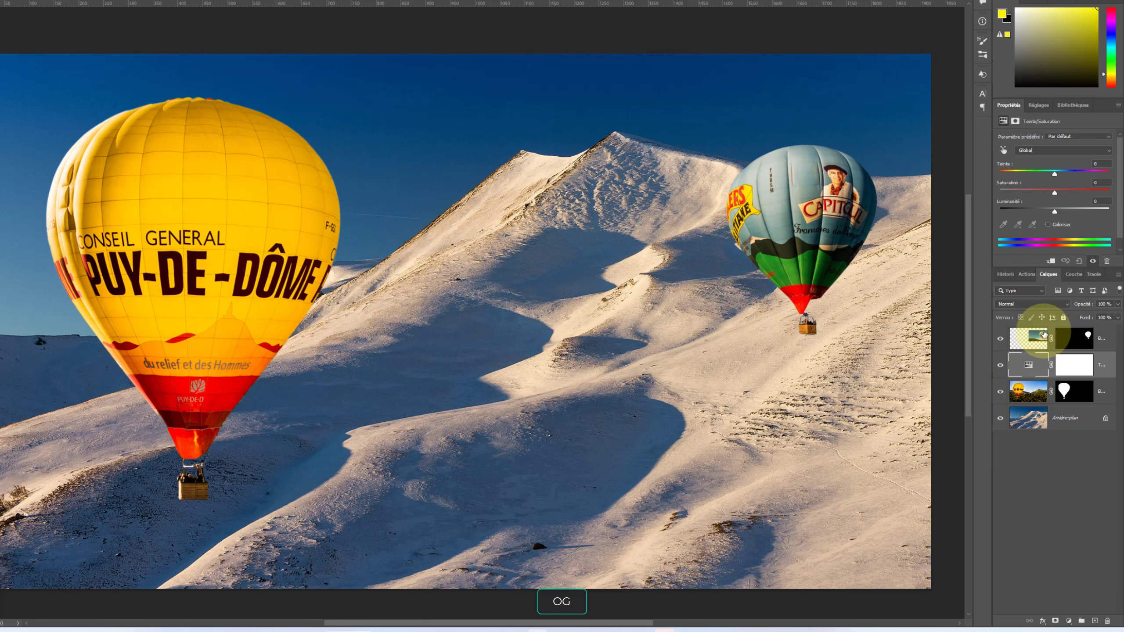
mouse_move(1056, 177)
left_mouse_down()
mouse_move(1011, 176)
mouse_move(1104, 180)
mouse_move(960, 181)
mouse_move(1097, 183)
mouse_move(1053, 190)
left_mouse_up()
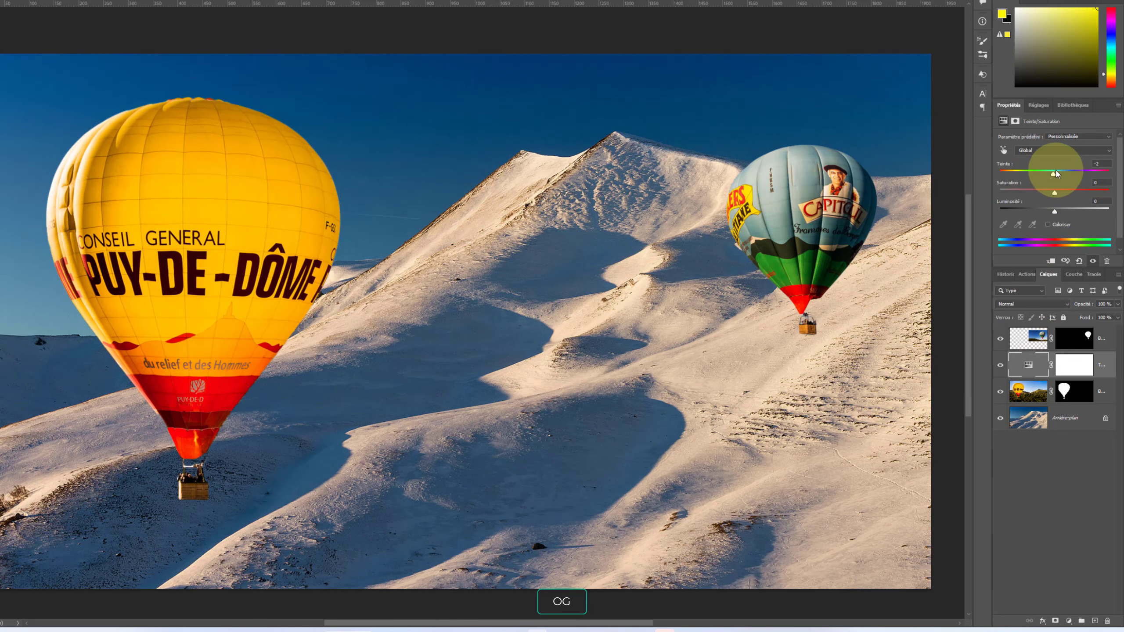
mouse_move(1054, 174)
left_mouse_down()
mouse_move(1021, 176)
mouse_move(1091, 174)
mouse_move(1059, 176)
left_mouse_up()
left_click(1029, 365)
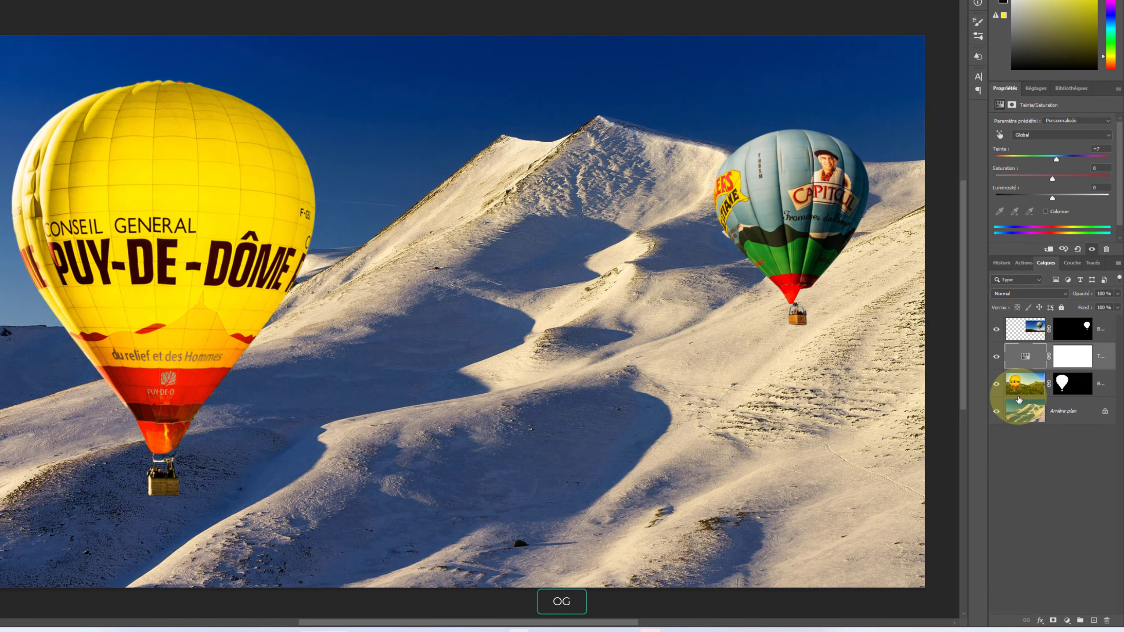
Step: Clip the Hue/Saturation adjustment to the yellow balloon layer, and test a strong green hue shift before resetting the hue to 0
left_click(1048, 252)
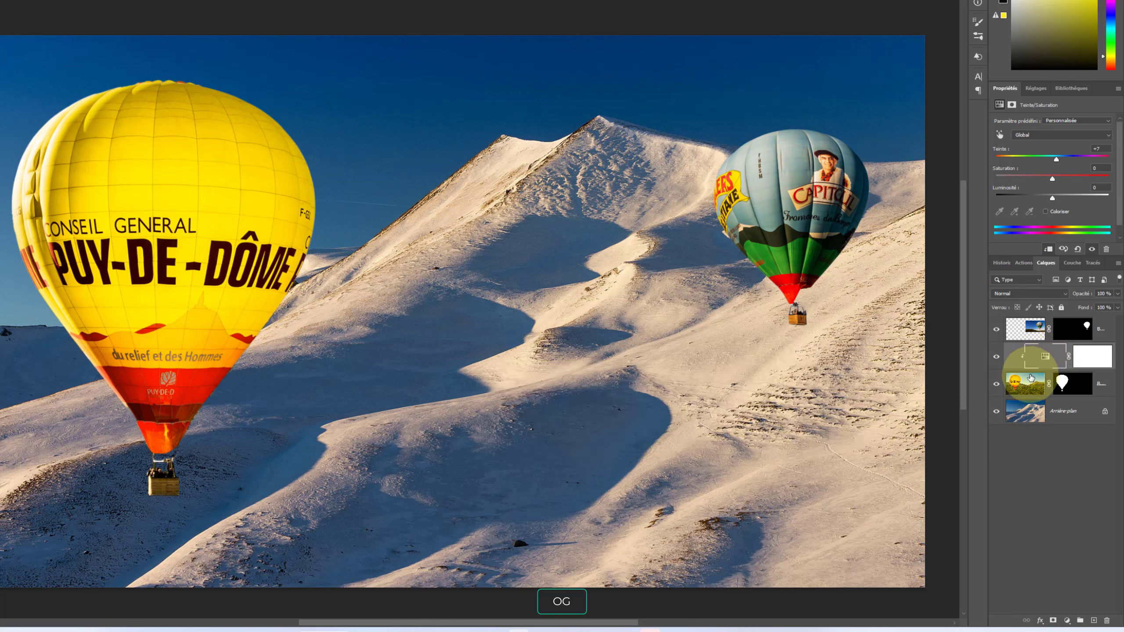
left_click_drag(1059, 162, 1084, 165)
left_click(1100, 149)
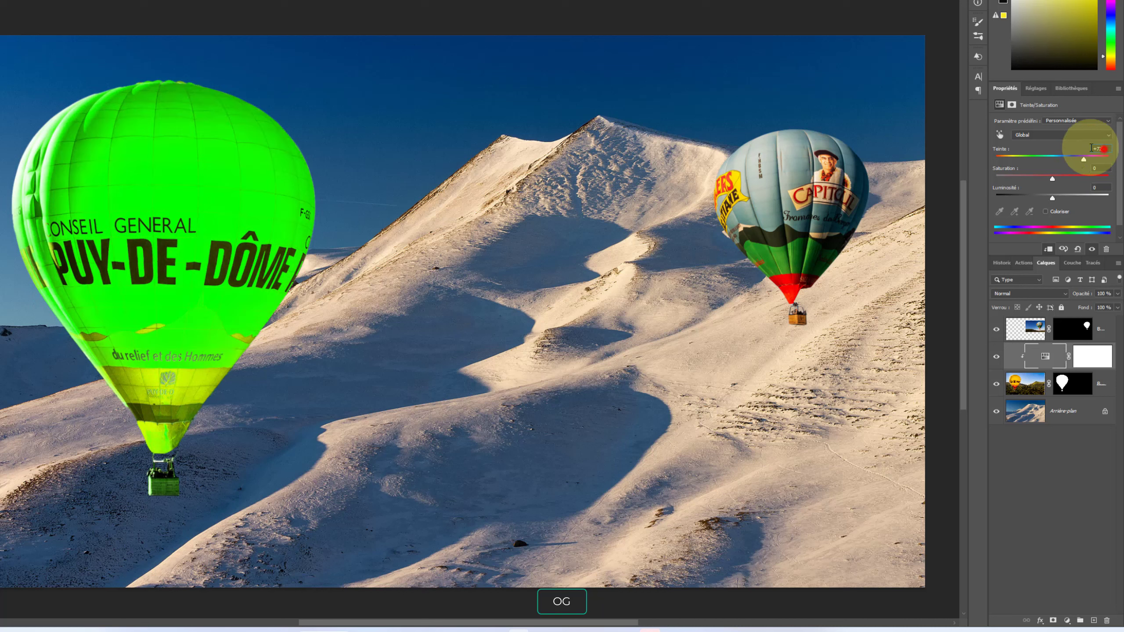
type("0")
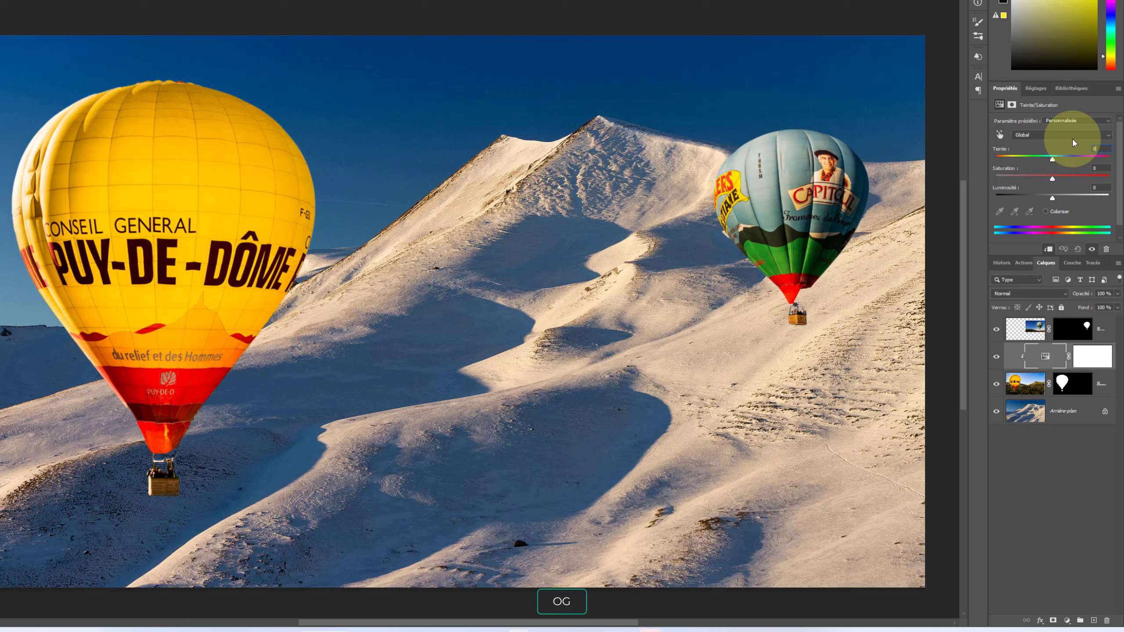
Step: Add a Hue/Saturation adjustment layer directly above the Arrière-plan layer, and clip it to the background before releasing the clip
left_click(1017, 423)
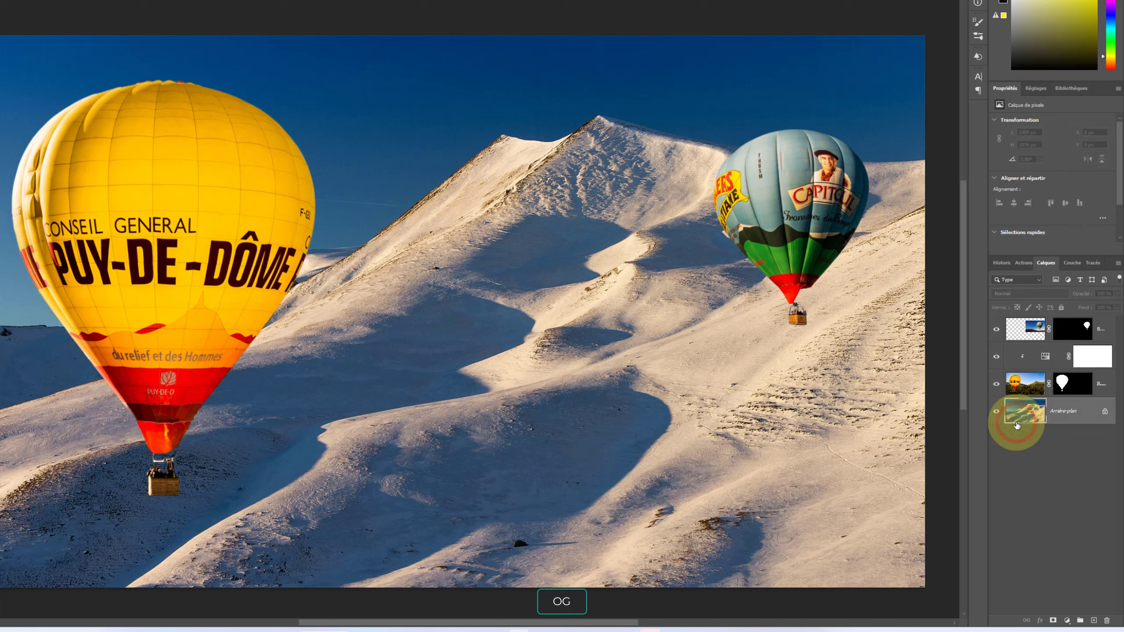
left_click(1069, 622)
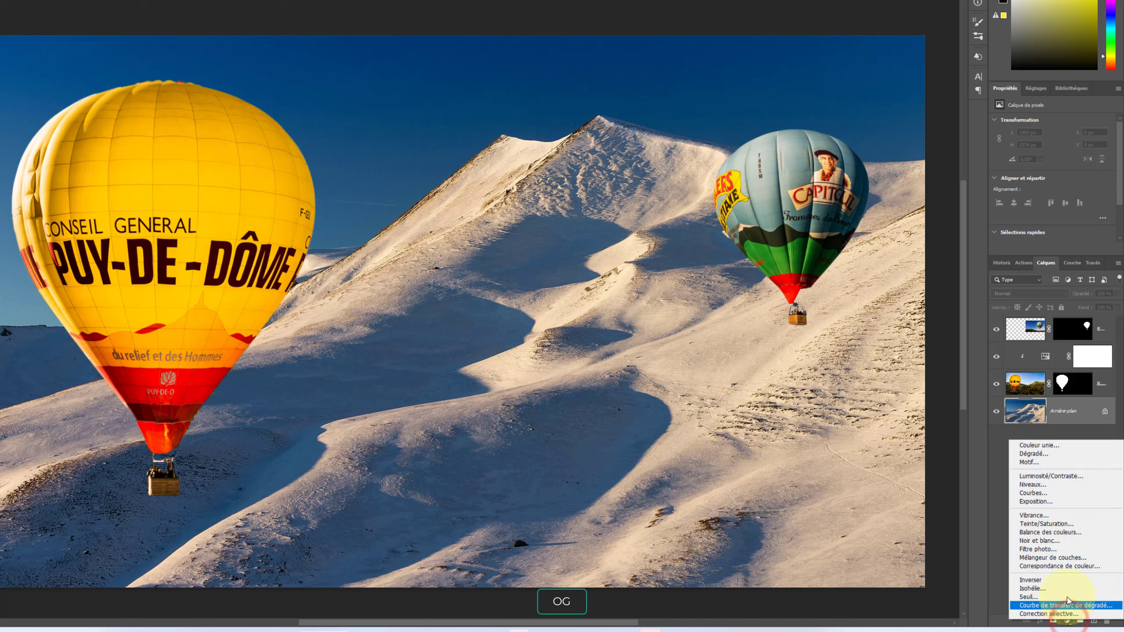
left_click(1061, 525)
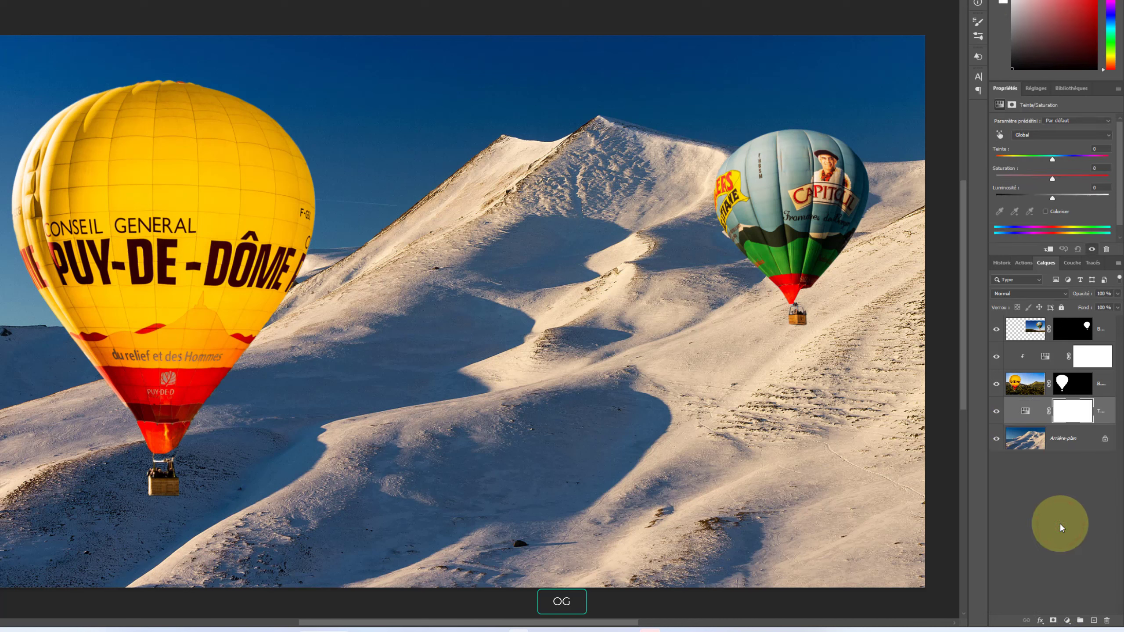
left_click(1049, 251)
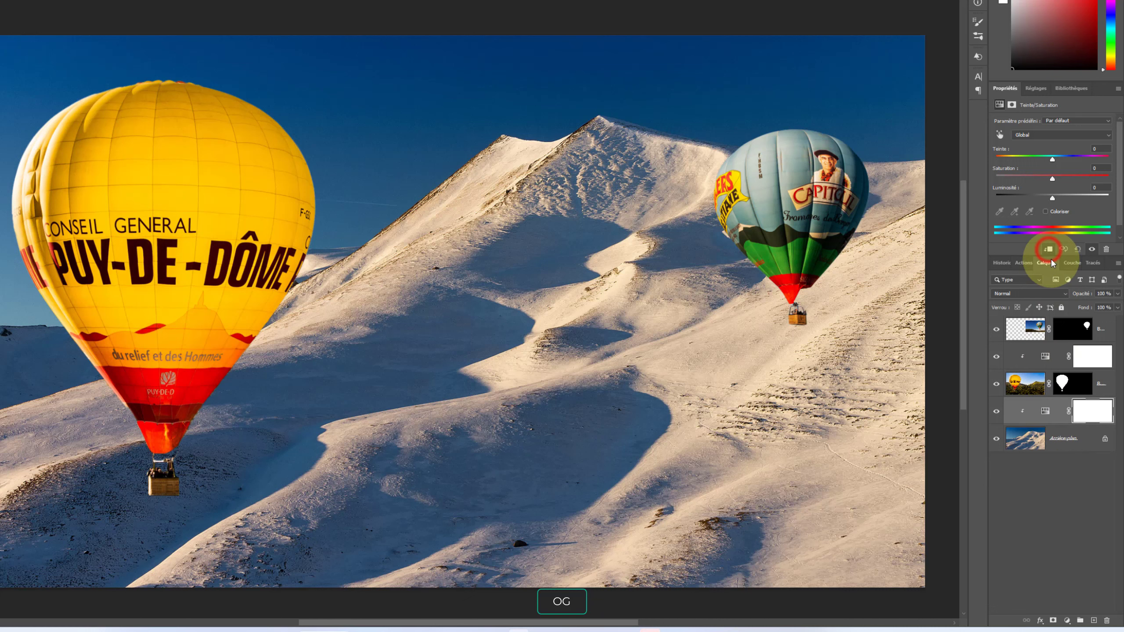
left_click(1049, 251)
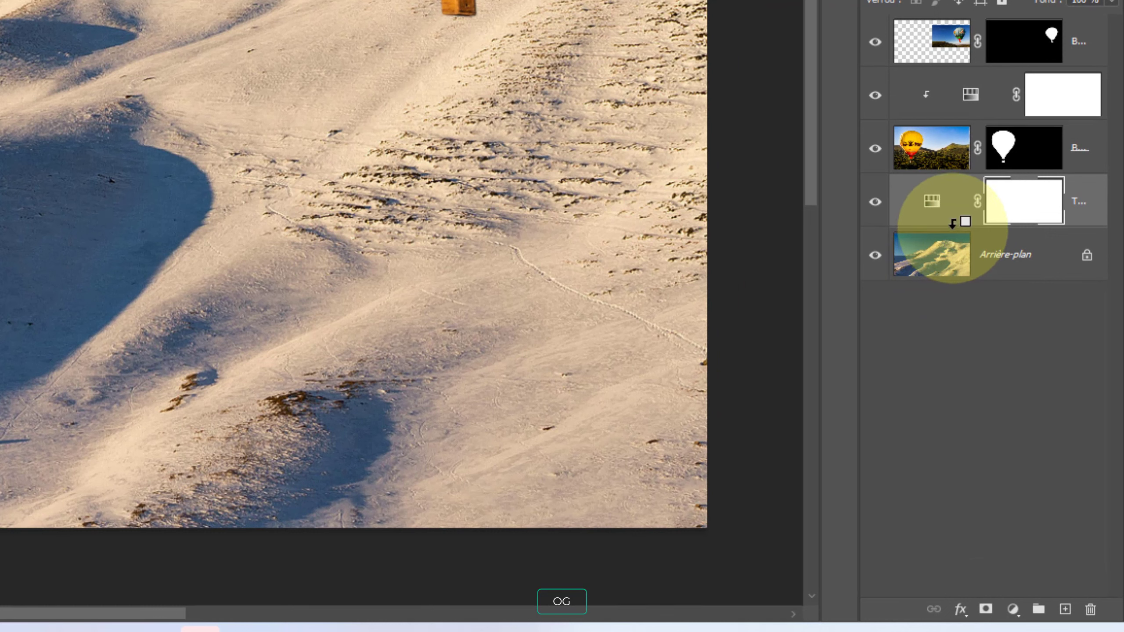
Step: Clip the Hue/Saturation adjustment to the Arrière-plan layer, test a hue of +14, and delete that adjustment layer
left_click(952, 223, "alt")
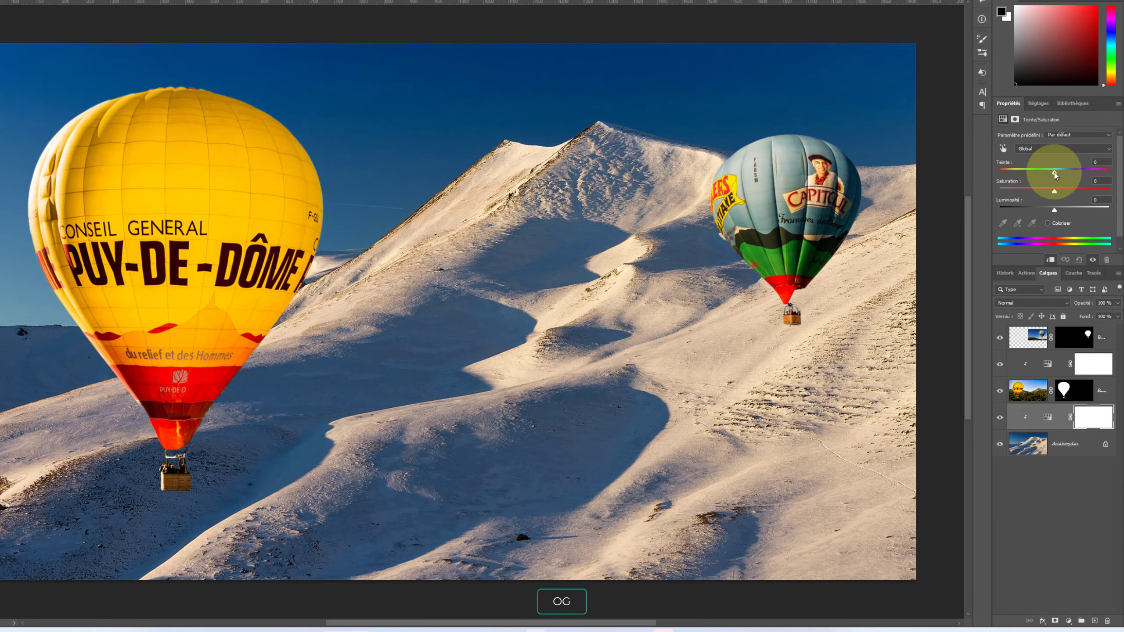
mouse_move(1055, 174)
left_mouse_down()
mouse_move(1036, 170)
mouse_move(1077, 170)
mouse_move(1034, 170)
mouse_move(1063, 172)
left_mouse_up()
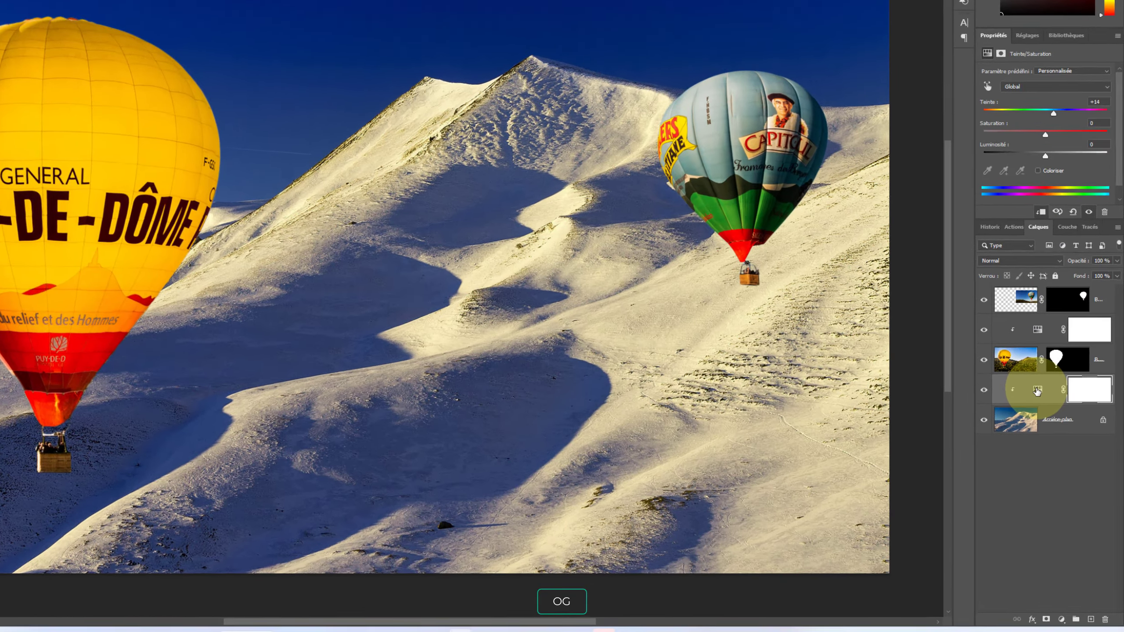
left_click_drag(1046, 419, 1100, 616)
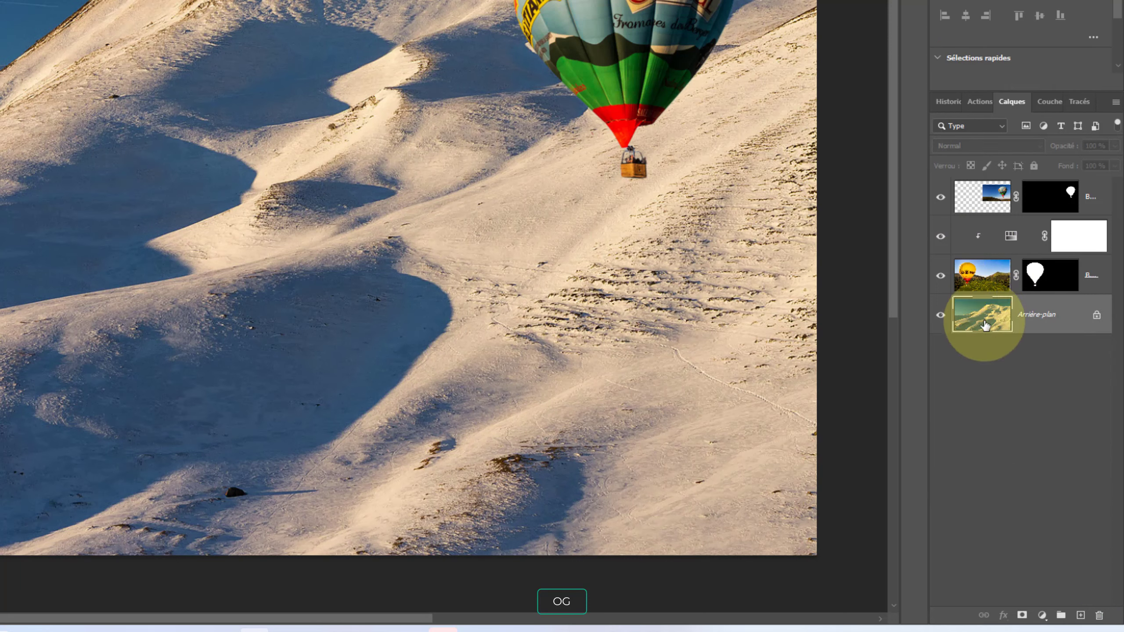
Step: Set the Hue/Saturation adjustment clipped to the yellow balloon to saturation -7 and lightness -4
left_click(976, 234)
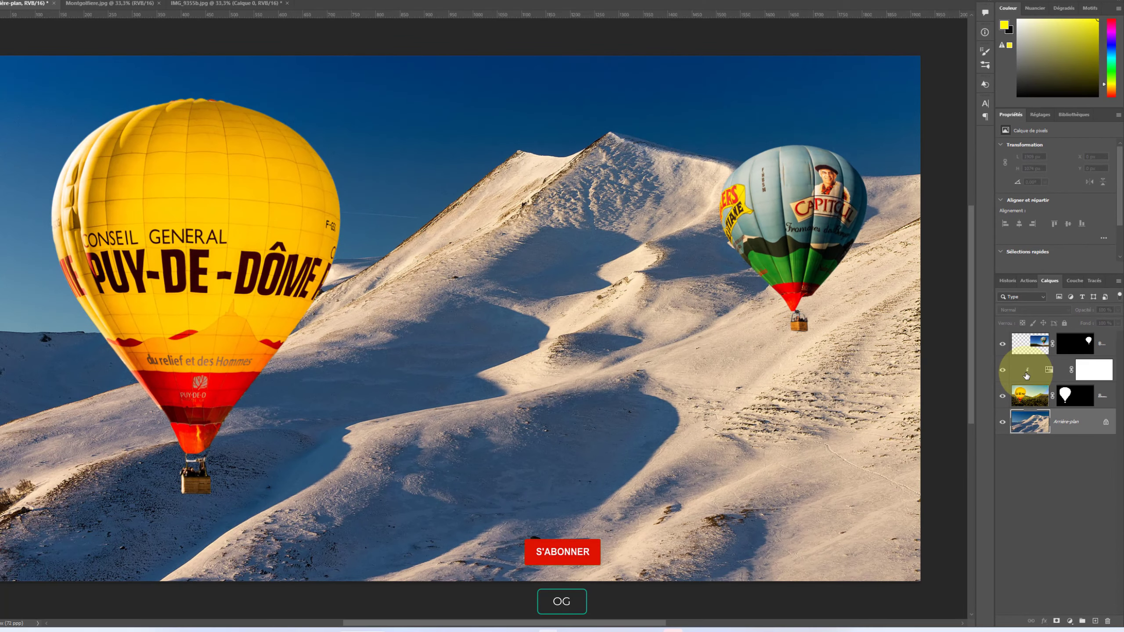
left_click(1027, 372)
left_click(1052, 371)
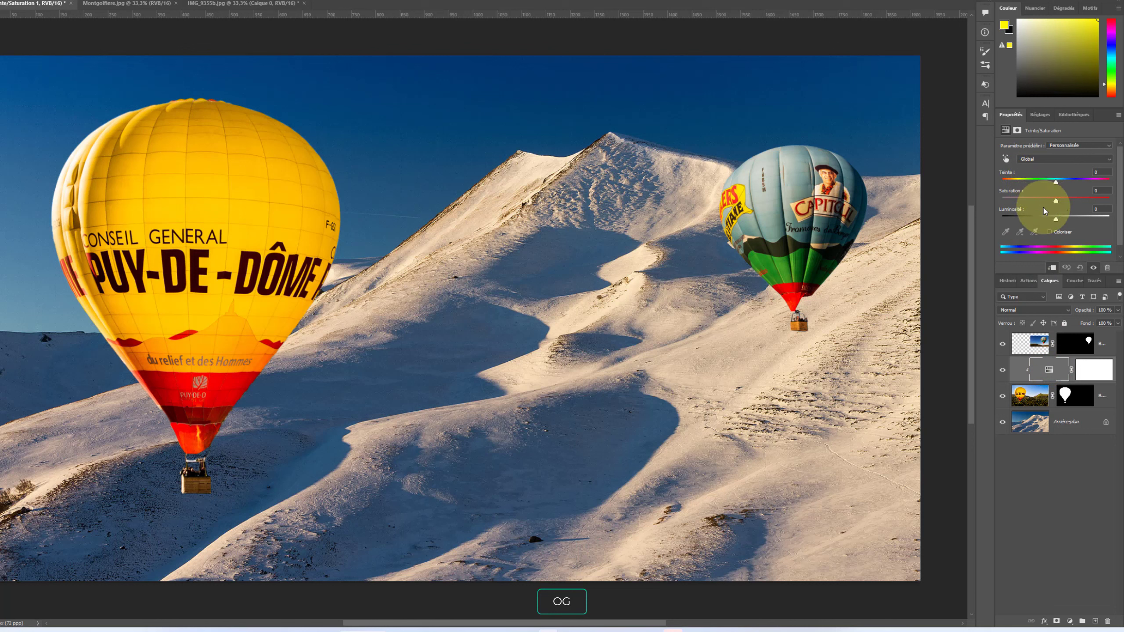
left_click_drag(1055, 220, 1052, 219)
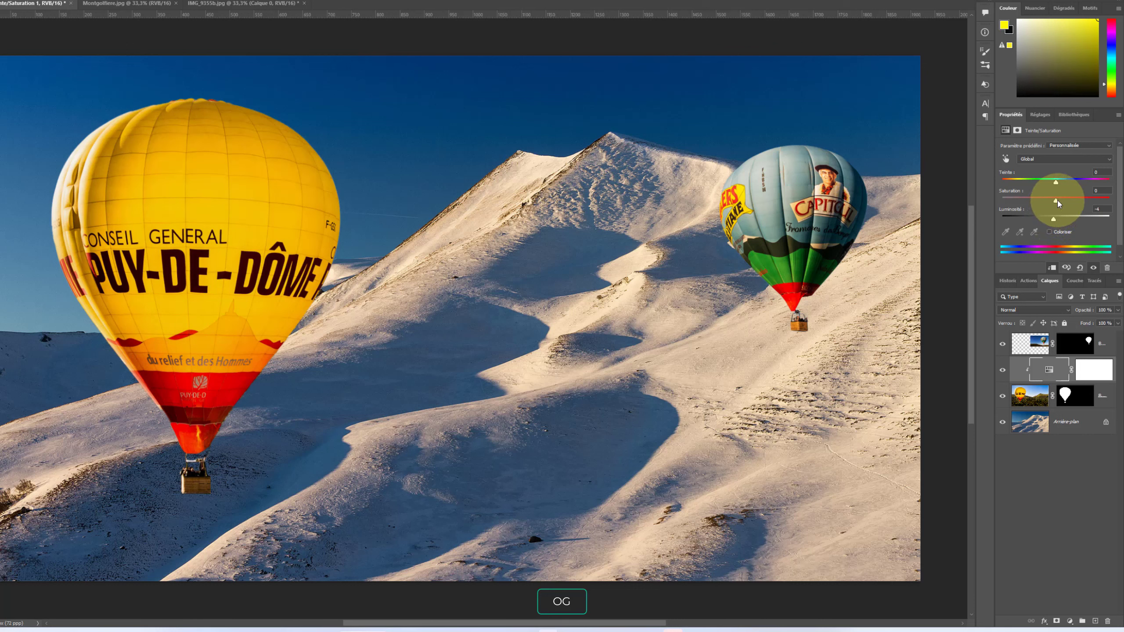
mouse_move(1057, 202)
left_mouse_down()
mouse_move(998, 206)
mouse_move(1110, 206)
mouse_move(1049, 206)
left_mouse_up()
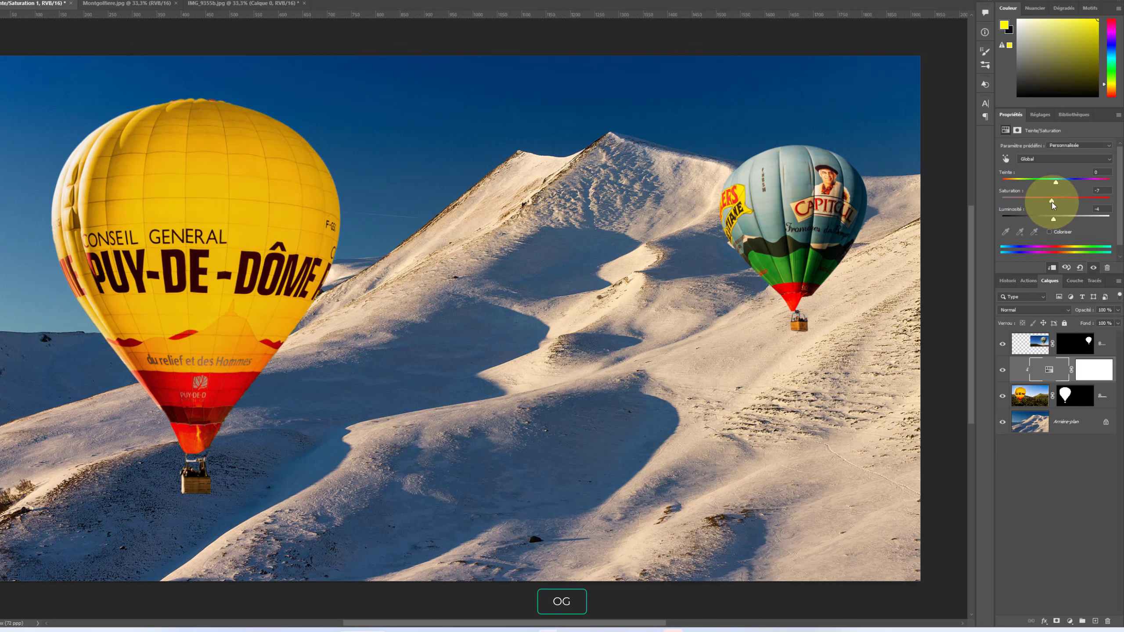
Step: Compare the yellow balloon with and without its Hue/Saturation adjustment, leaving the adjustment visible
left_click(1003, 371)
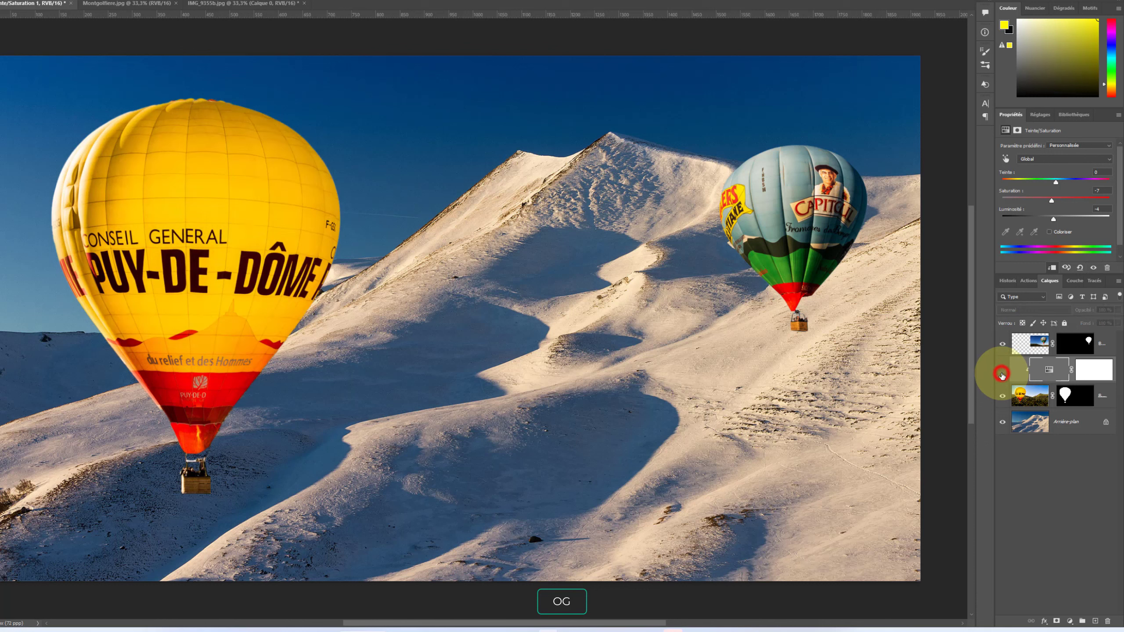
left_click(1002, 370)
left_click(1002, 372)
left_click(1002, 372)
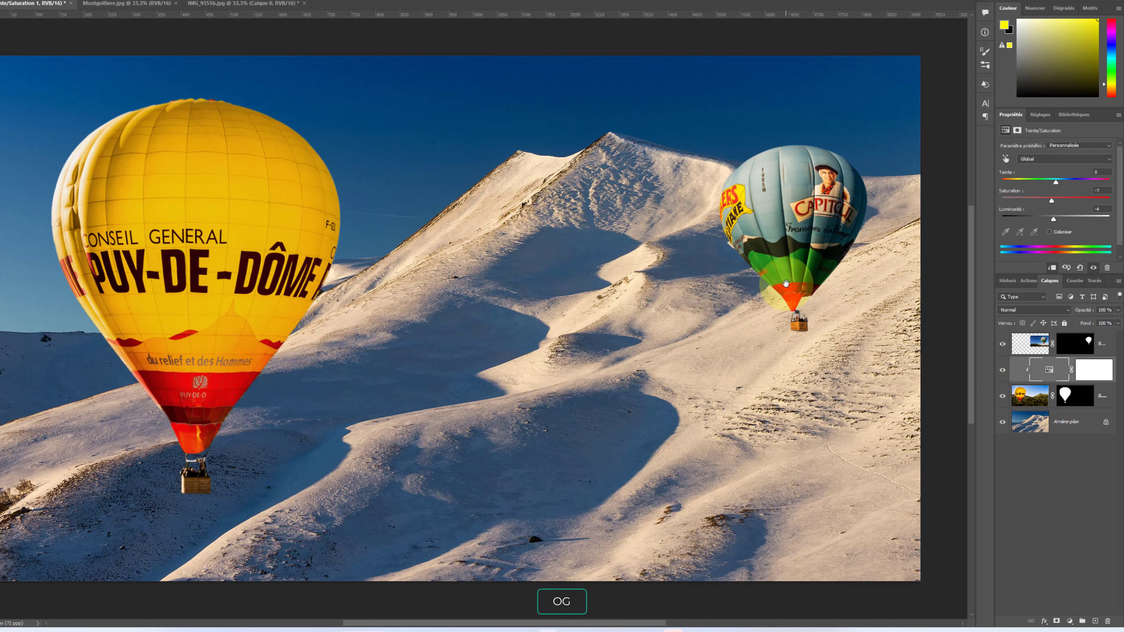
Step: Add a Hue/Saturation adjustment clipped to the blue-green balloon layer, with saturation -12 and lightness -1
left_click(1037, 350)
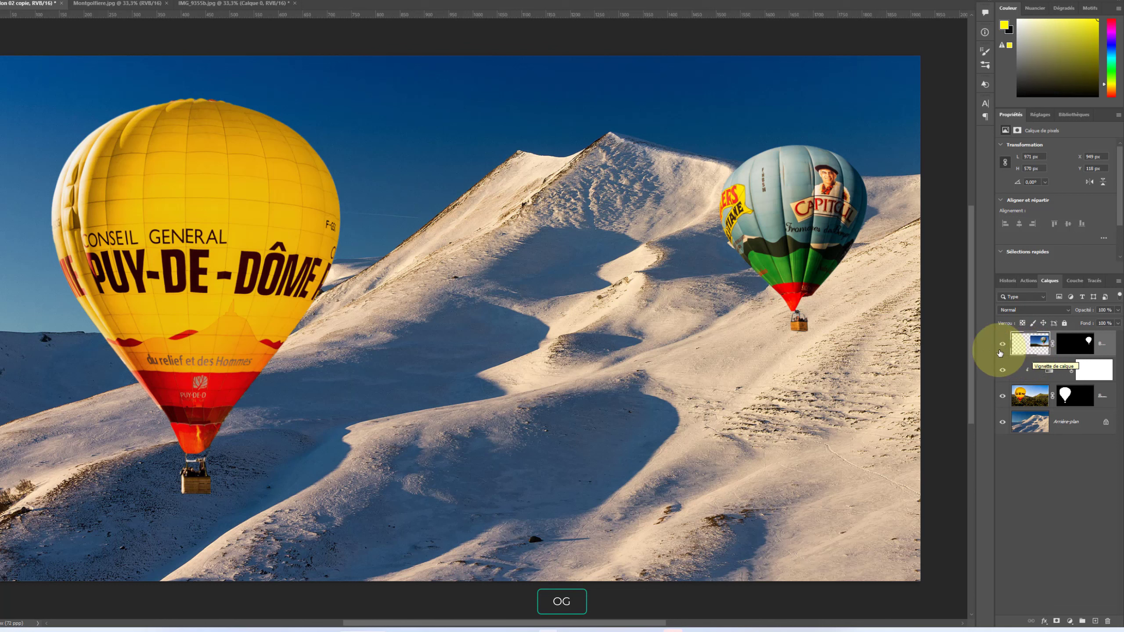
left_click(1071, 622)
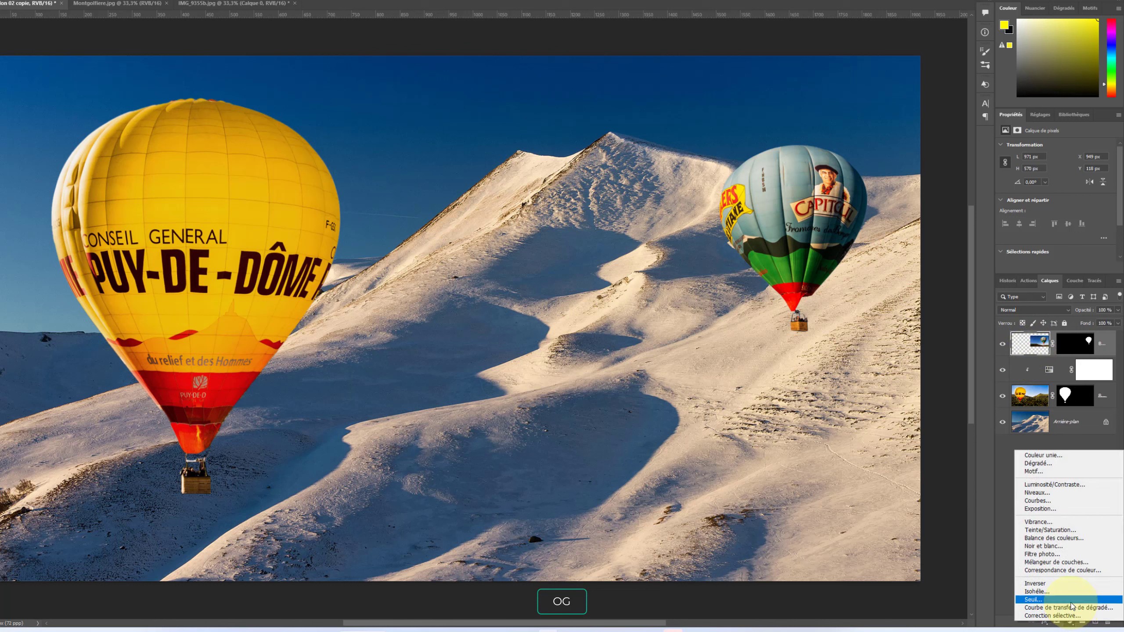
left_click(1070, 531)
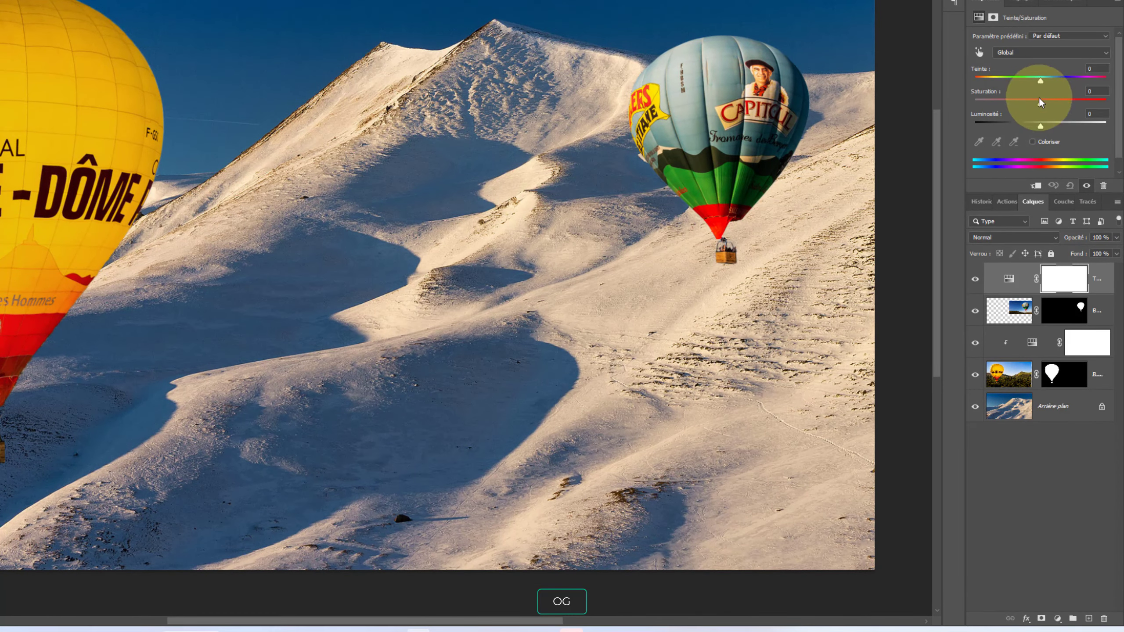
left_click(1036, 187)
left_click(1097, 91)
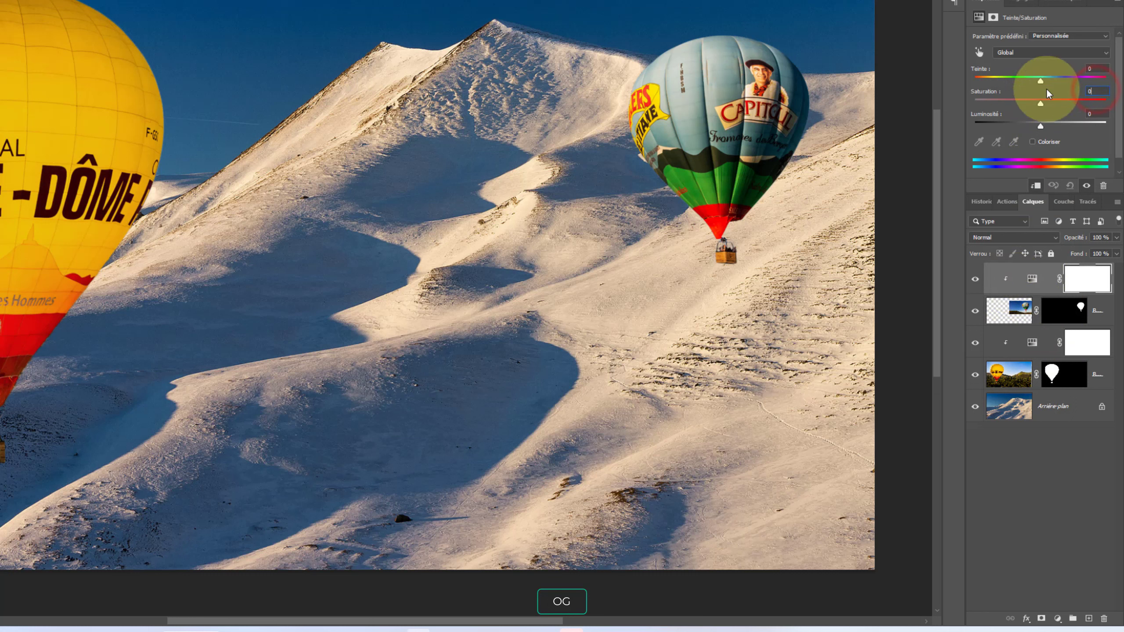
left_click_drag(1041, 104, 1041, 126)
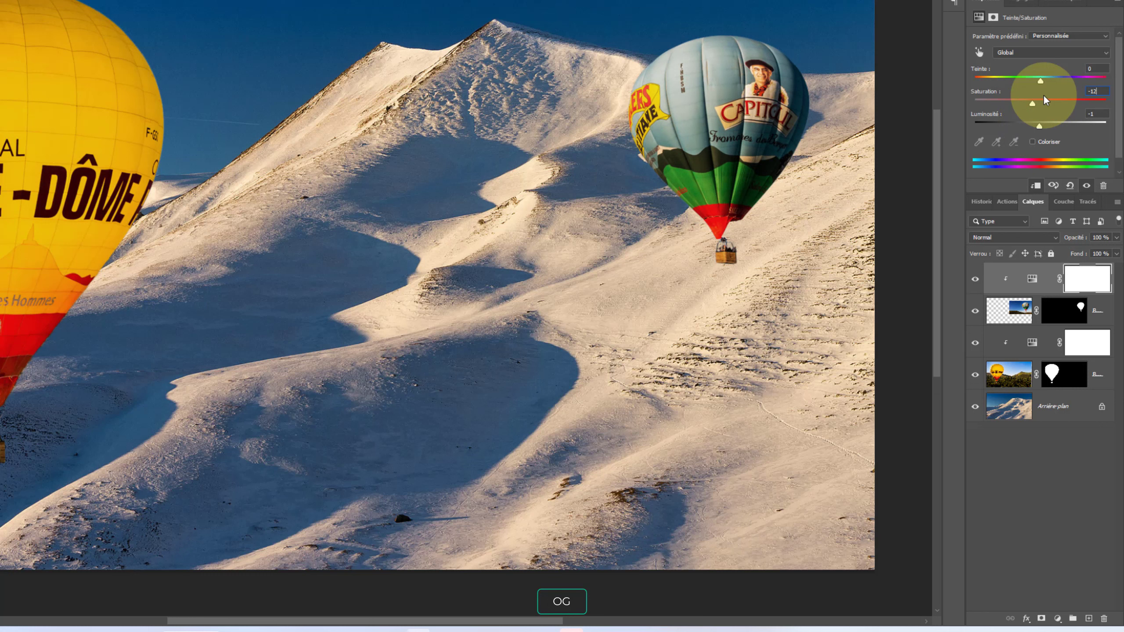
Step: Add a Brightness/Contrast (Luminosité/Contraste) adjustment clipped to the blue-green balloon, with brightness 10 and contrast about -9
left_click(1059, 619)
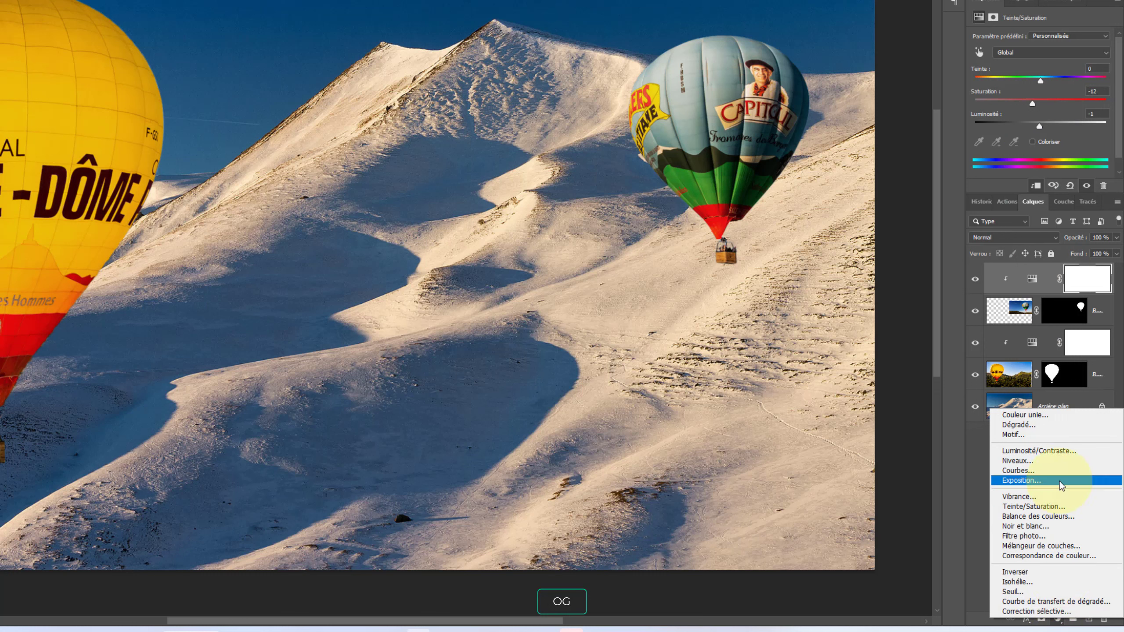
left_click(1054, 451)
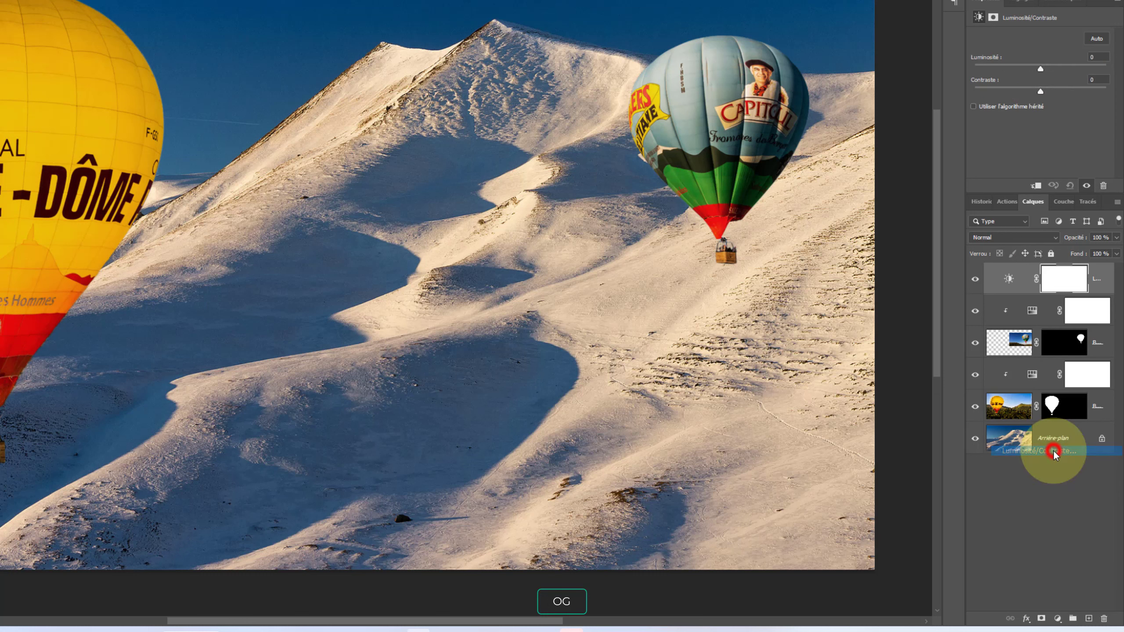
left_click(1036, 188)
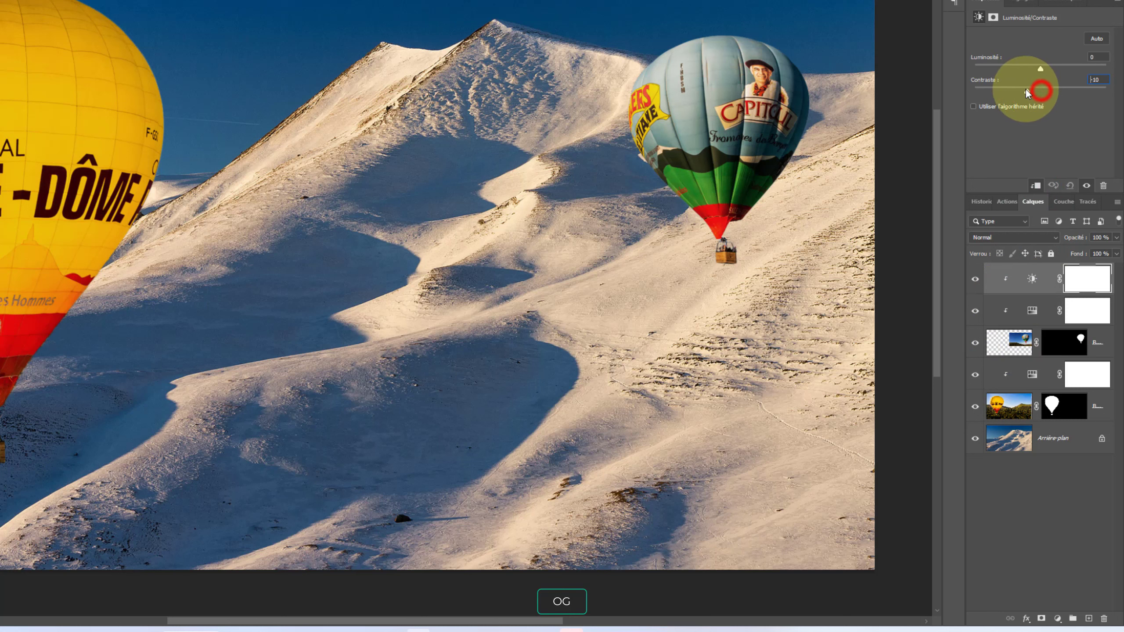
left_click_drag(1001, 89, 1032, 89)
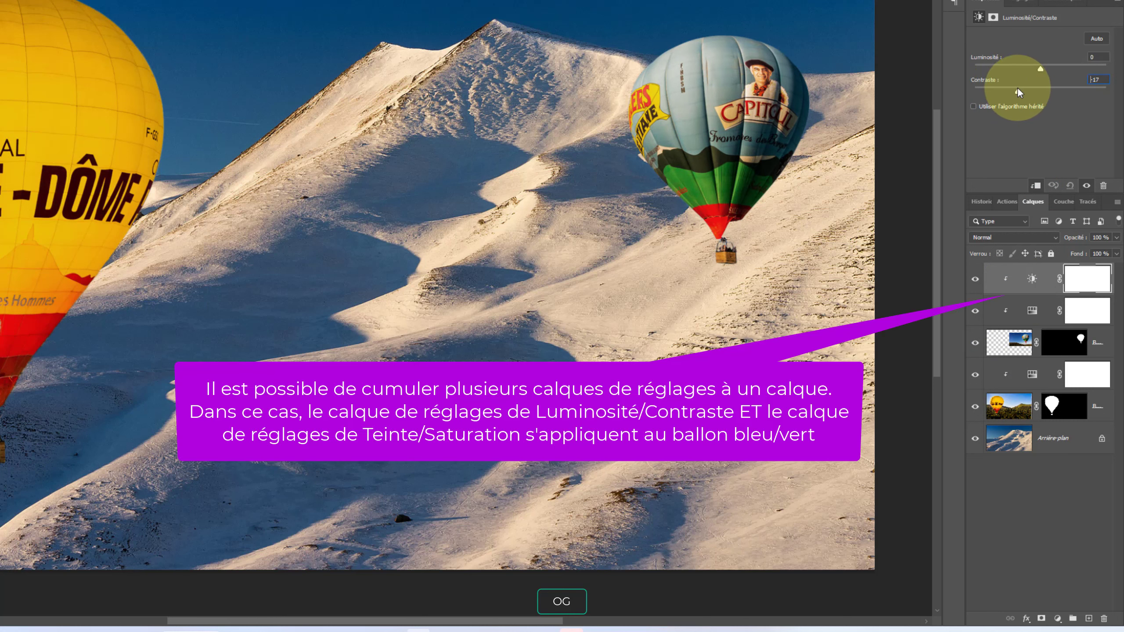
left_click_drag(1029, 87, 1043, 67)
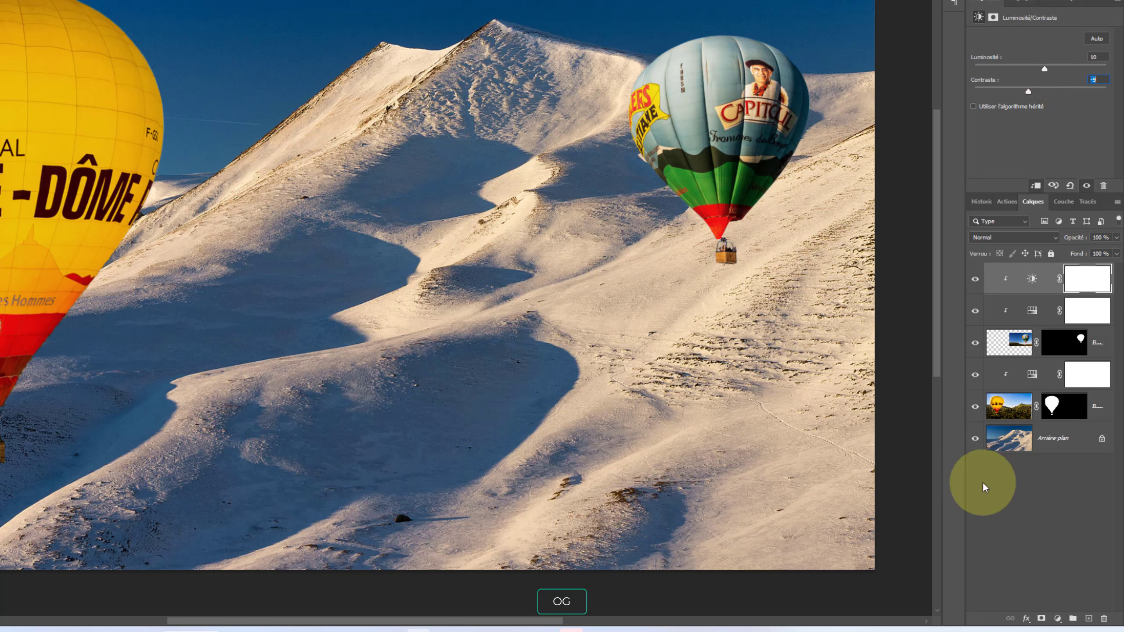
Step: Group the blue-green balloon layer with its two clipped adjustment layers, and name the group Ballon 02
left_click(1011, 350)
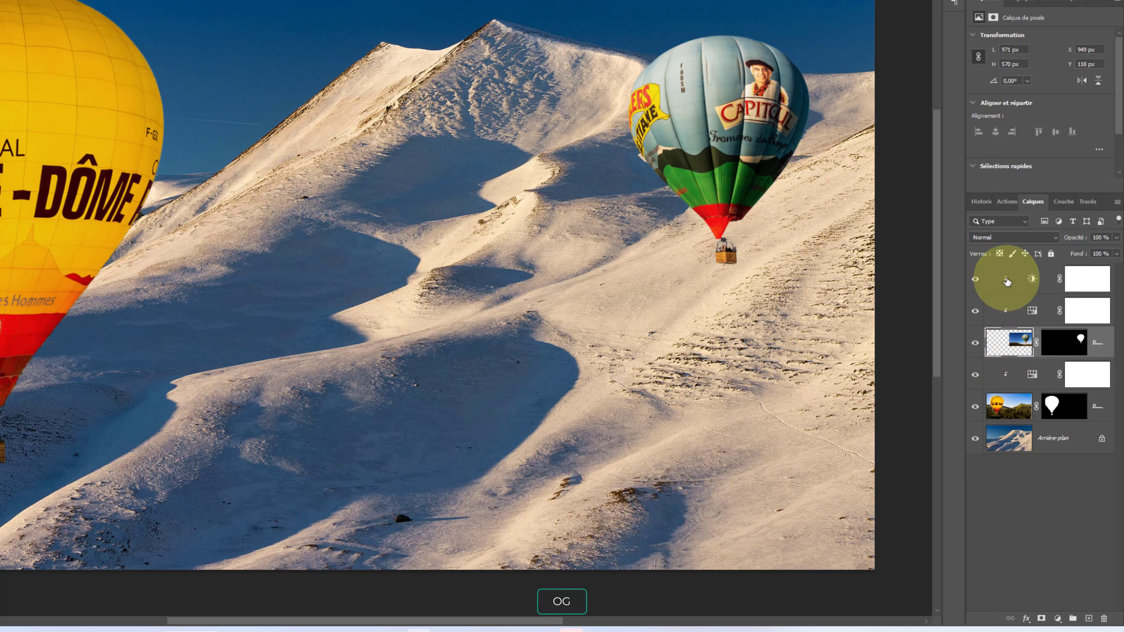
left_click(1033, 278, "shift")
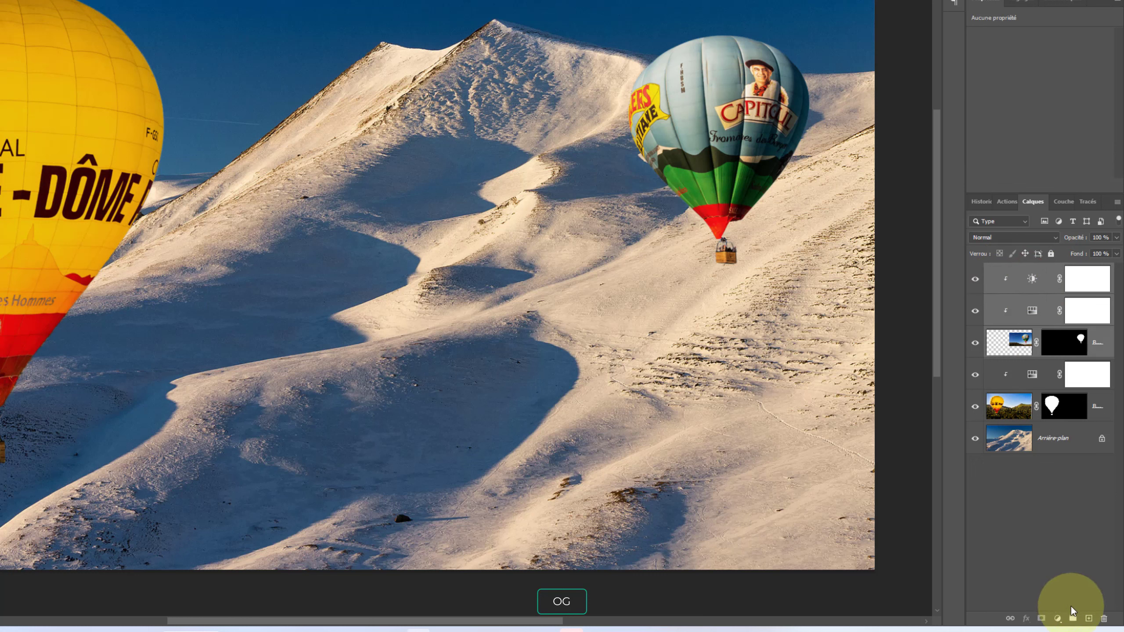
left_click(1073, 619)
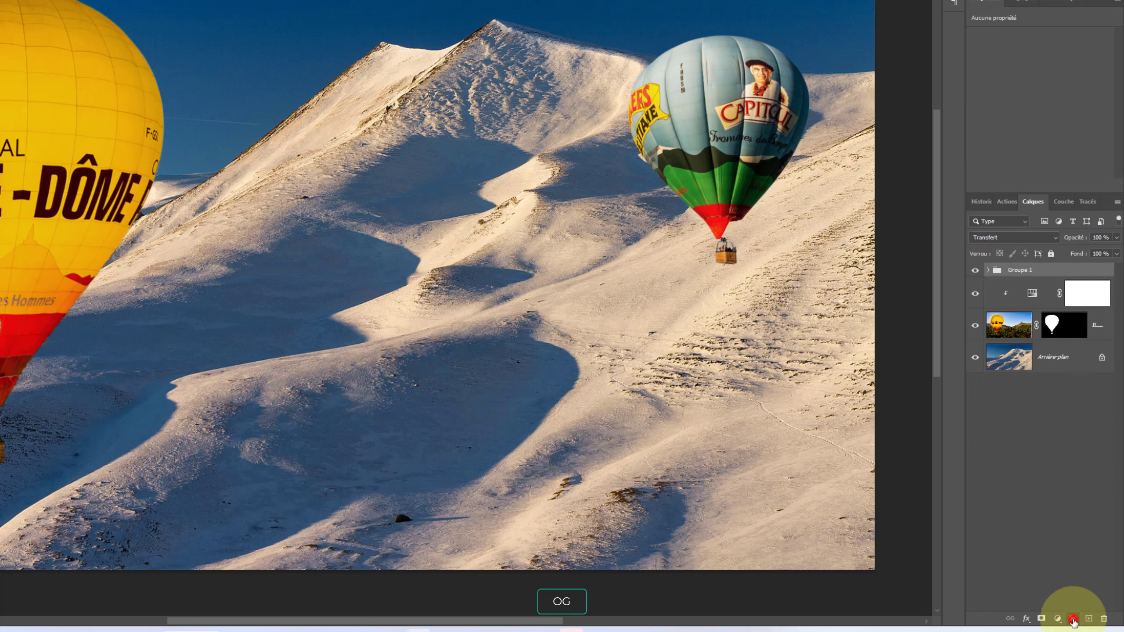
double_click(1025, 275)
type("Ballon 02")
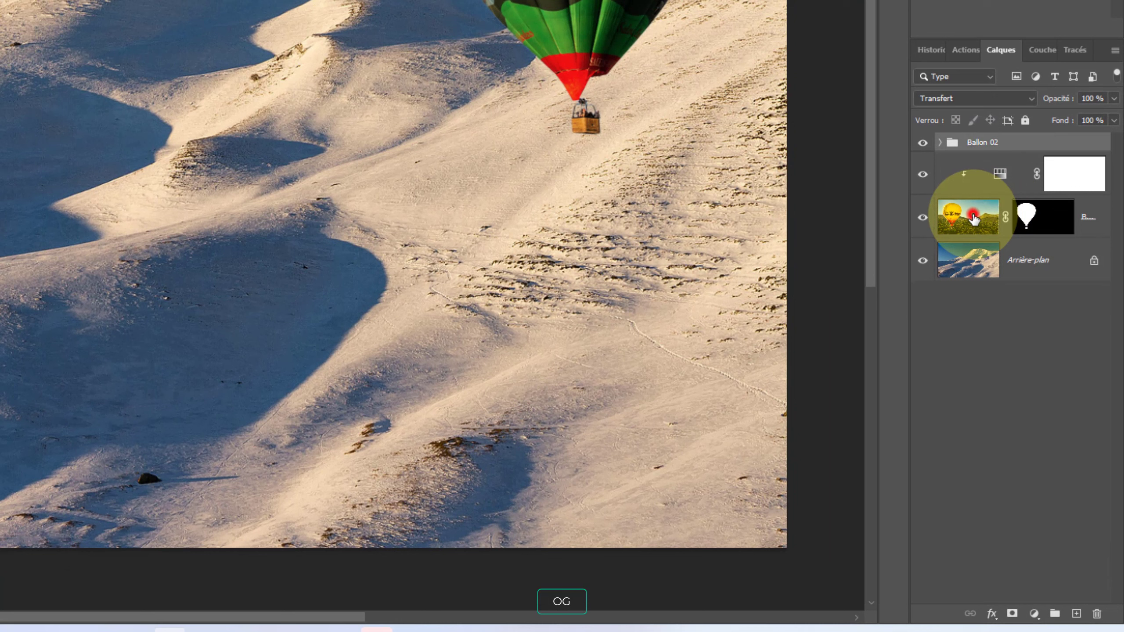
Step: Group the yellow balloon layer with its clipped Hue/Saturation adjustment, and name the group Ballon 01
left_click(1017, 329)
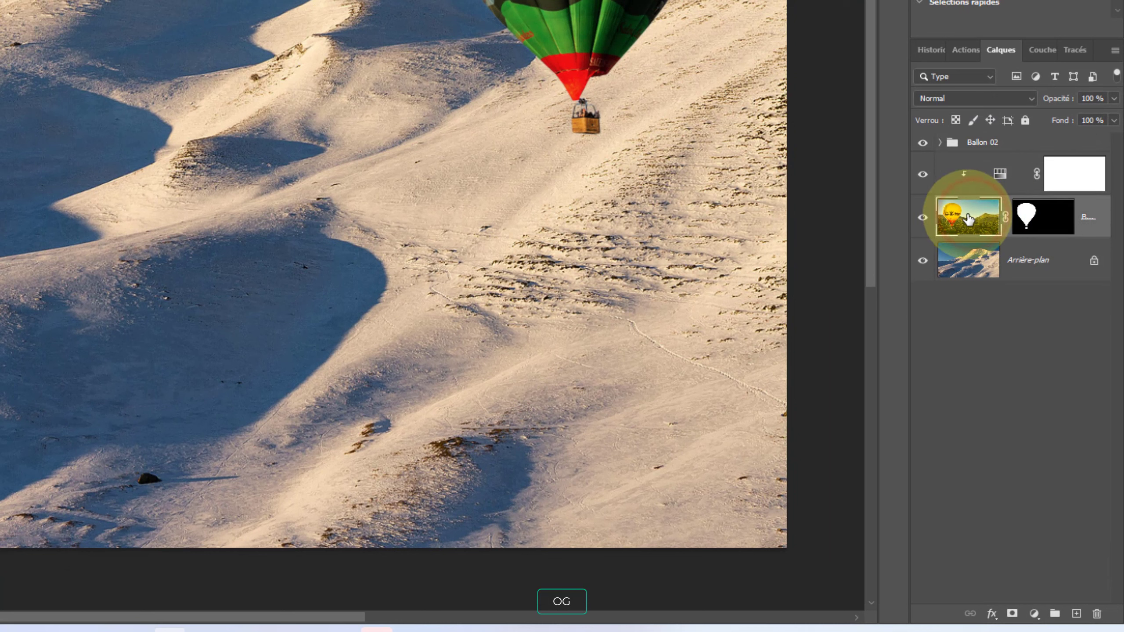
left_click(999, 175)
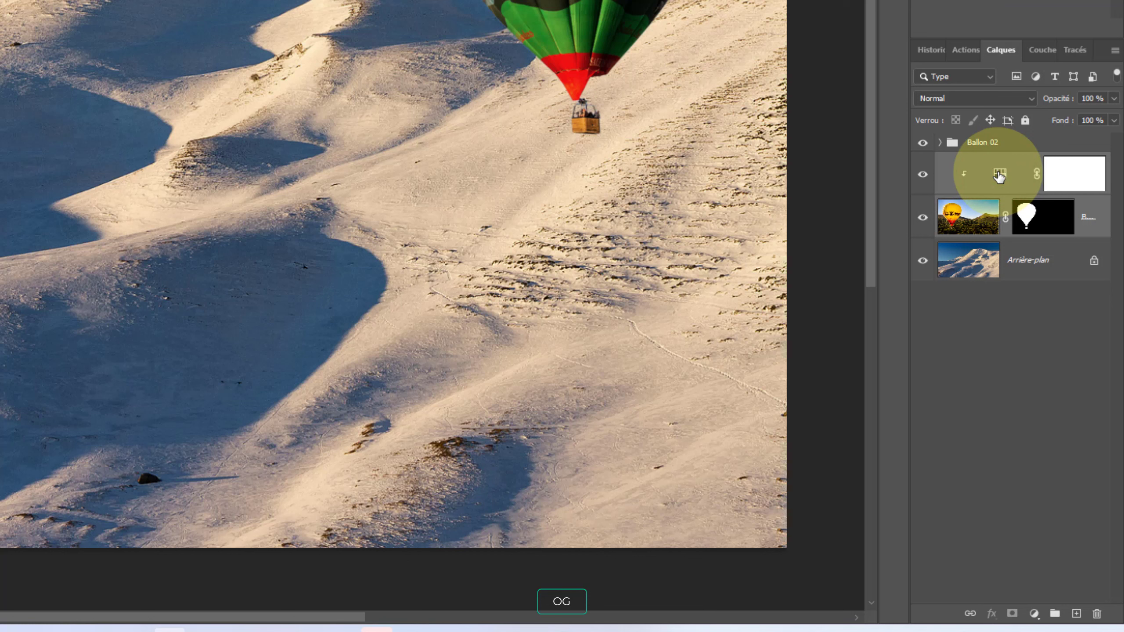
left_click(1056, 614)
double_click(983, 160)
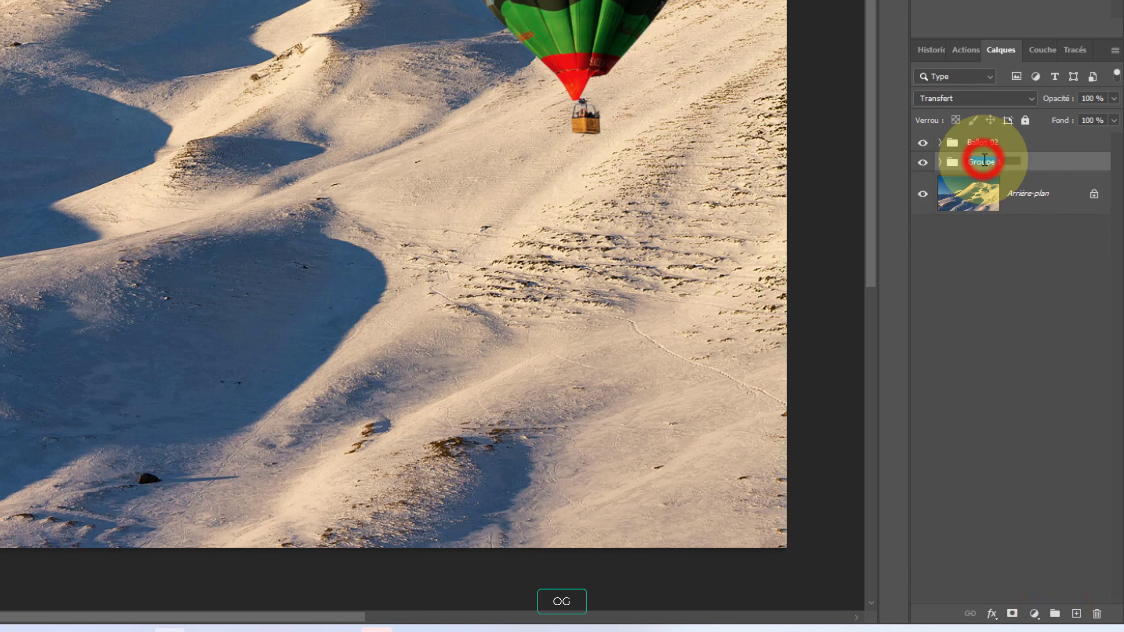
type("Ballon 01")
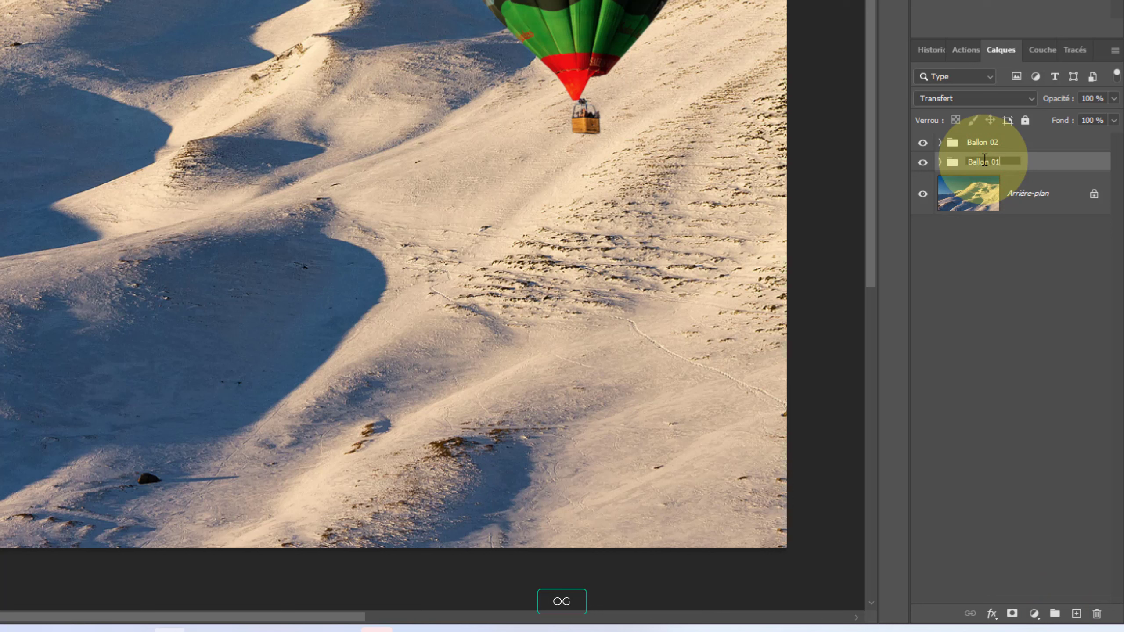
left_click(1029, 350)
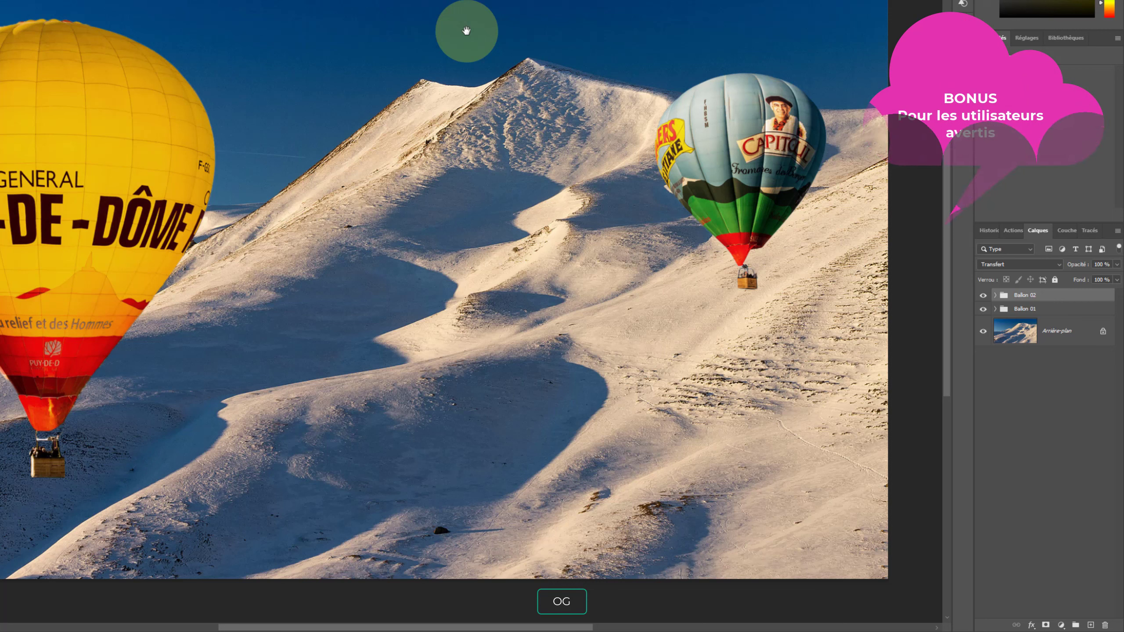
Step: Duplicate the Ballon 02 group within Montage_Tuto.psd under the name Ballon 02 Ombre
left_click(1067, 298)
right_click(1066, 297)
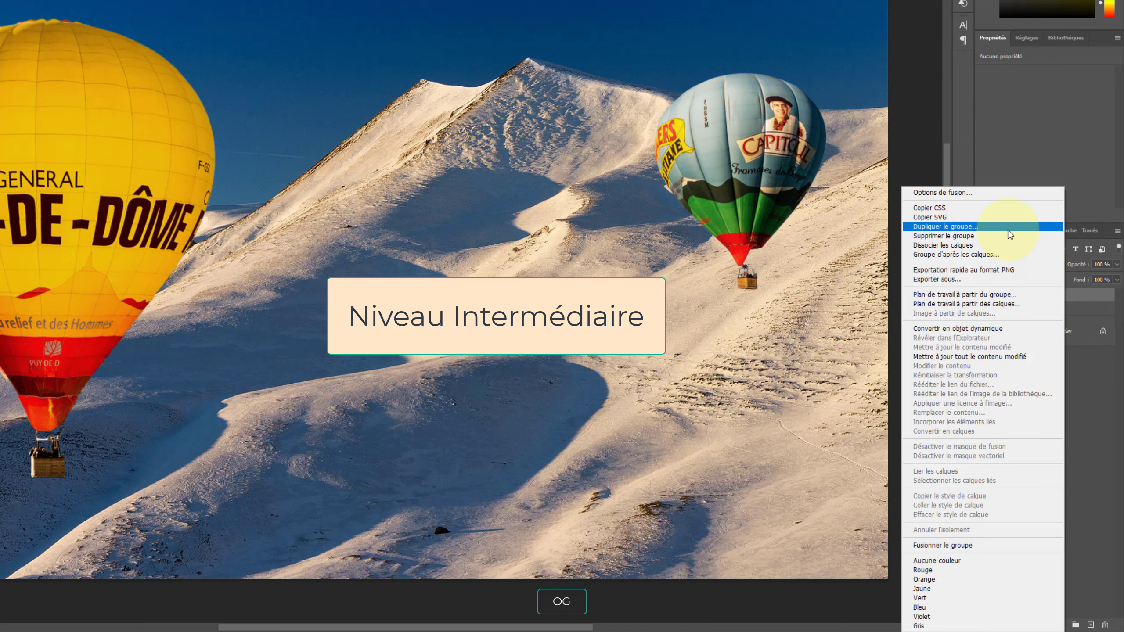
left_click(1079, 297)
right_click(1091, 299)
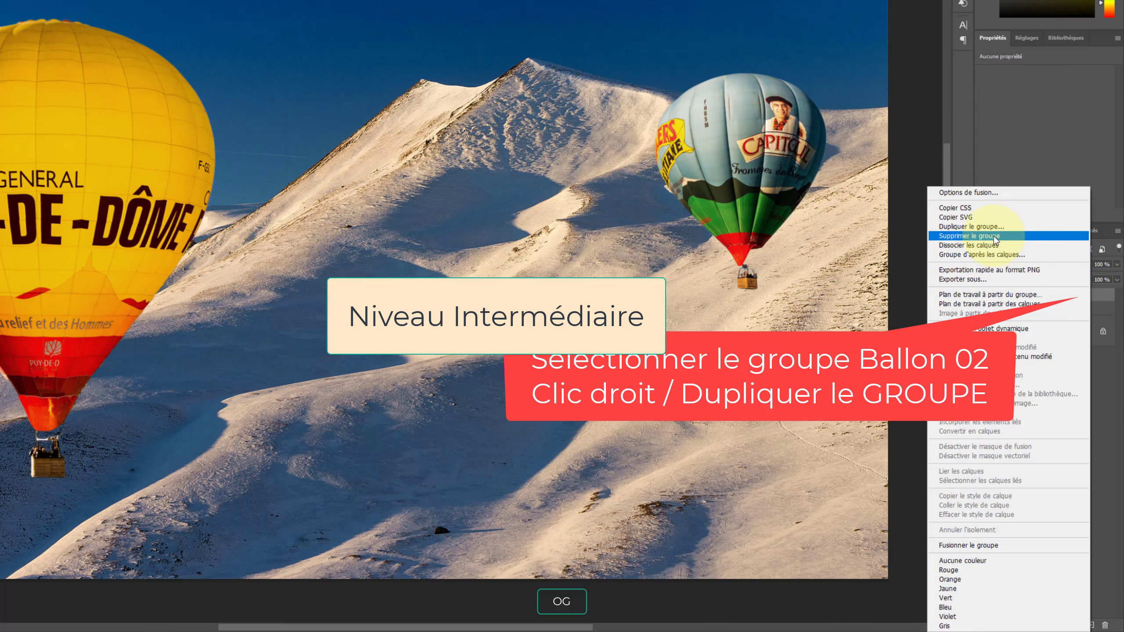
left_click(973, 226)
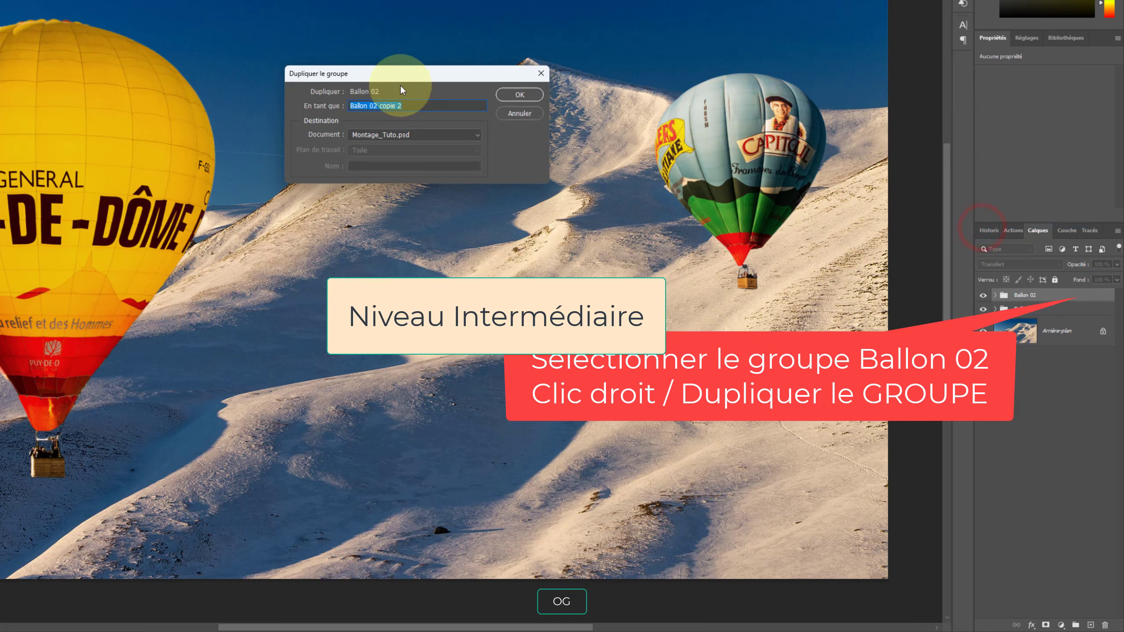
left_click(403, 106)
left_click(379, 105)
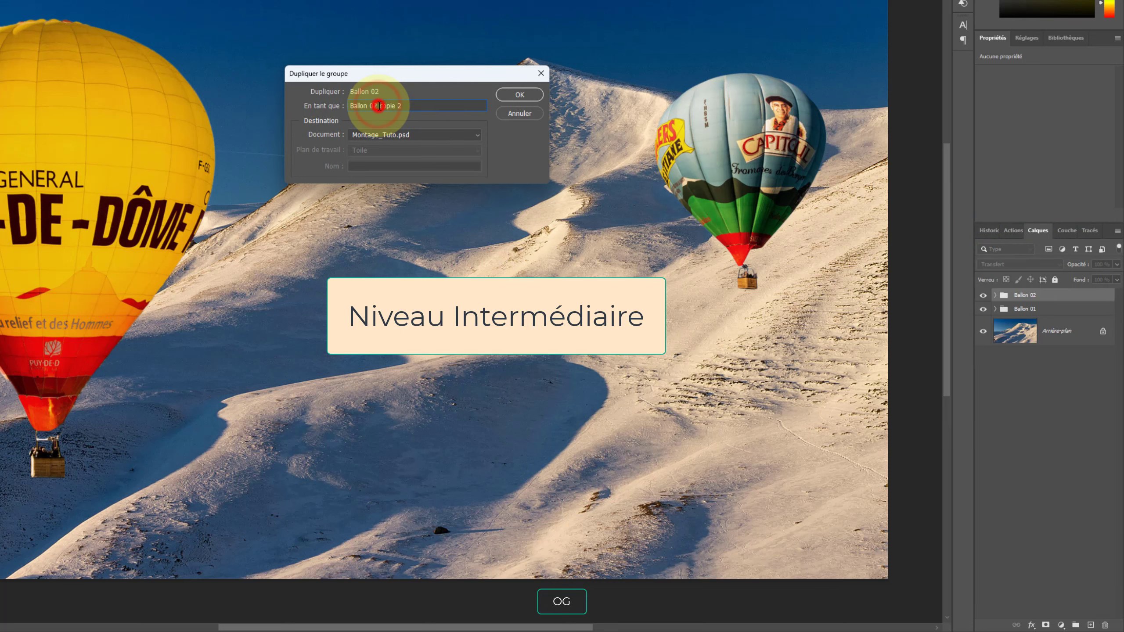
left_click_drag(379, 105, 491, 108)
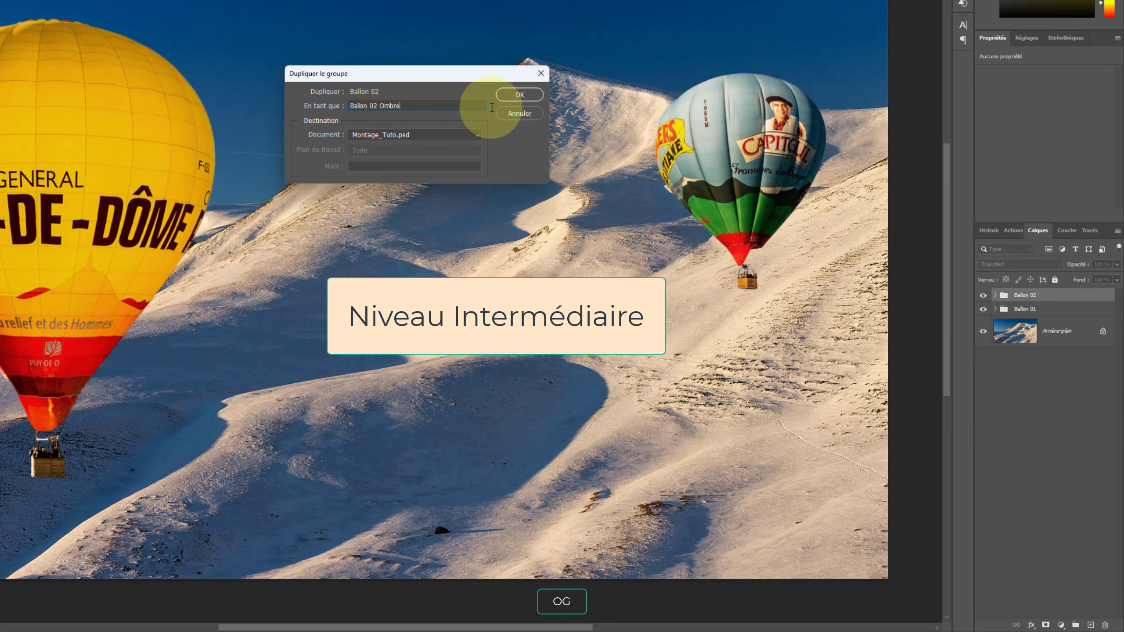
key("Return")
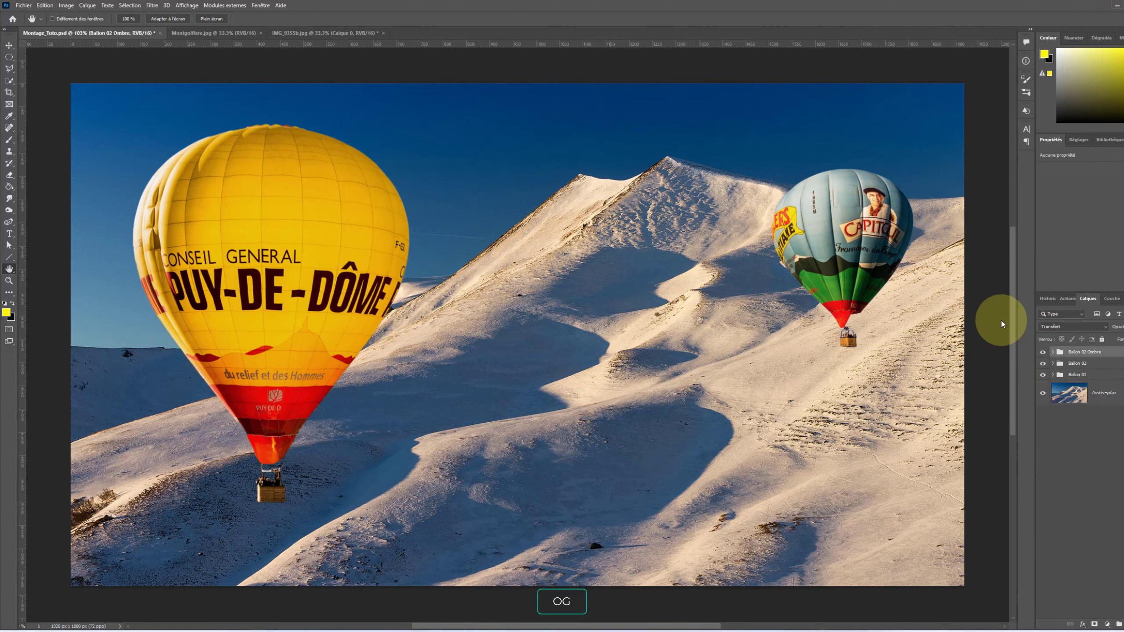
left_click(8, 47)
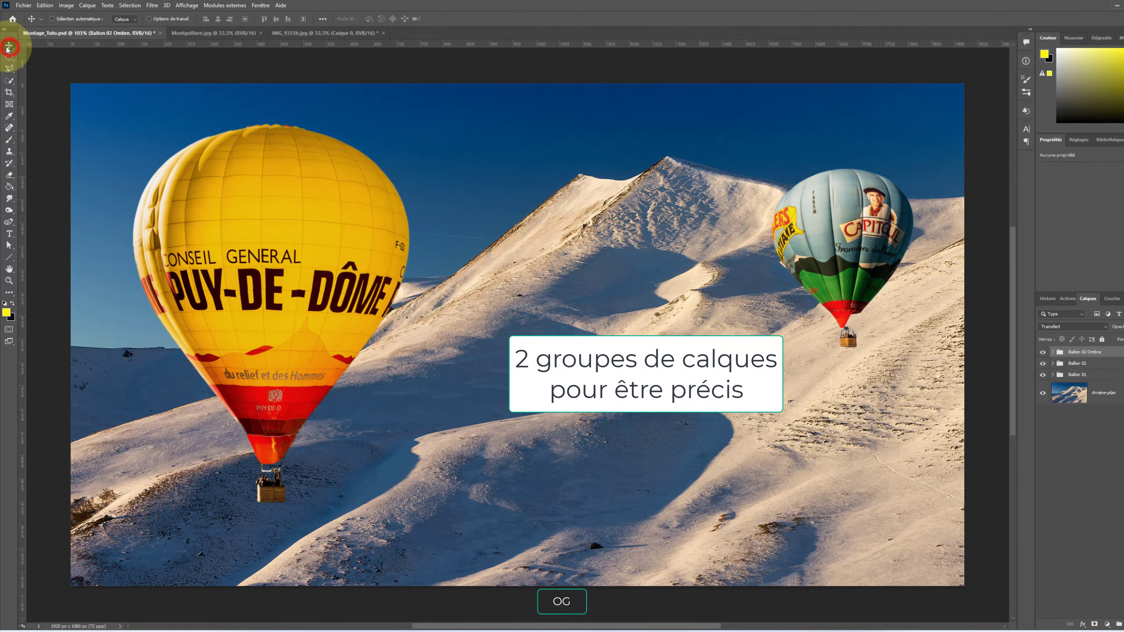
left_click_drag(831, 240, 748, 235, "alt")
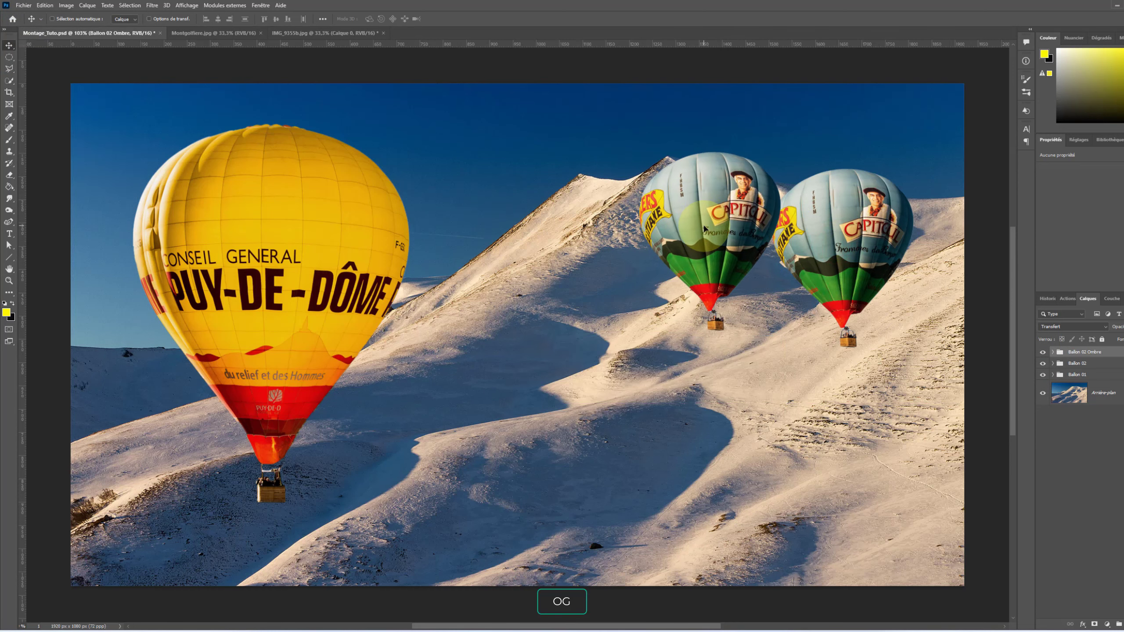
key("ctrl+z")
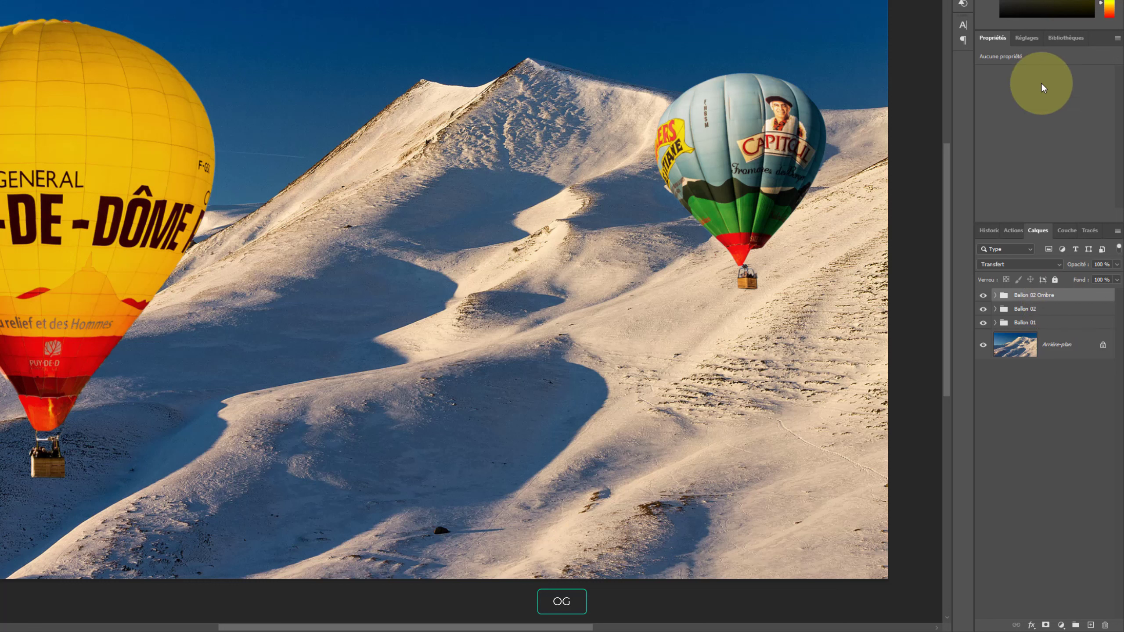
Step: Add an Exposure (Exposition) adjustment clipped to the Ballon 02 Ombre group, with exposure -20.00 to blacken the balloon
left_click(1034, 43)
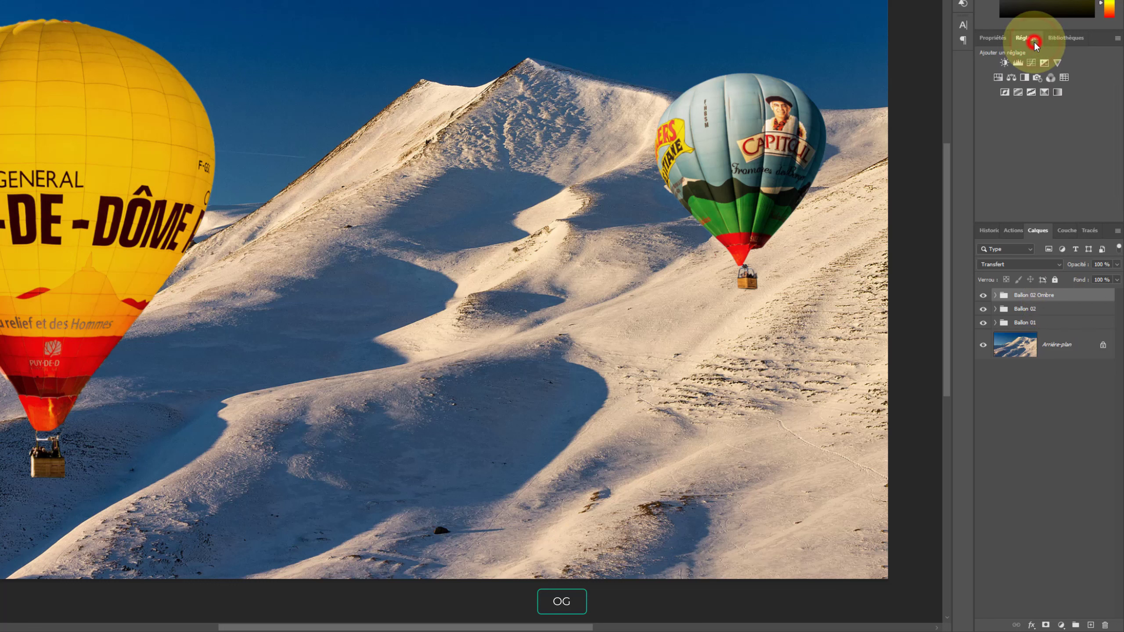
left_click(1062, 624)
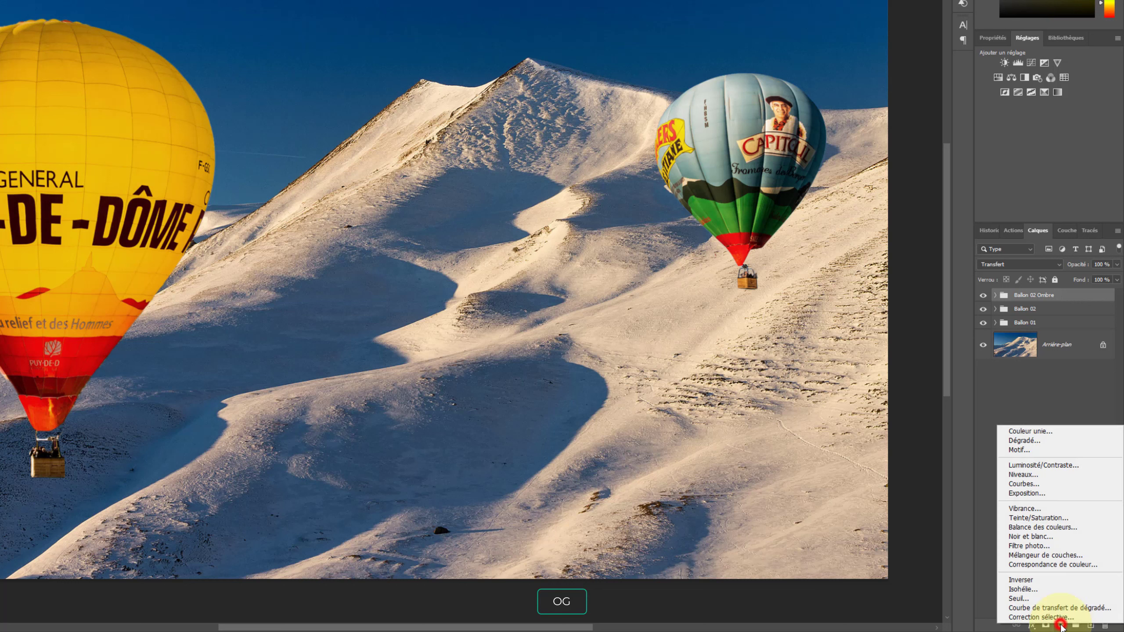
left_click(1059, 490)
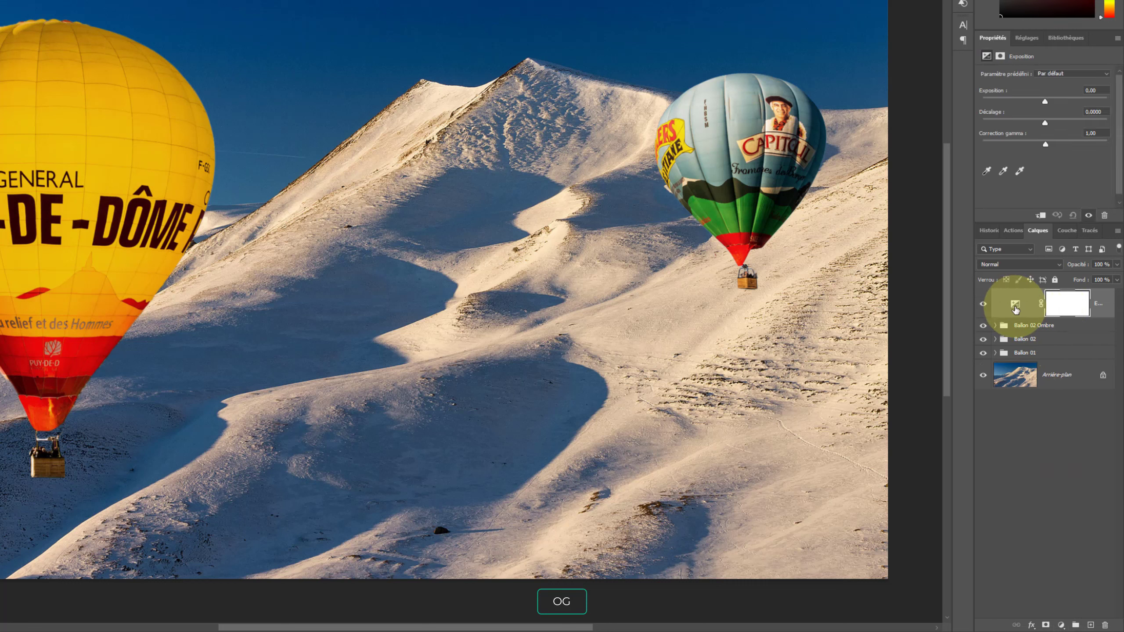
left_click(1041, 217)
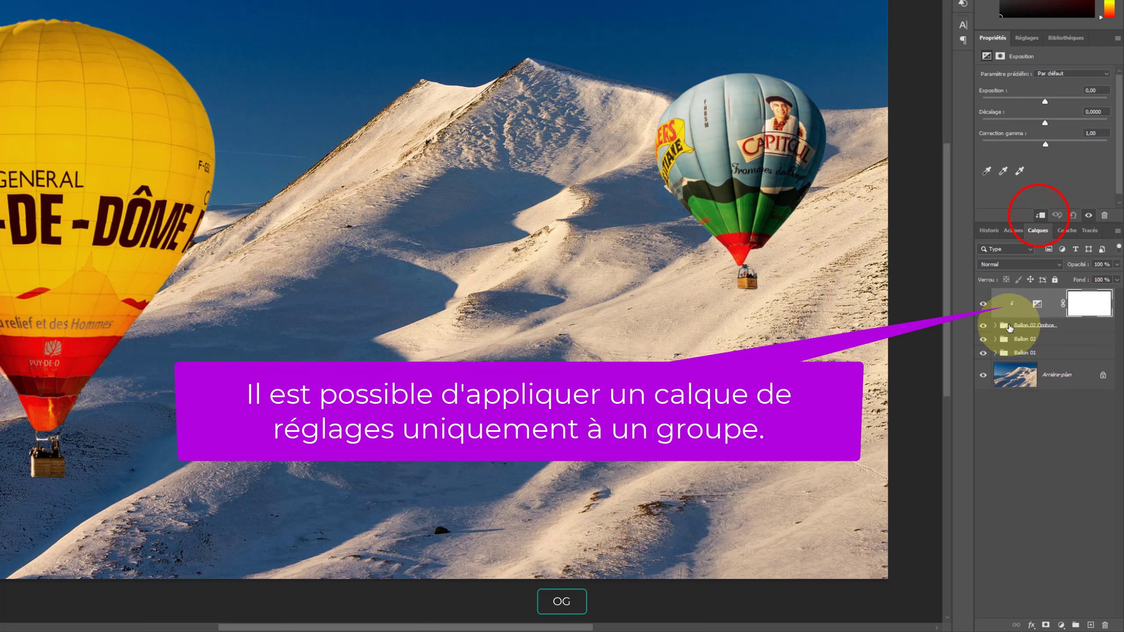
left_click_drag(1047, 107, 976, 103)
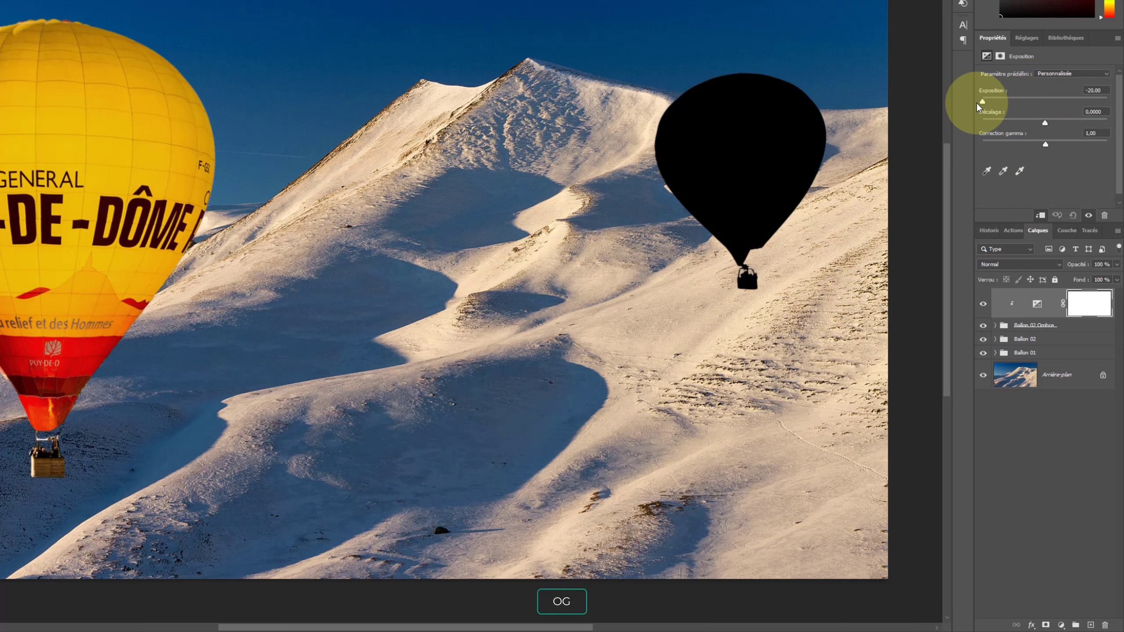
Step: Move the Ballon 02 Ombre group onto the snowy slope below the blue-green balloon and scale it to about 56%
left_click(1056, 328)
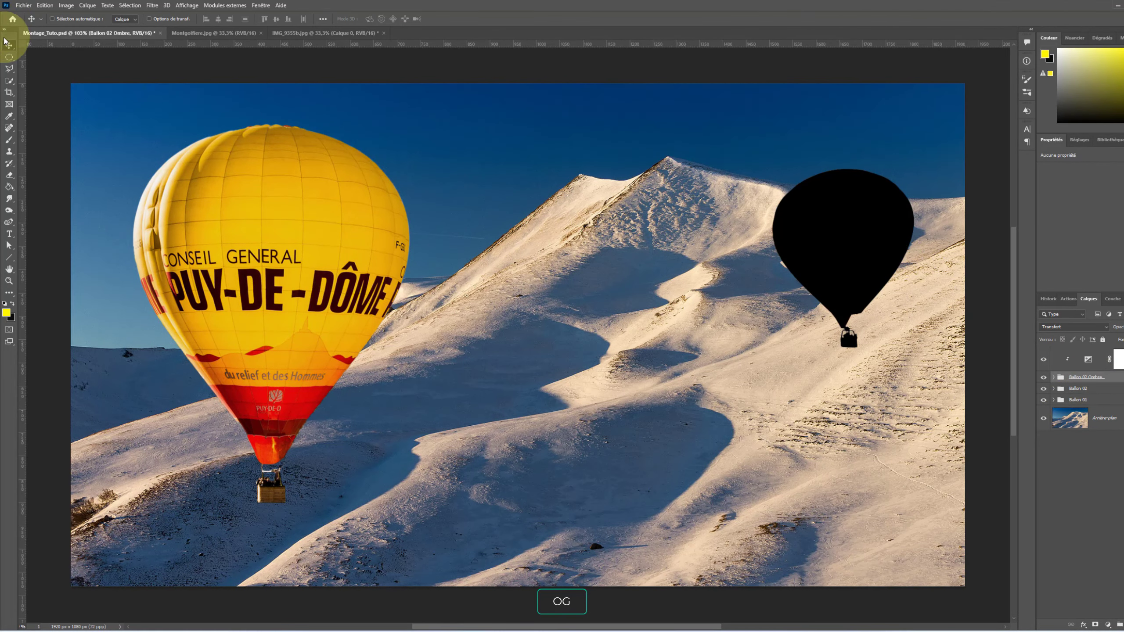
left_click_drag(842, 237, 898, 366)
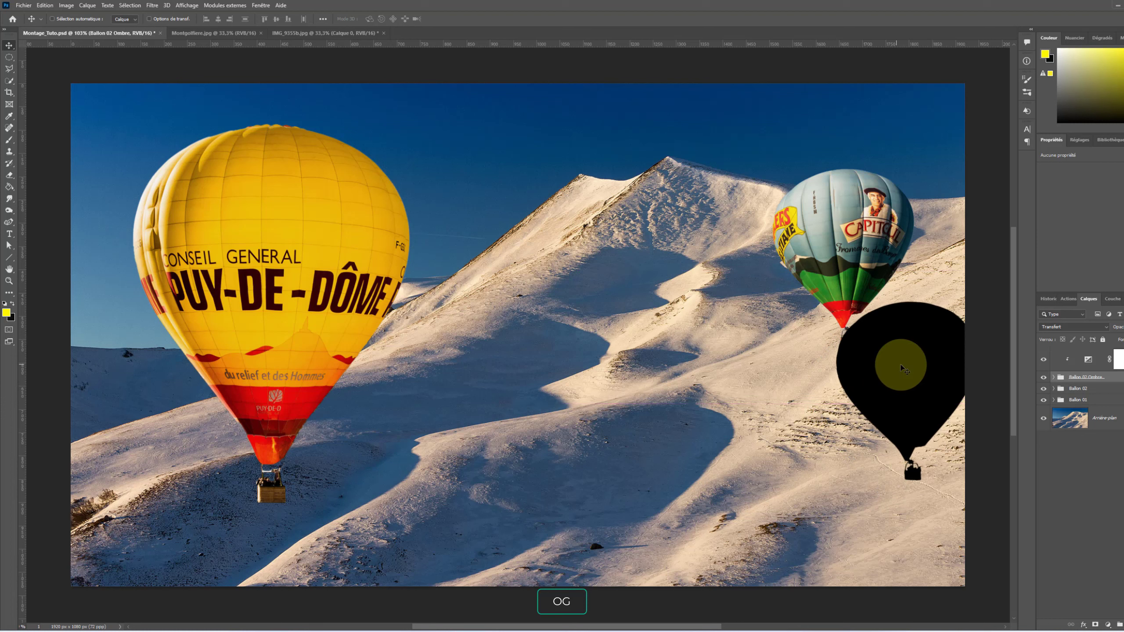
key("ctrl+t")
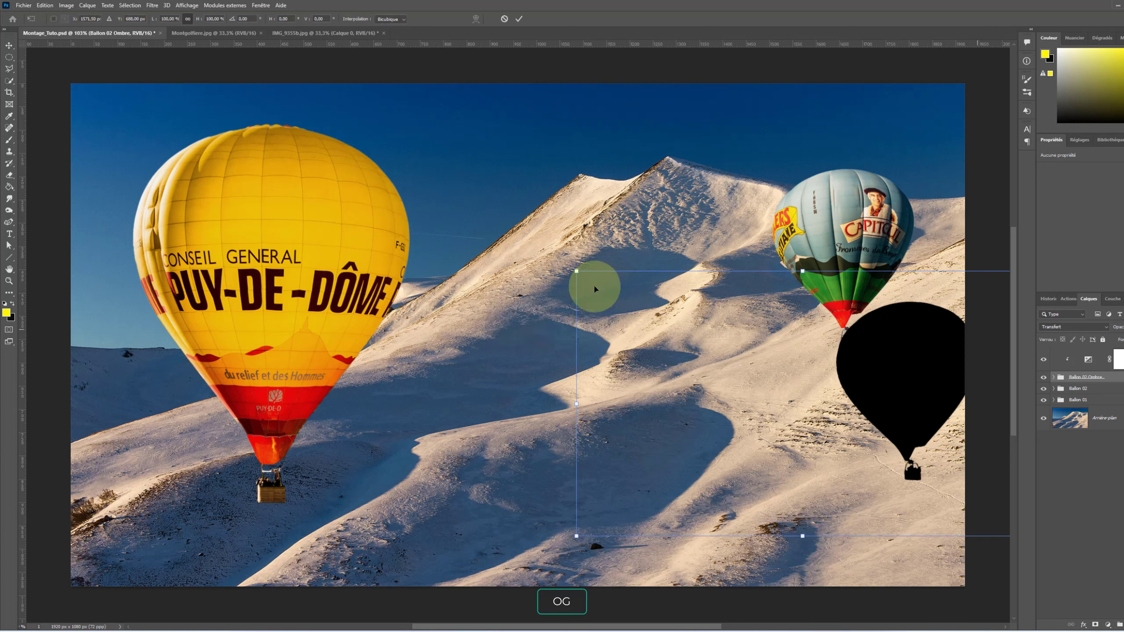
left_click_drag(576, 274, 792, 370)
left_click_drag(881, 421, 841, 355)
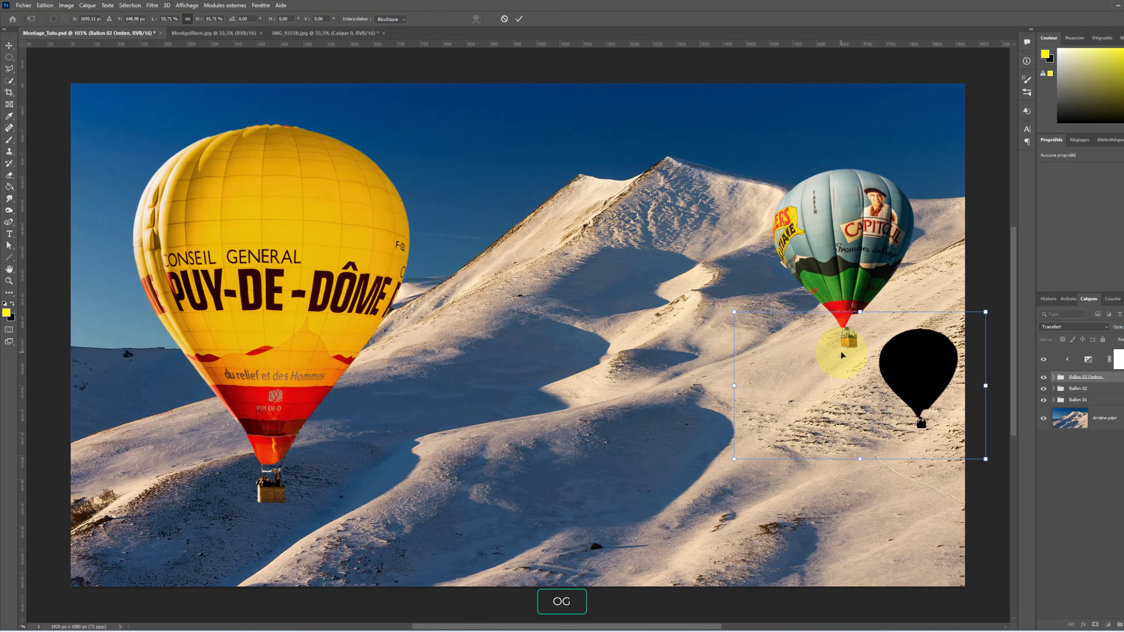
key("Return")
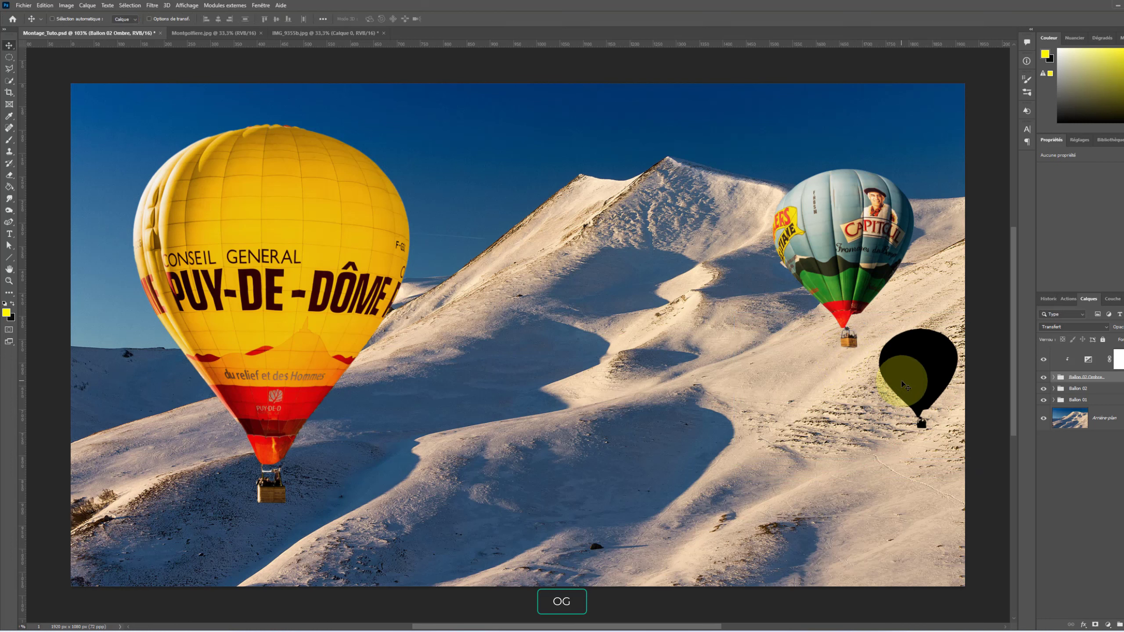
Step: Distort the Ballon 02 Ombre group by pulling its upper-left and lower-right corners inward, slanting the silhouette along the slope
key("ctrl+t")
key("ctrl")
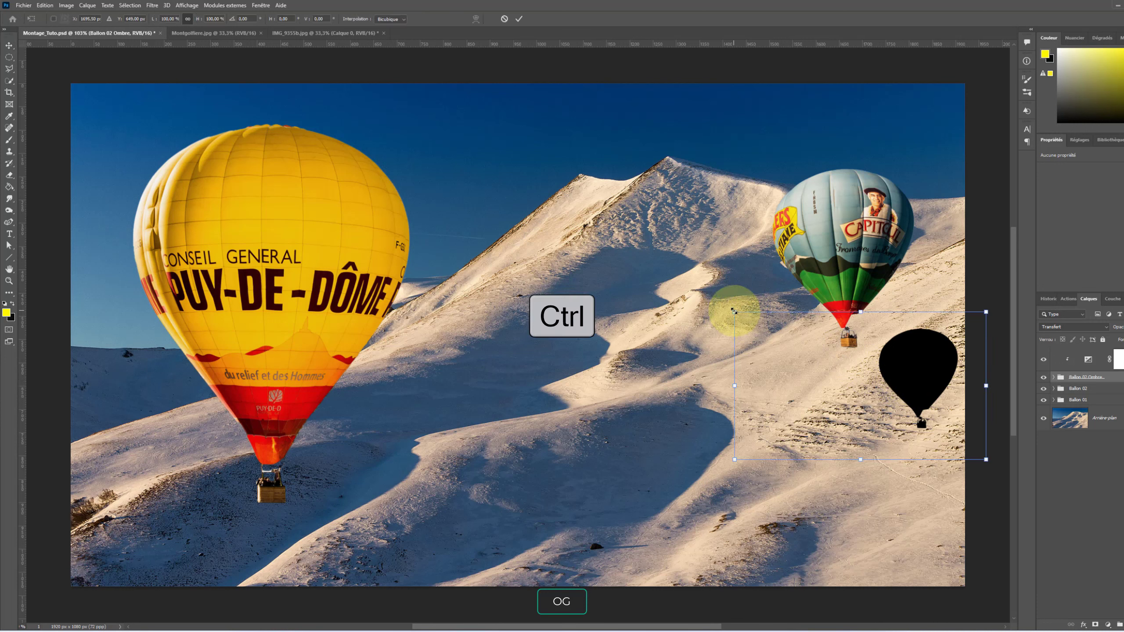
left_click_drag(734, 312, 796, 326)
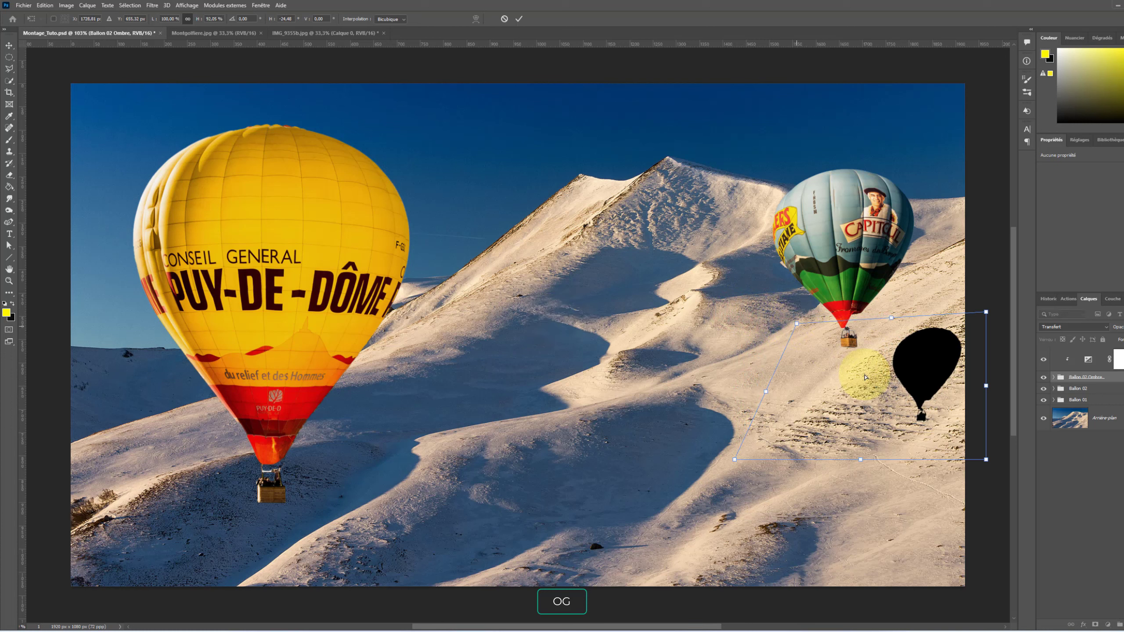
left_click_drag(984, 459, 966, 456)
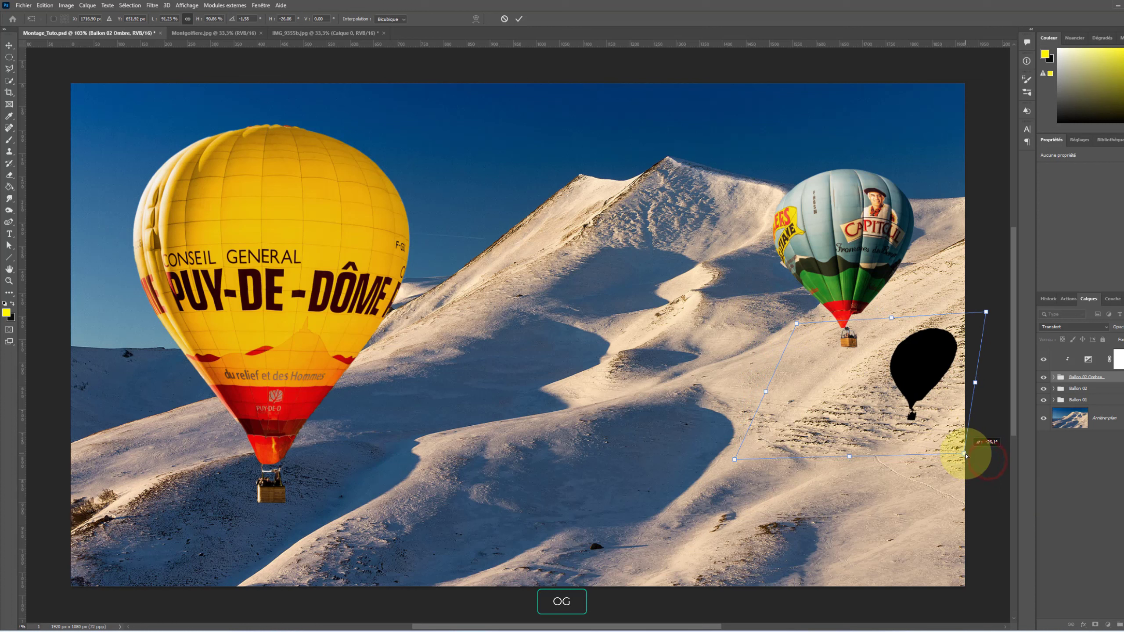
key("Return")
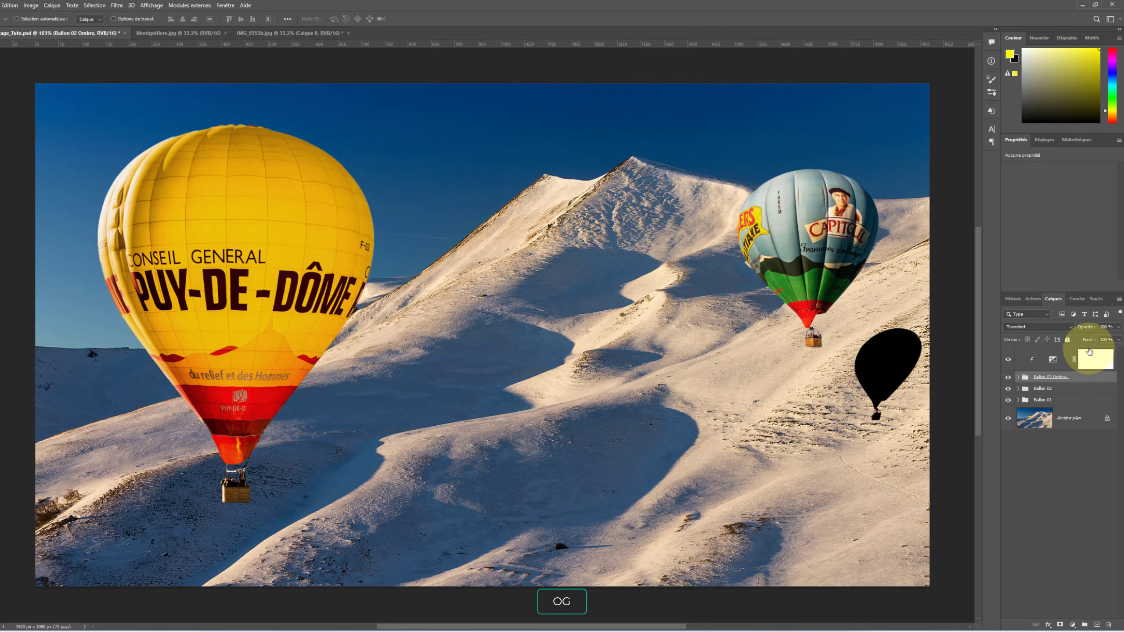
Step: Lower the Ballon 02 Ombre group's opacity to 69% and feather (Contour progressif) its balloon layer mask by about 4.1 px
left_click_drag(1089, 330, 1076, 330)
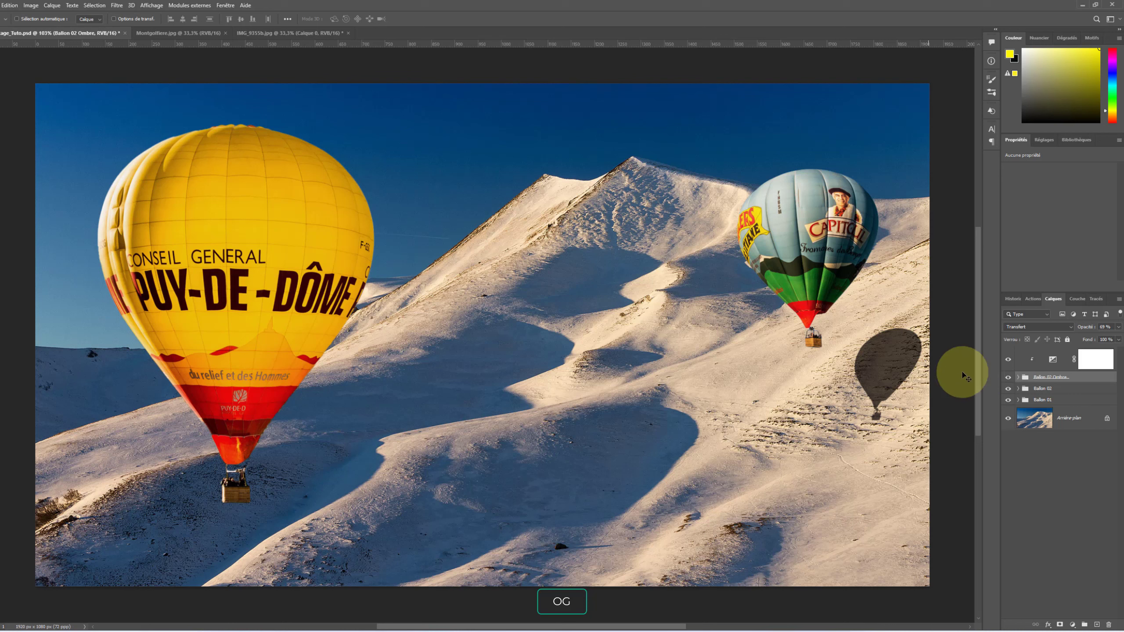
left_click(1019, 378)
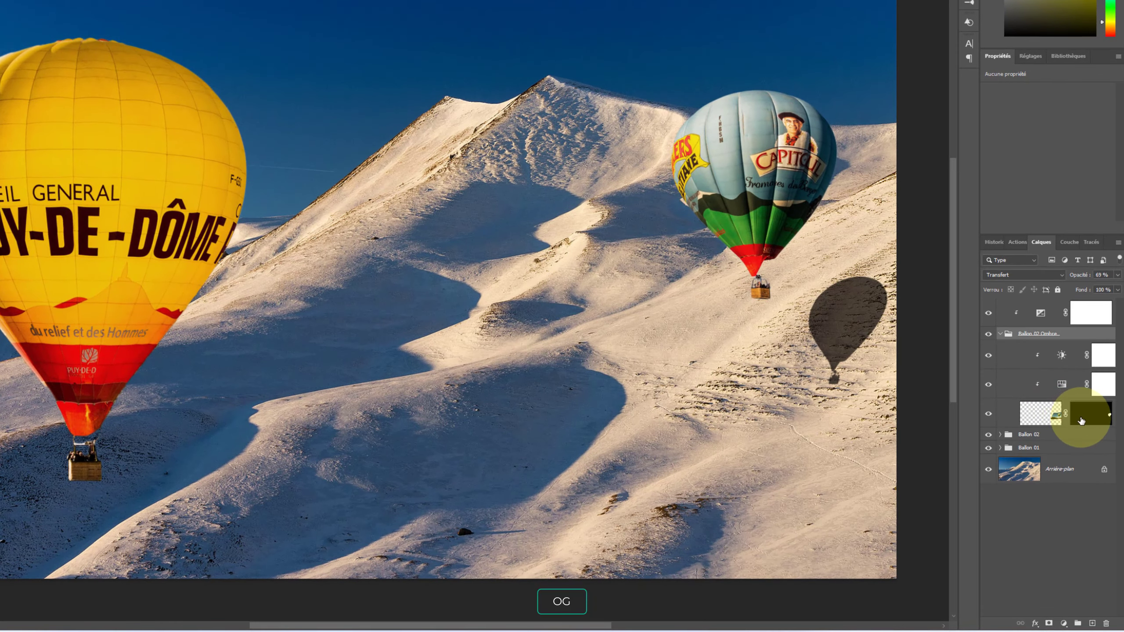
left_click(1088, 417)
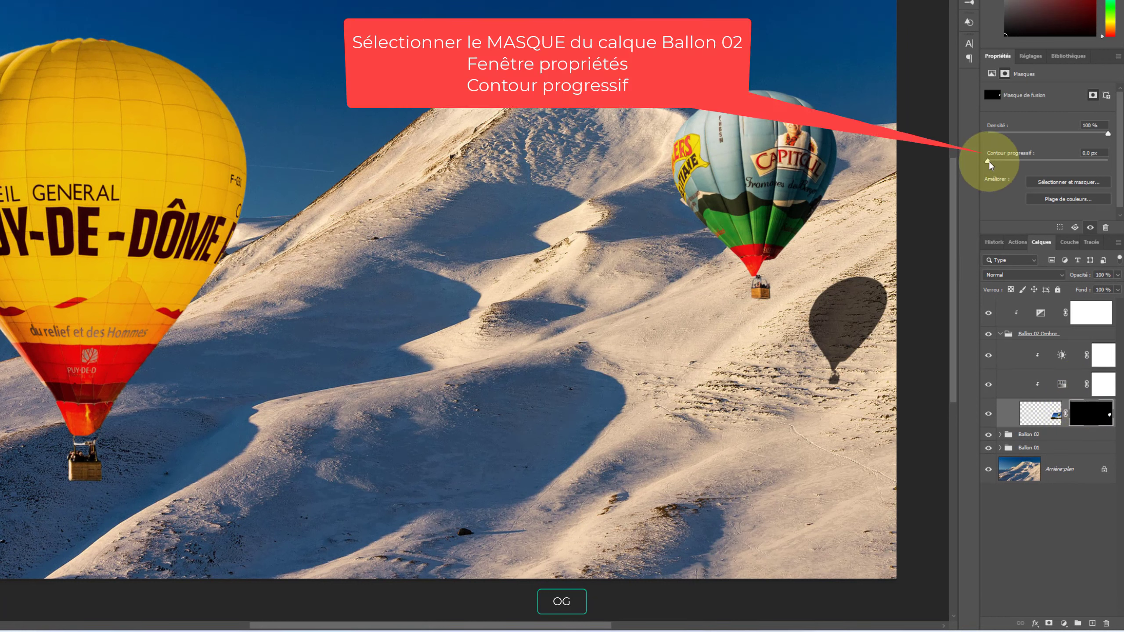
left_click_drag(989, 161, 1017, 164)
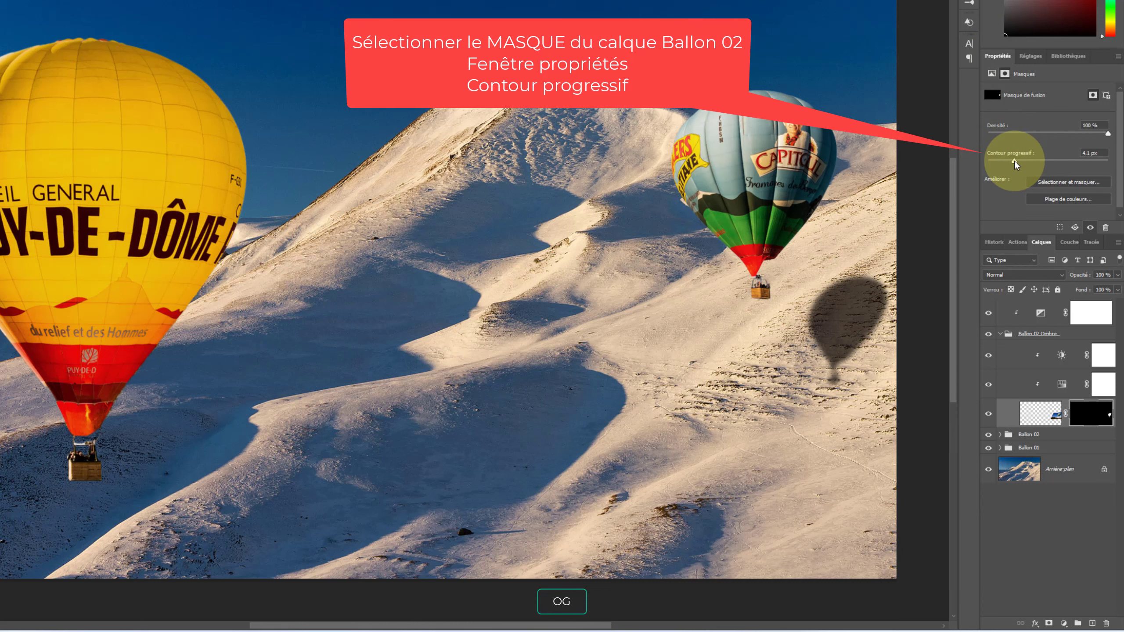